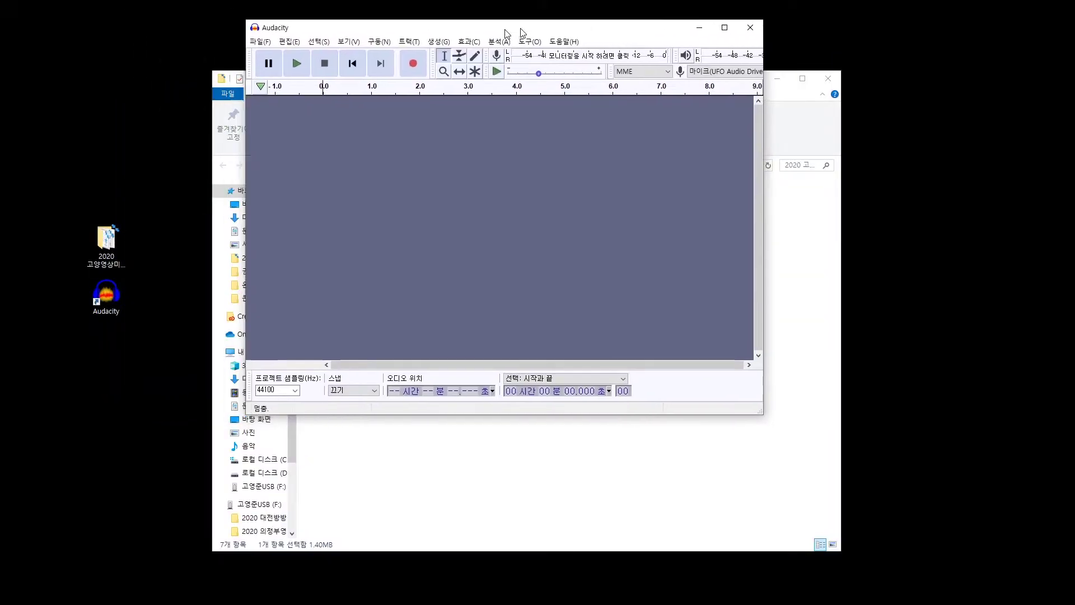
# Import the audio file 오다시티 실습 파일.mp3 from the file folder into Audacity and maximize the Audacity window.
pyautogui.moveTo(422, 87); pyautogui.dragTo(190, 94)
pyautogui.click(677, 56)
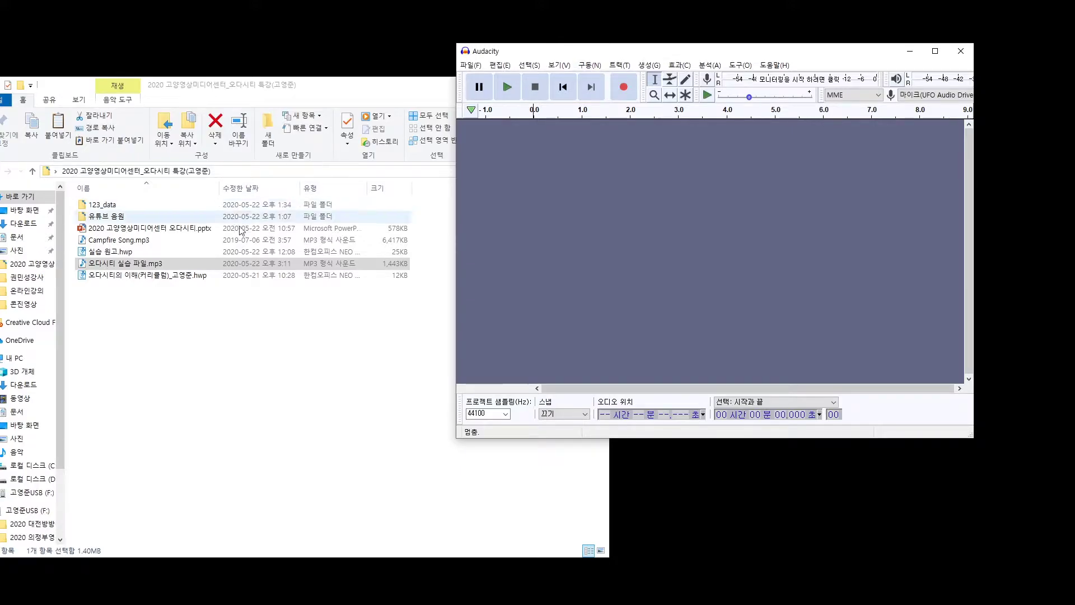
pyautogui.moveTo(117, 265); pyautogui.dragTo(546, 269)
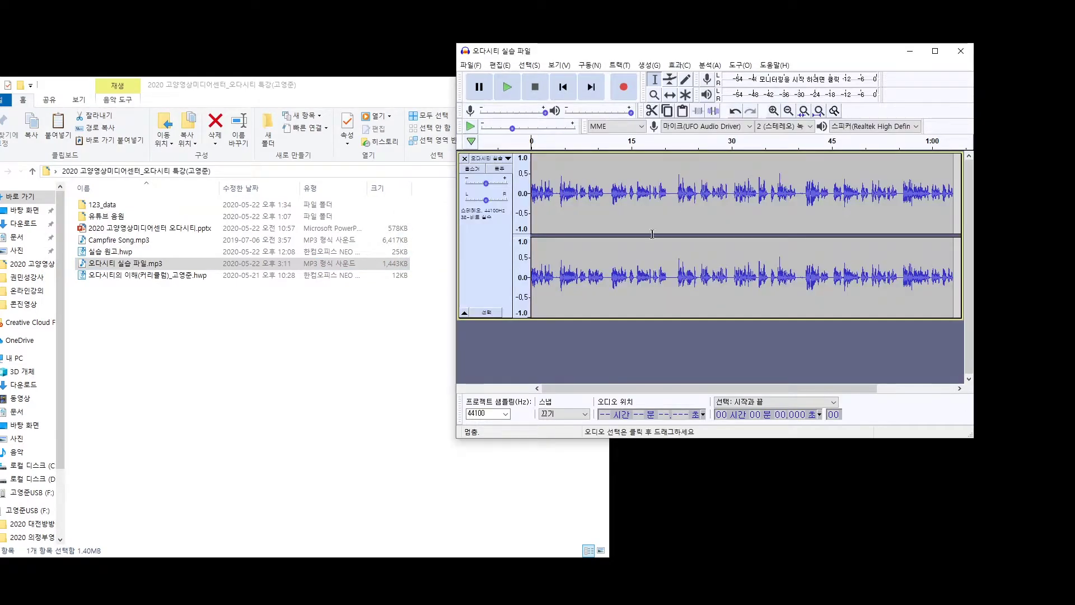
pyautogui.click(935, 51)
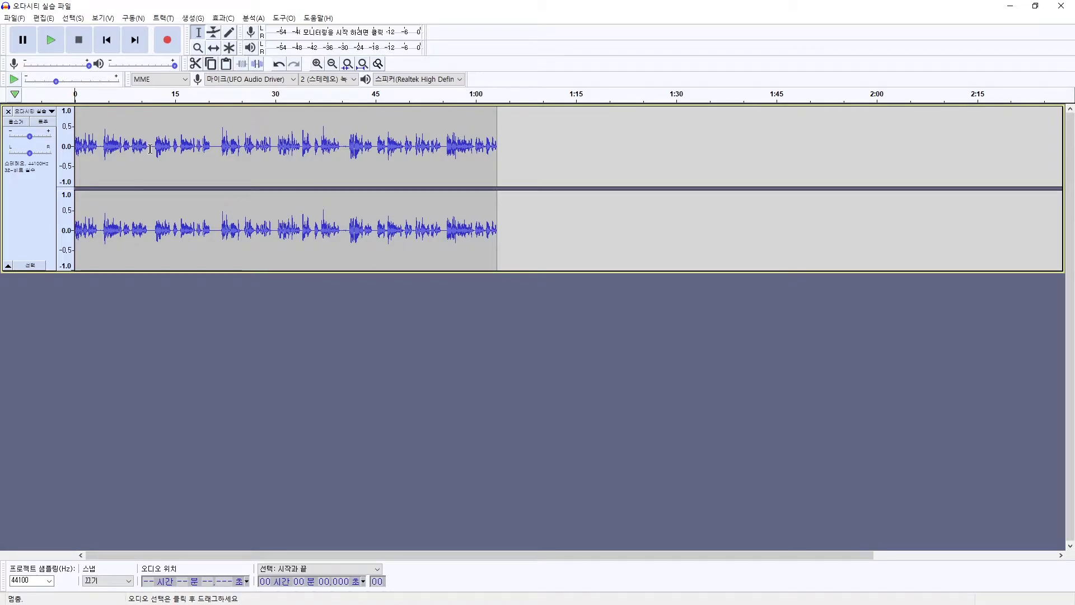
# Apply the Fade In (페이드 인) effect to the speech section from about 11.8 to 20.6 seconds.
pyautogui.moveTo(151, 148); pyautogui.dragTo(199, 150)
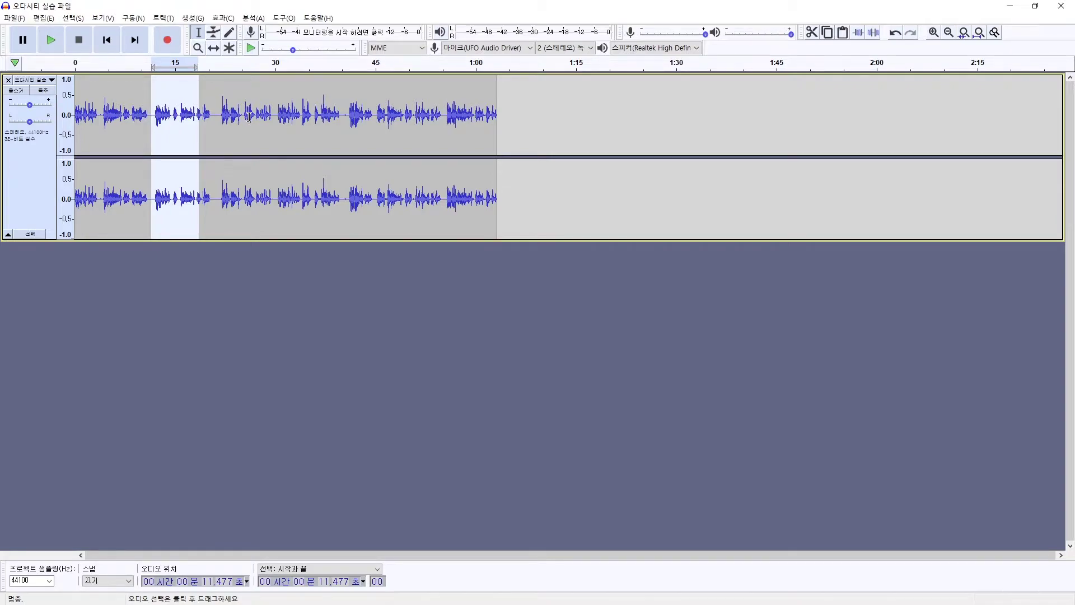
pyautogui.click(221, 115)
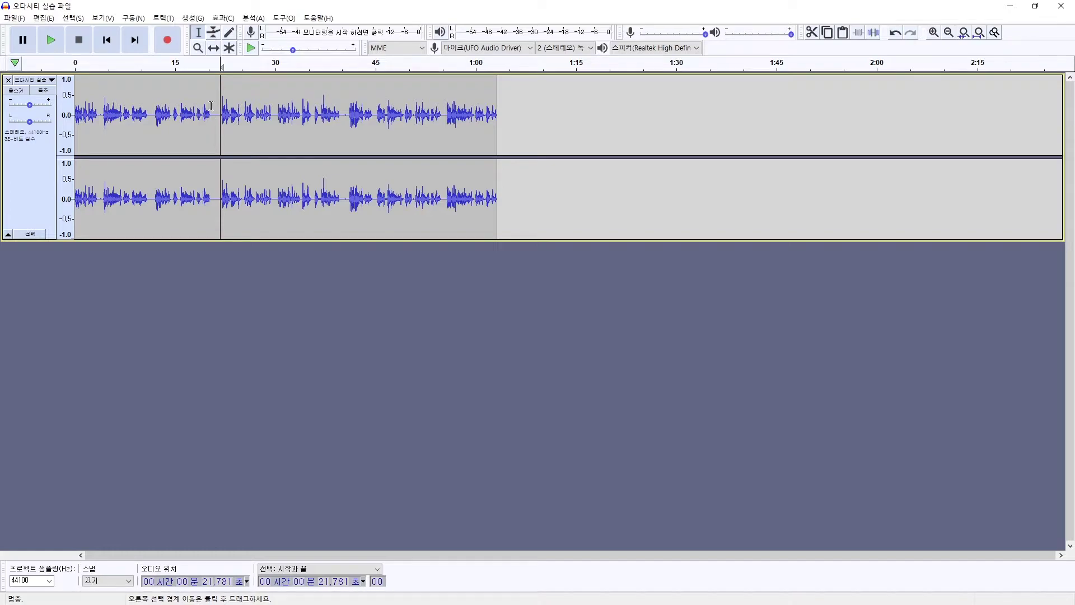
pyautogui.click(153, 113)
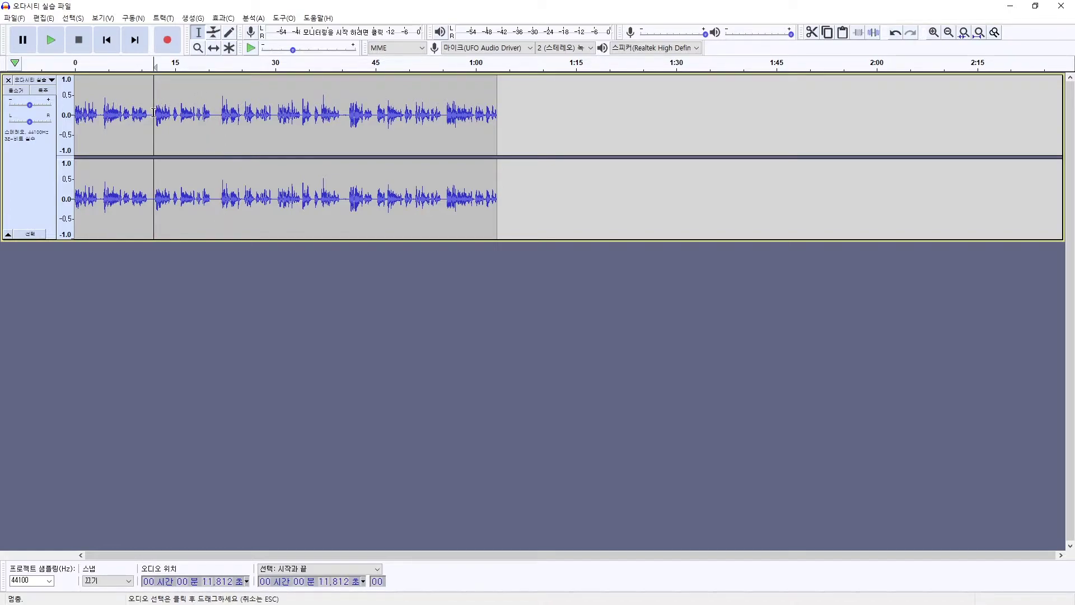
pyautogui.moveTo(153, 112); pyautogui.dragTo(214, 120)
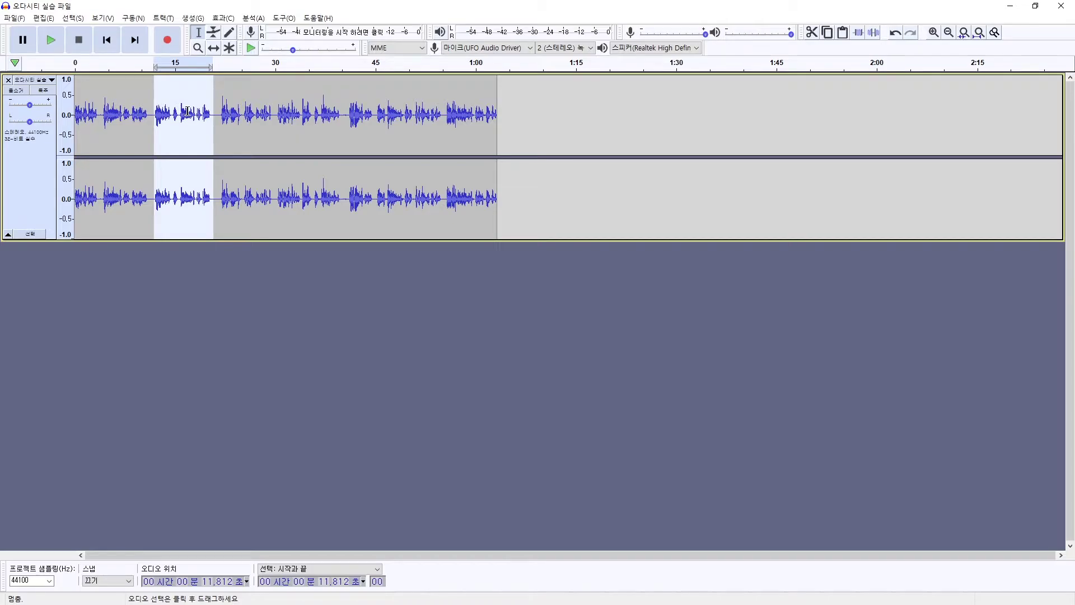
pyautogui.click(223, 18)
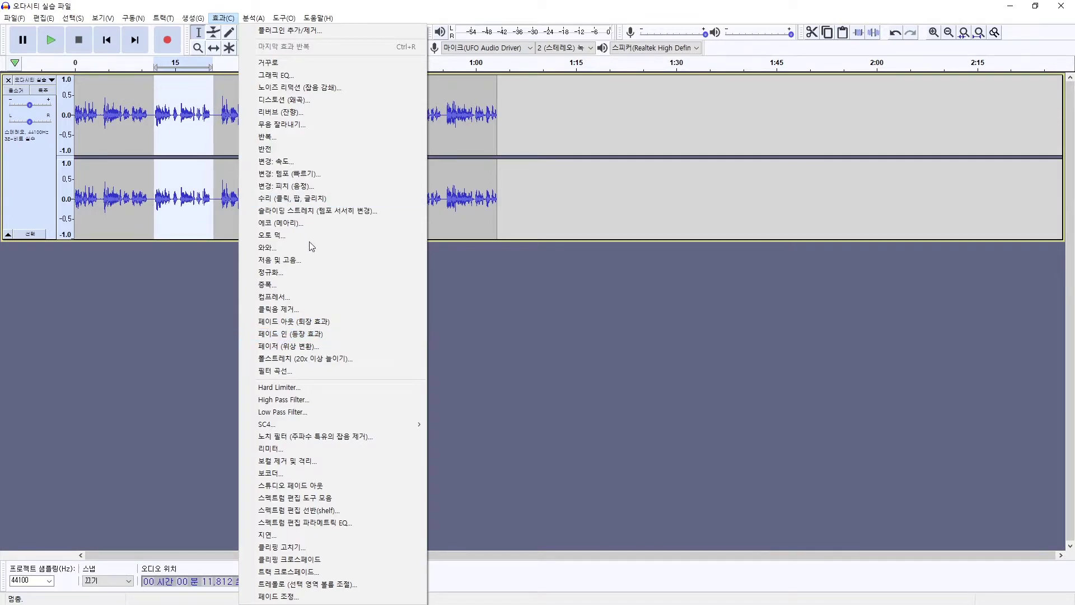
pyautogui.click(283, 333)
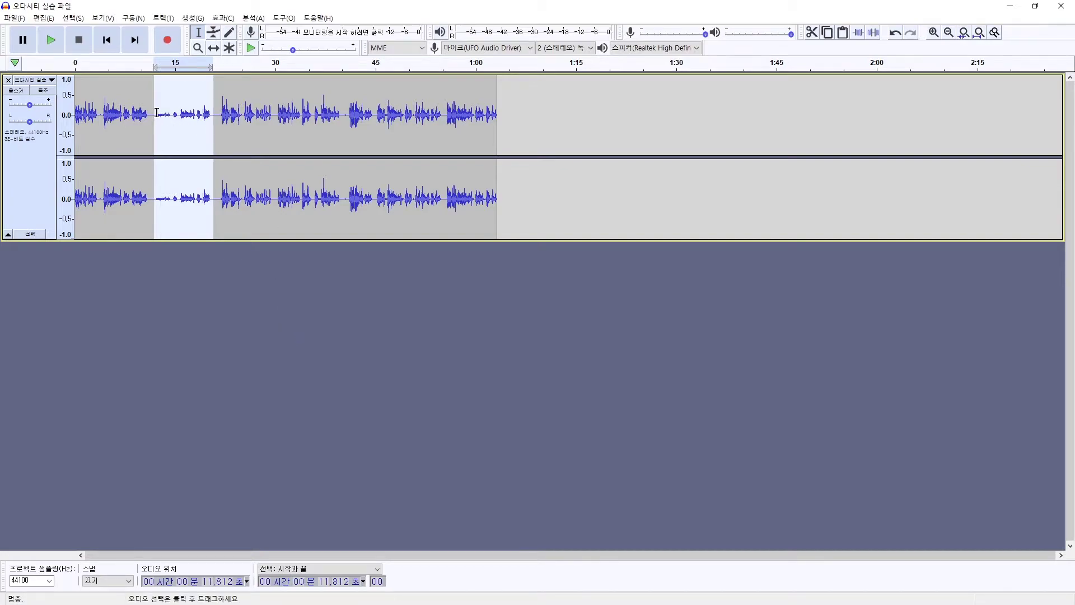
# Play back the faded-in section twice, starting from about 9 seconds and from about 11.5 seconds.
pyautogui.click(135, 116)
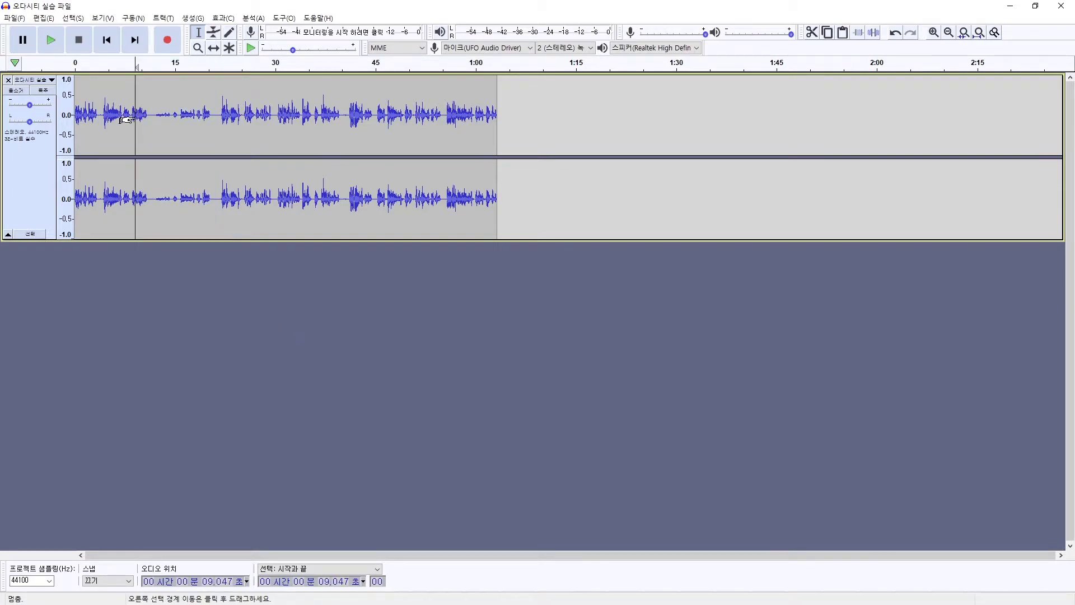
pyautogui.press('space')
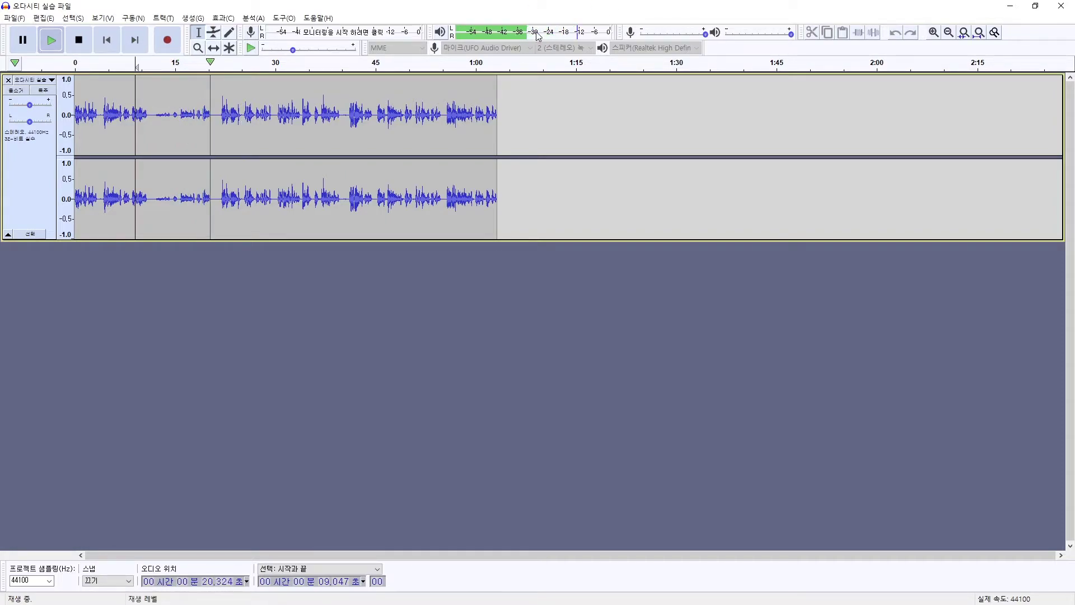
pyautogui.press('space')
pyautogui.click(151, 115)
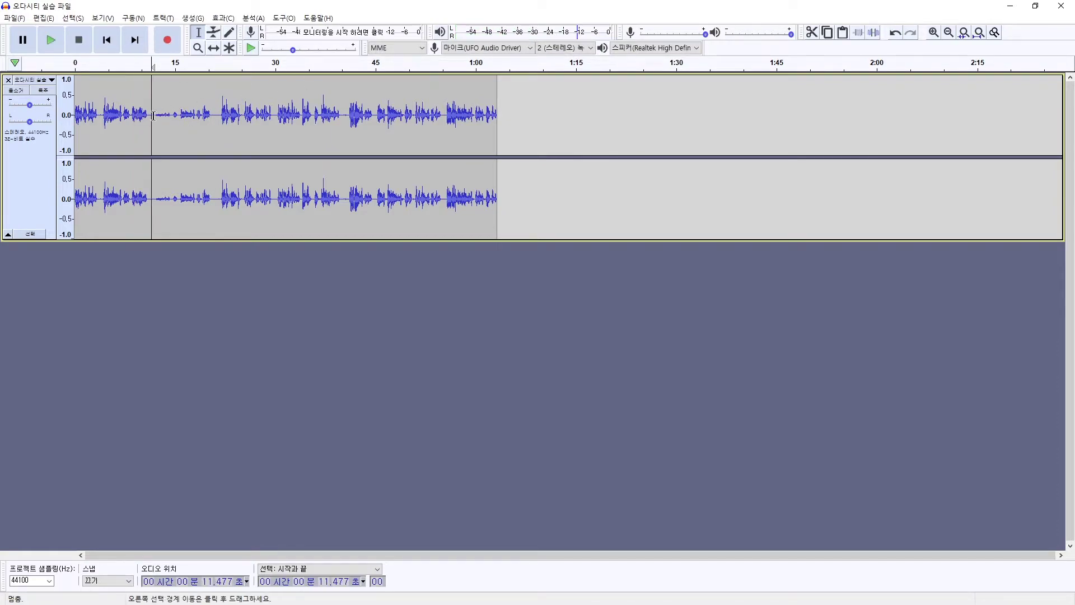
pyautogui.press('space')
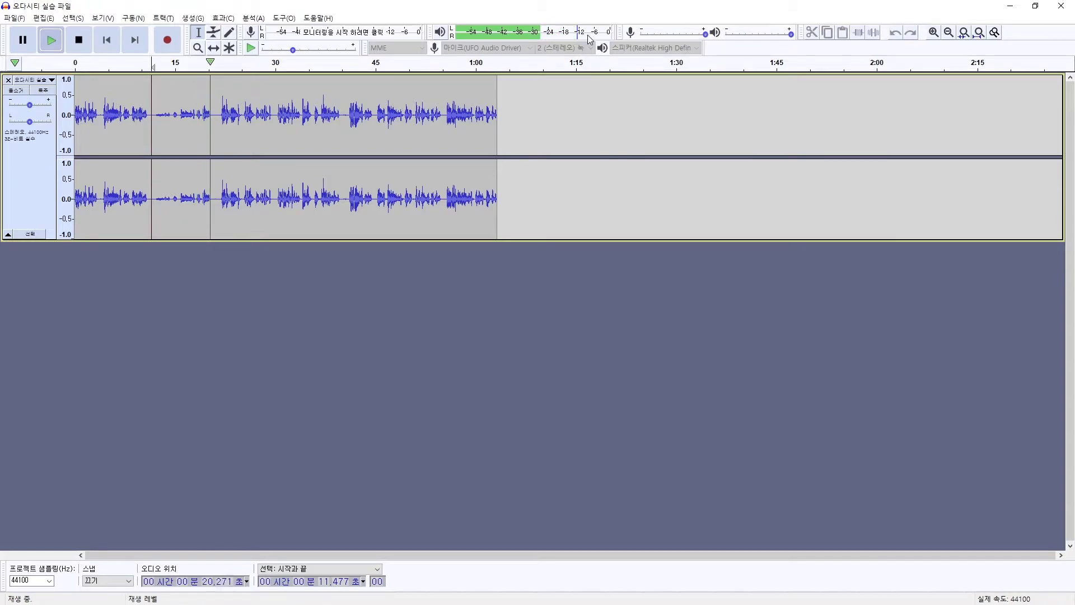
pyautogui.press('space')
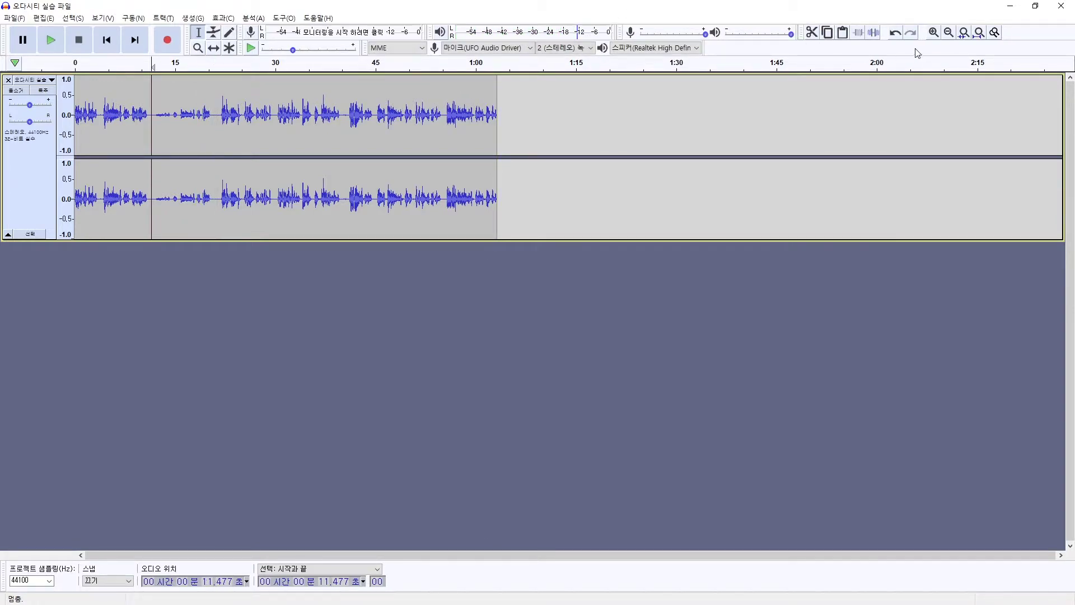
# Undo the fade-in and apply the Fade Out (페이드 아웃) effect to the same section instead.
pyautogui.click(895, 33)
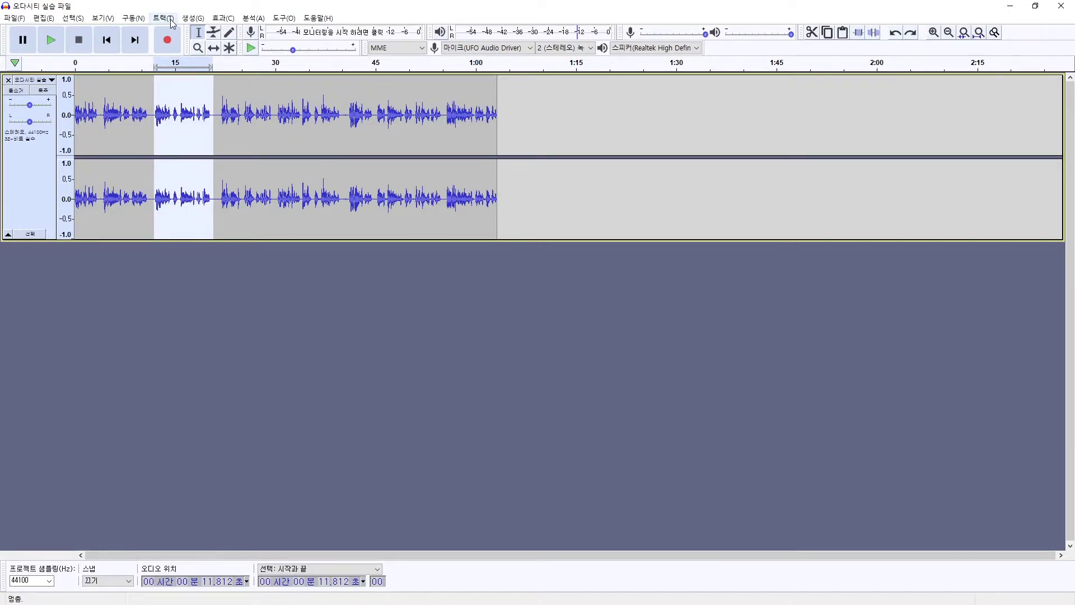
pyautogui.click(221, 18)
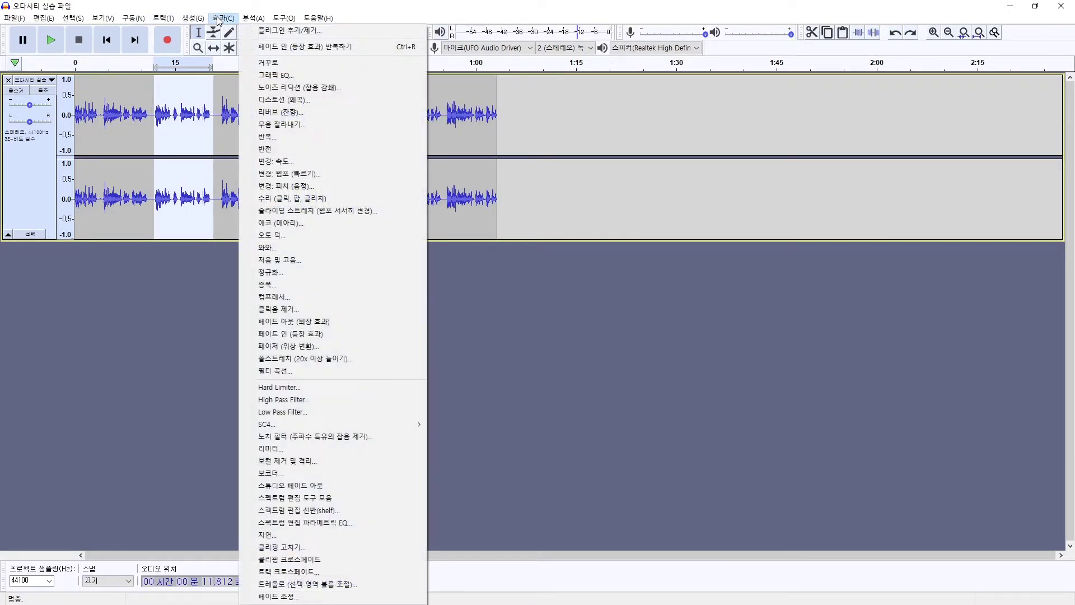
pyautogui.click(302, 322)
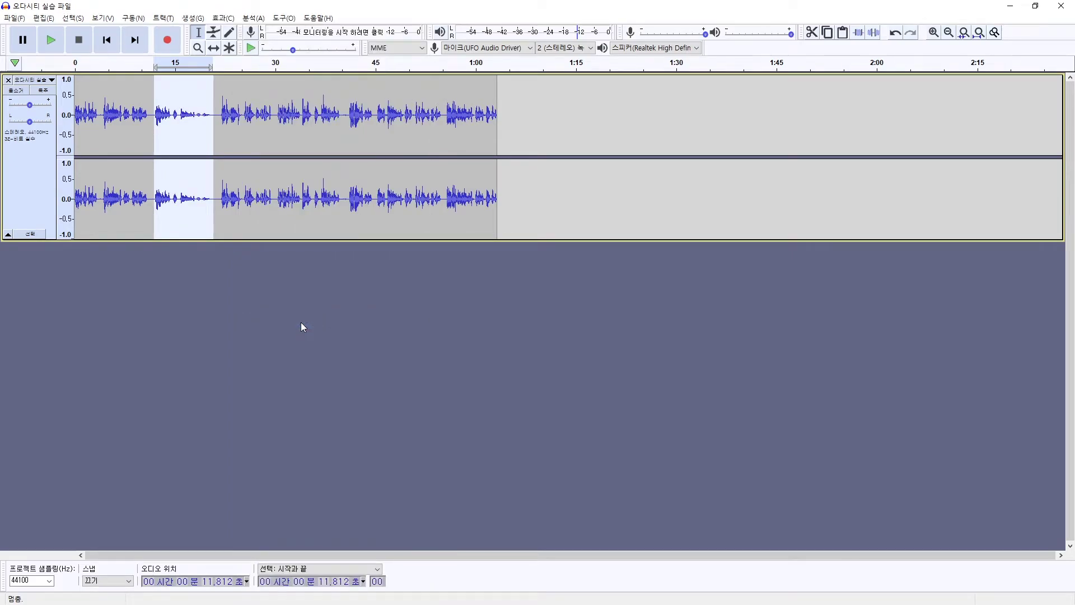
# Play back the faded-out section from about 11 seconds, and undo the fade-out.
pyautogui.click(148, 117)
pyautogui.press('space')
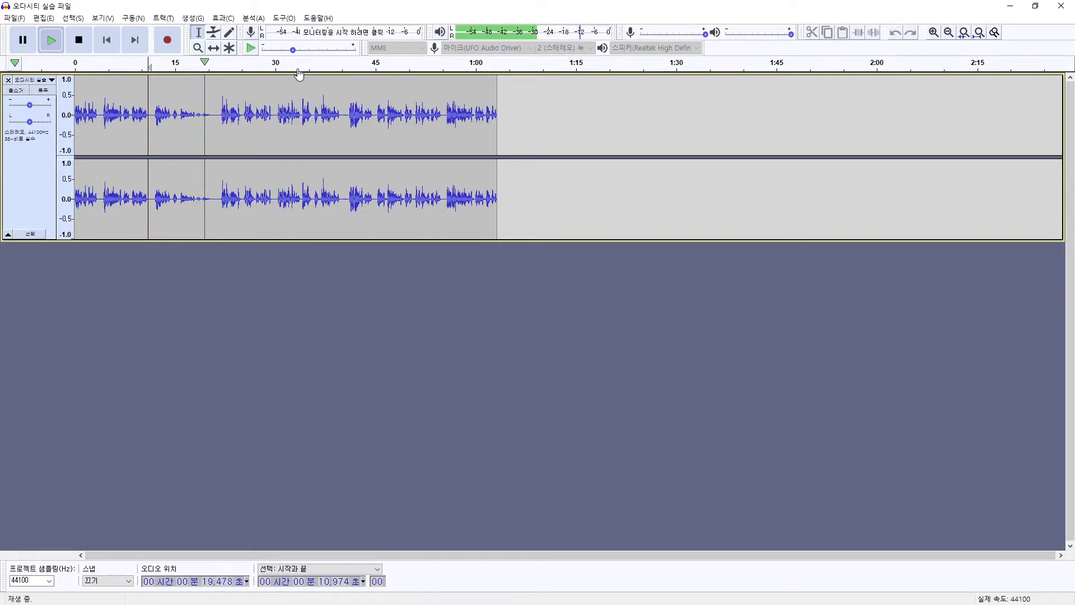
pyautogui.press('space')
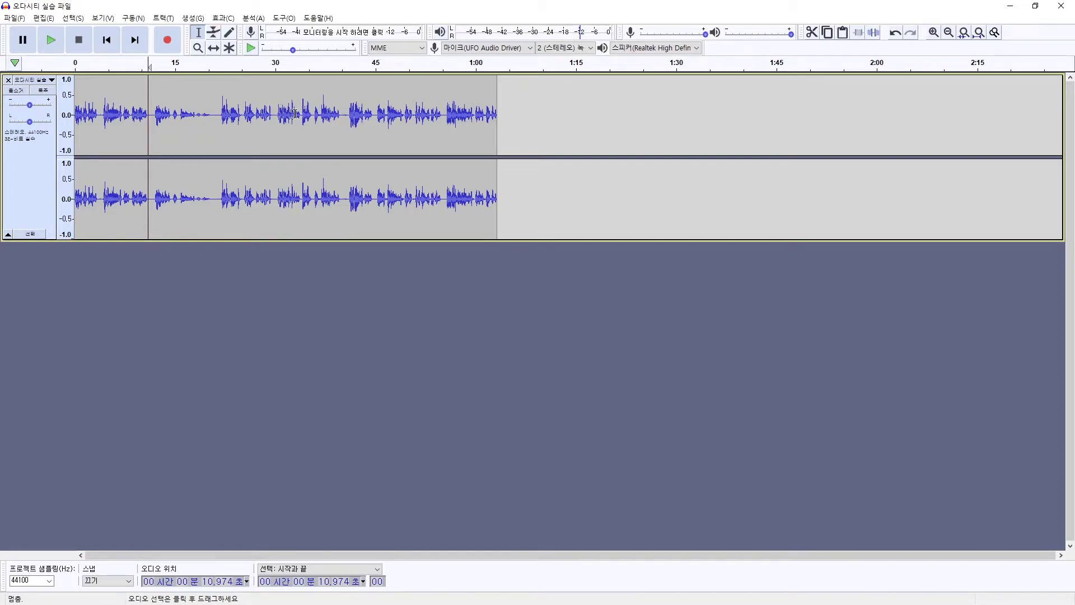
pyautogui.moveTo(213, 123); pyautogui.dragTo(154, 124)
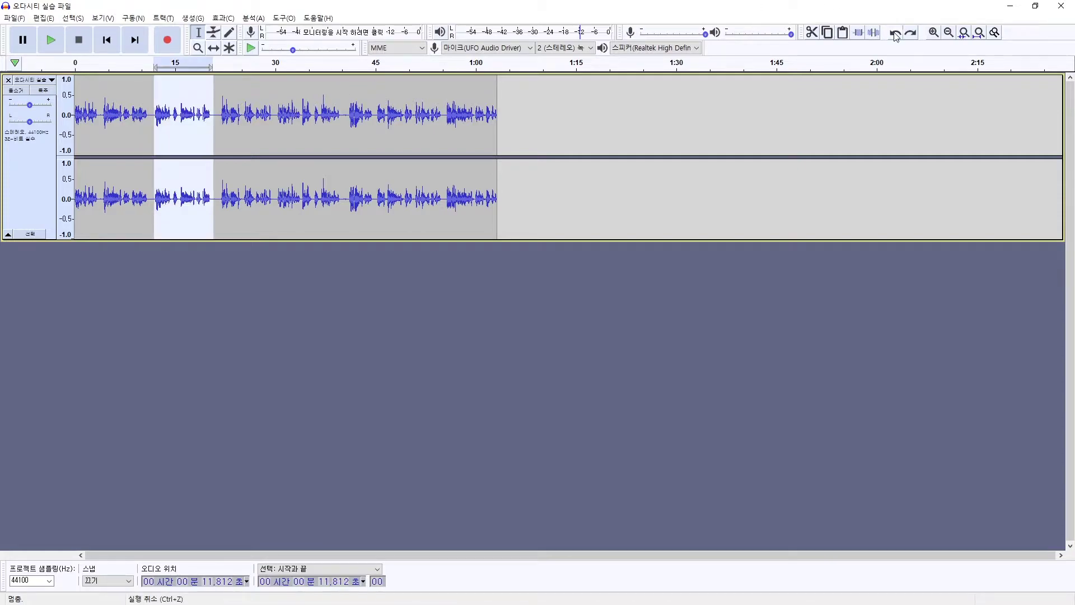
pyautogui.click(229, 137)
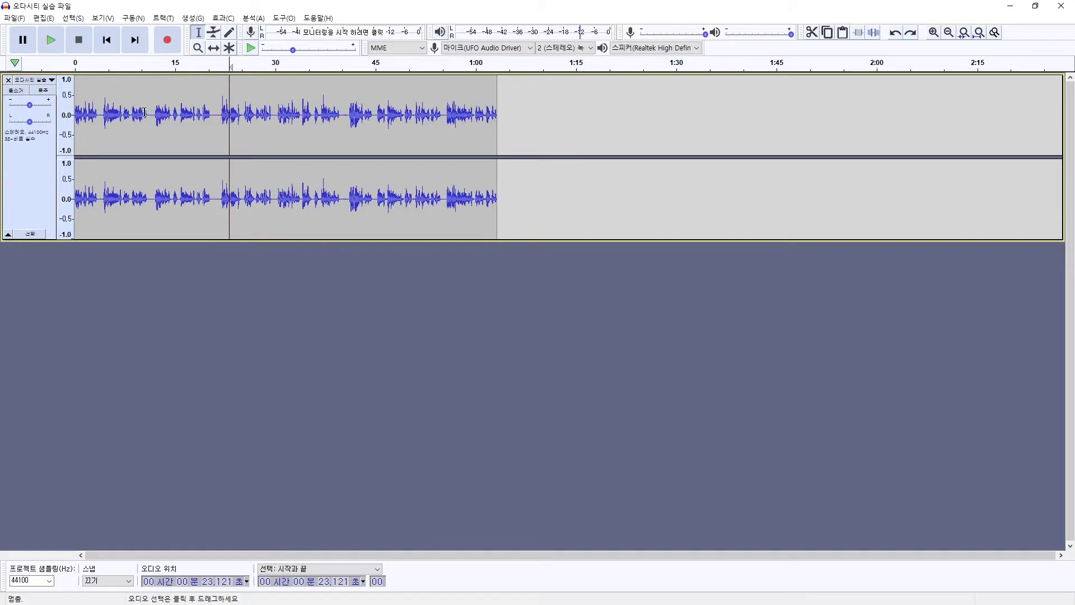
# Amplify (증폭) the speech section from about 11.6 to 20.5 seconds by 10.2 dB with clipping disallowed.
pyautogui.moveTo(153, 118); pyautogui.dragTo(212, 136)
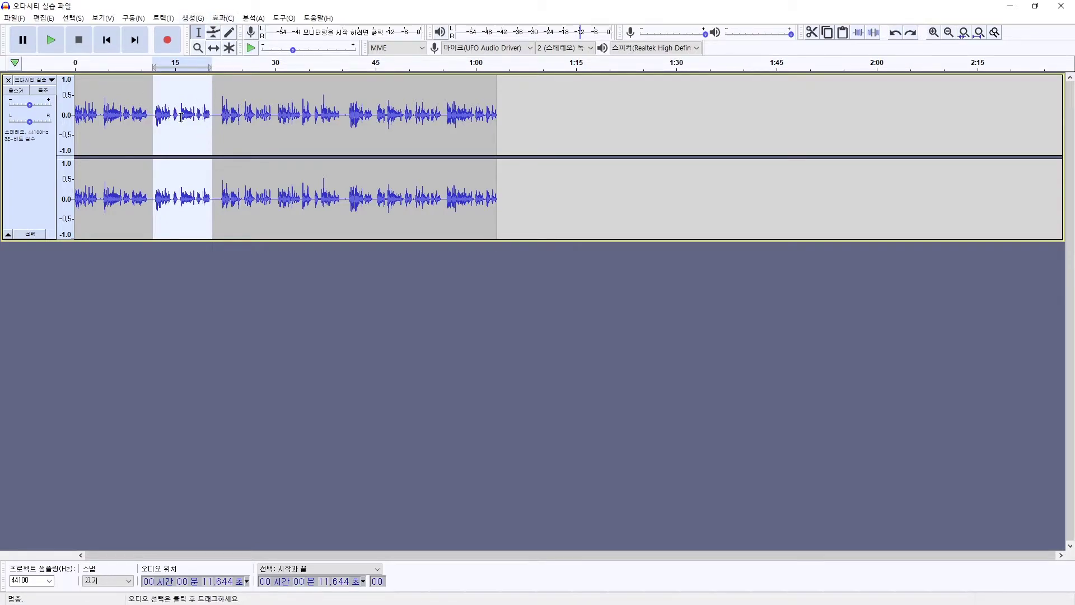
pyautogui.click(223, 18)
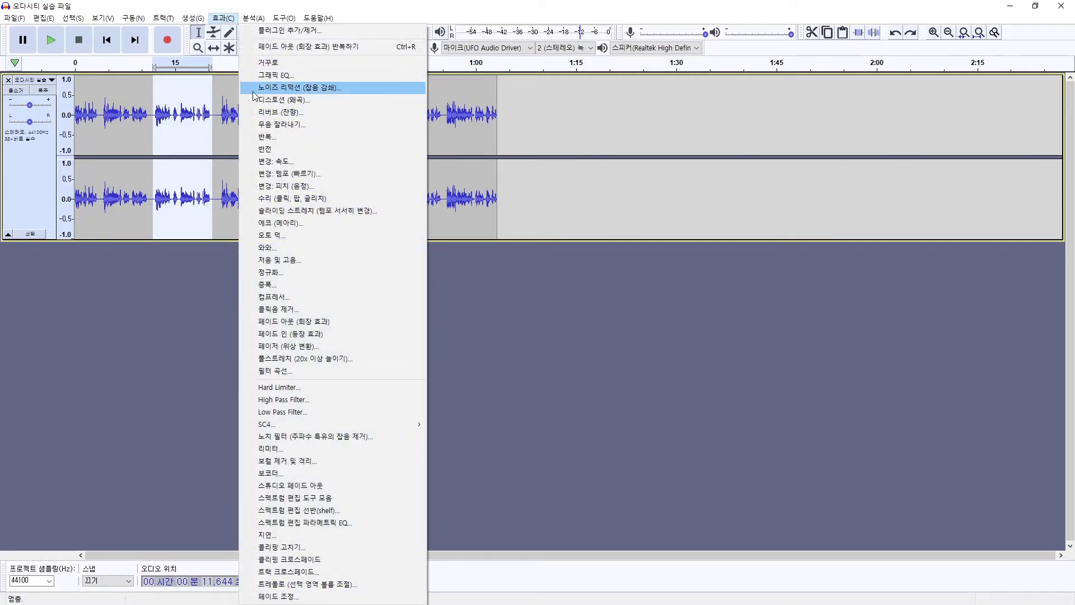
pyautogui.click(281, 285)
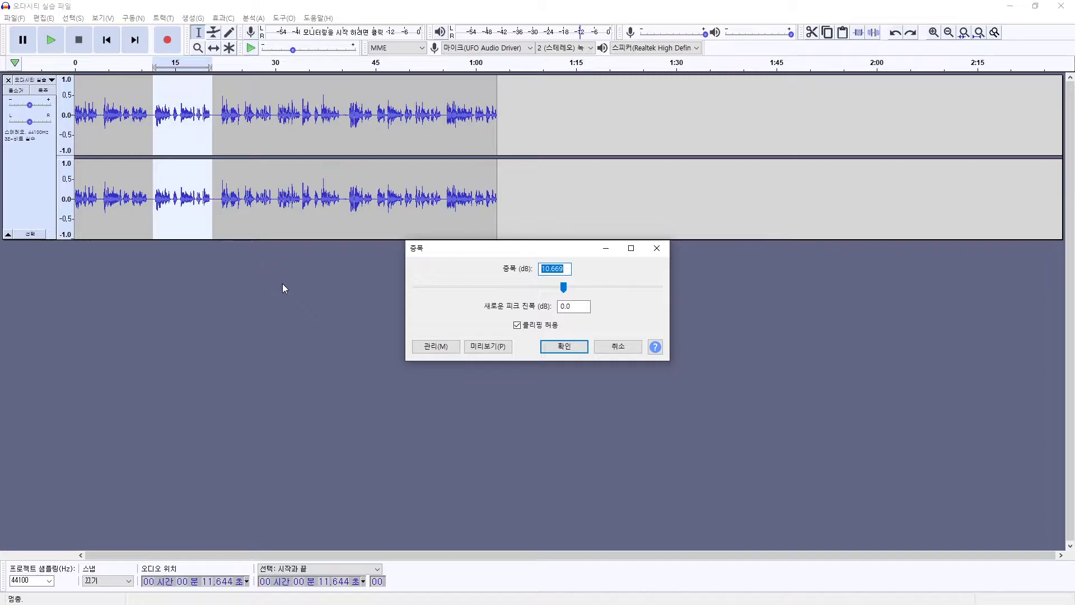
pyautogui.click(517, 325)
pyautogui.moveTo(564, 289)
pyautogui.mouseDown()
pyautogui.moveTo(573, 292)
pyautogui.moveTo(516, 289)
pyautogui.moveTo(566, 302)
pyautogui.mouseUp()
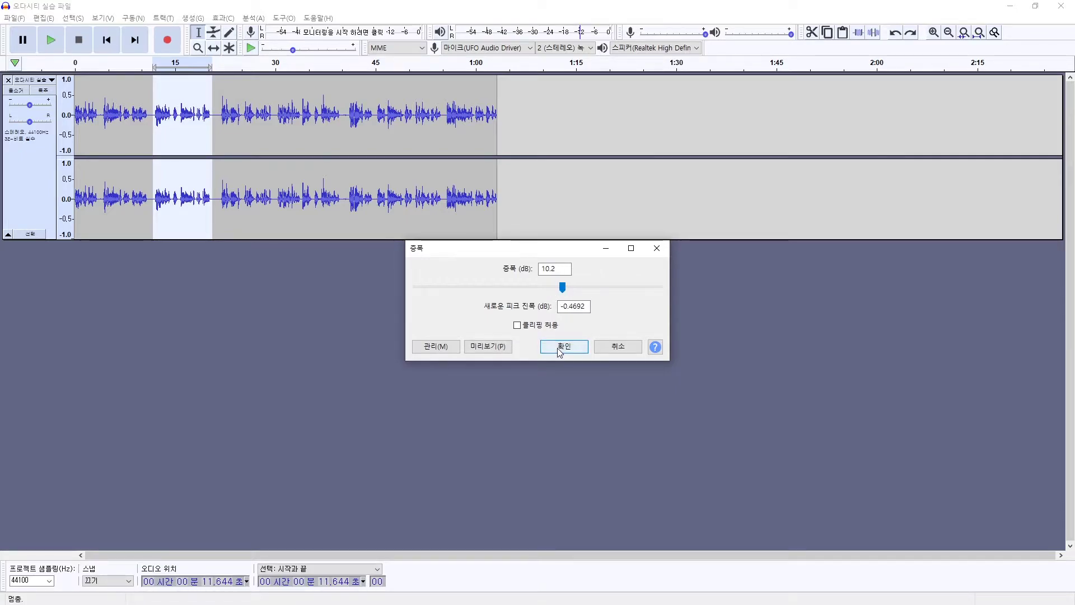
pyautogui.click(567, 306)
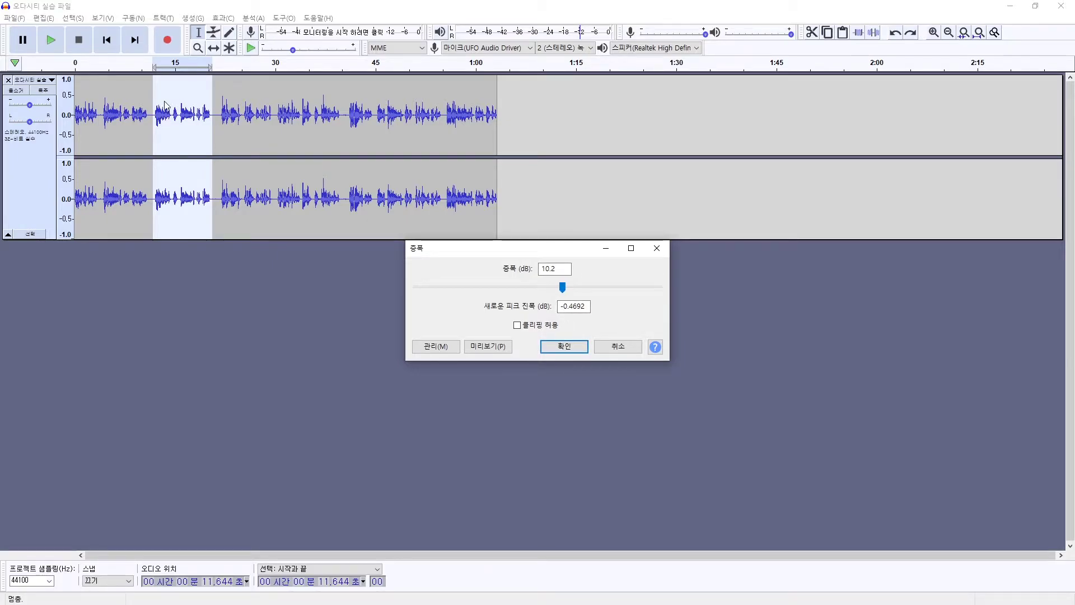
pyautogui.click(555, 346)
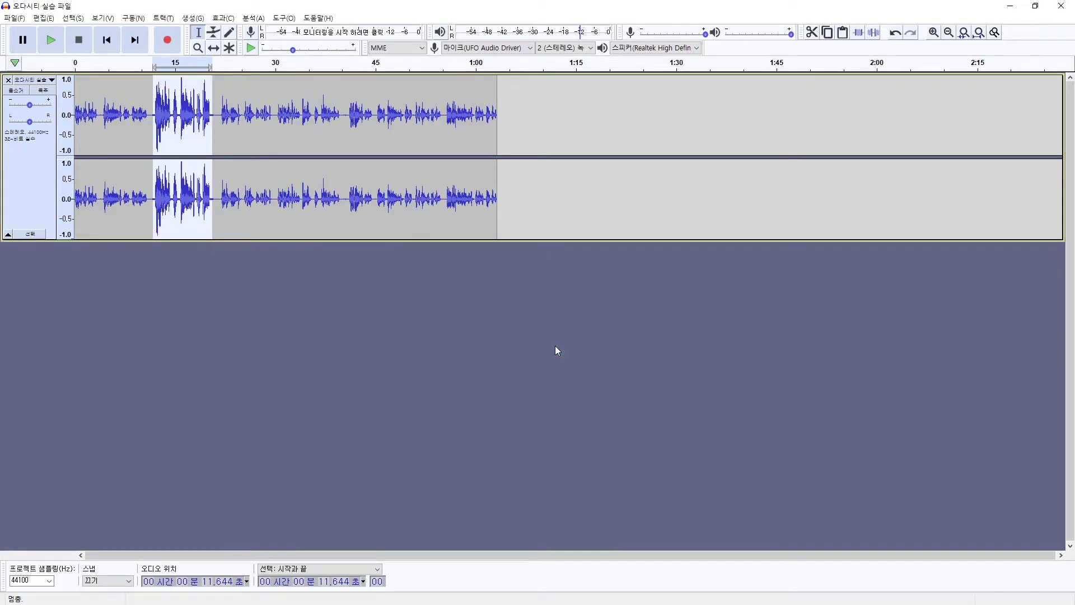
# Play the track from about 9.7 seconds into the amplified section to compare the volume levels.
pyautogui.click(140, 115)
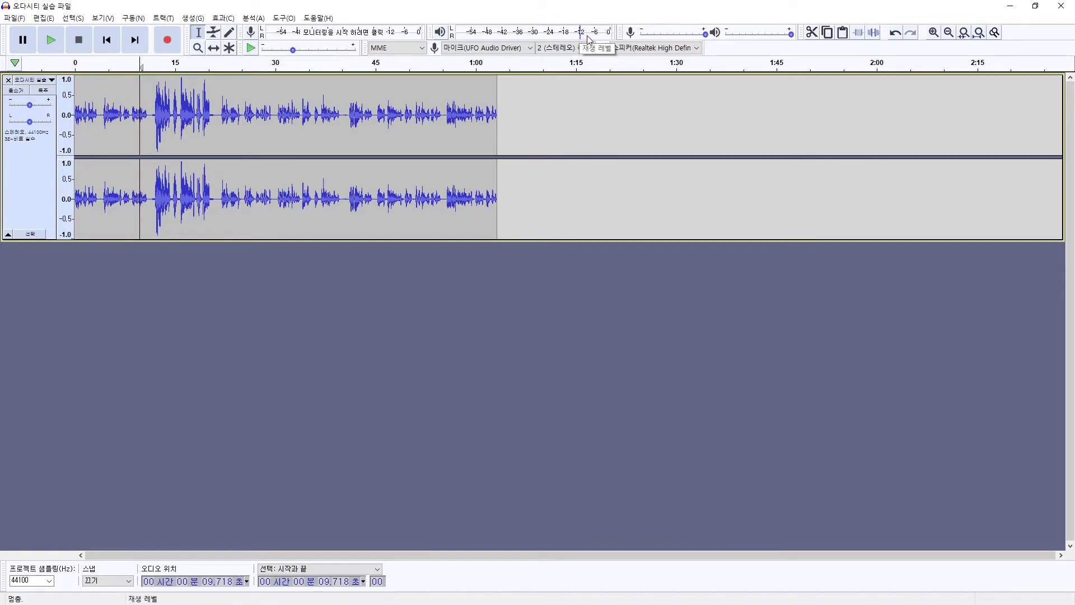
pyautogui.press('space')
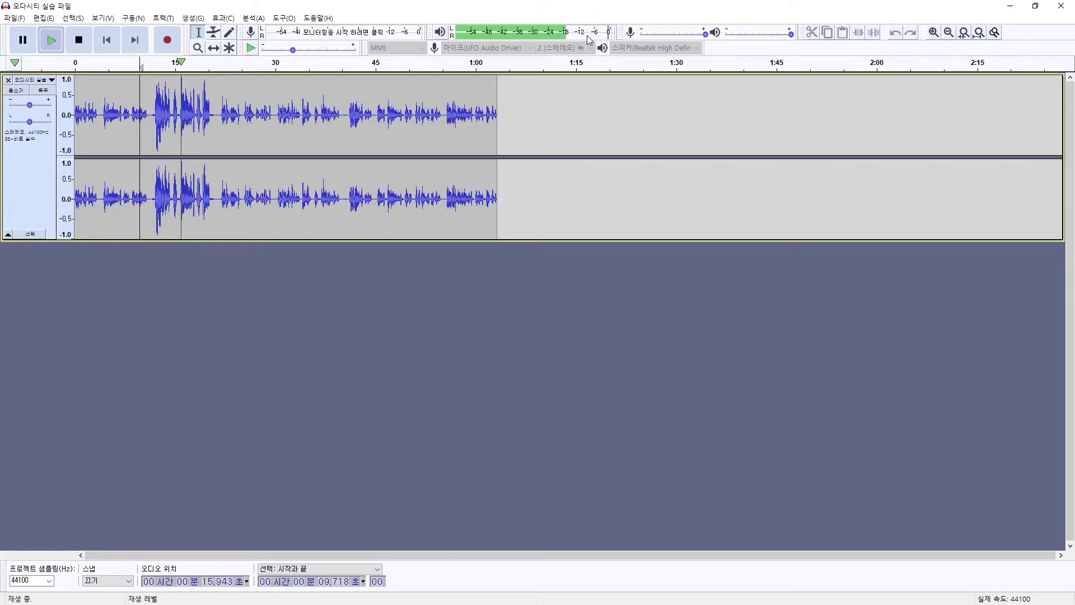
pyautogui.press('space')
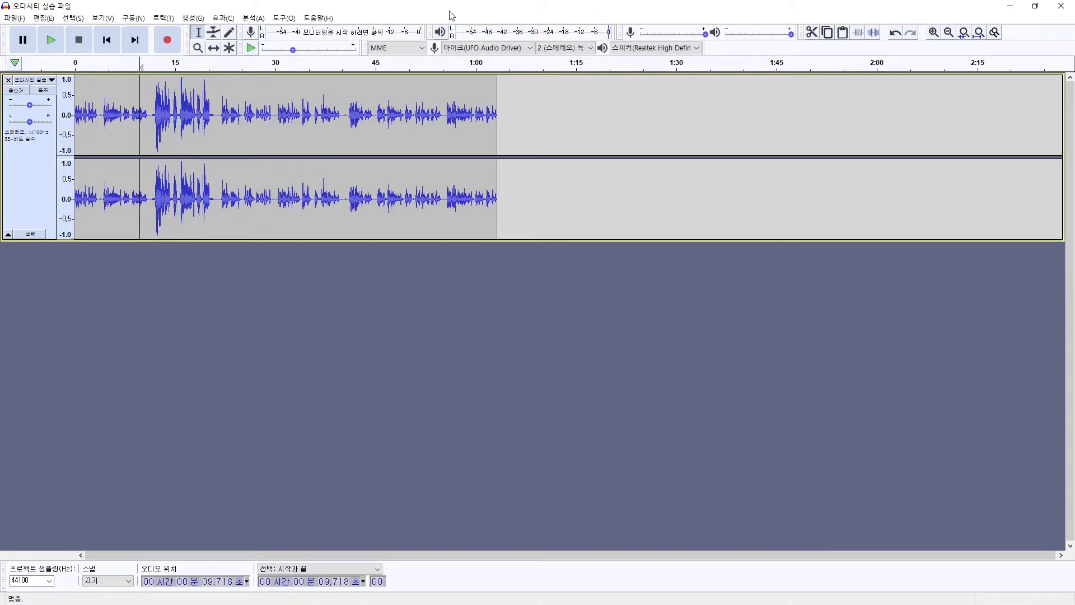
# Replay the amplified section from its start at about 11.8 seconds several times to check its playback level.
pyautogui.click(154, 118)
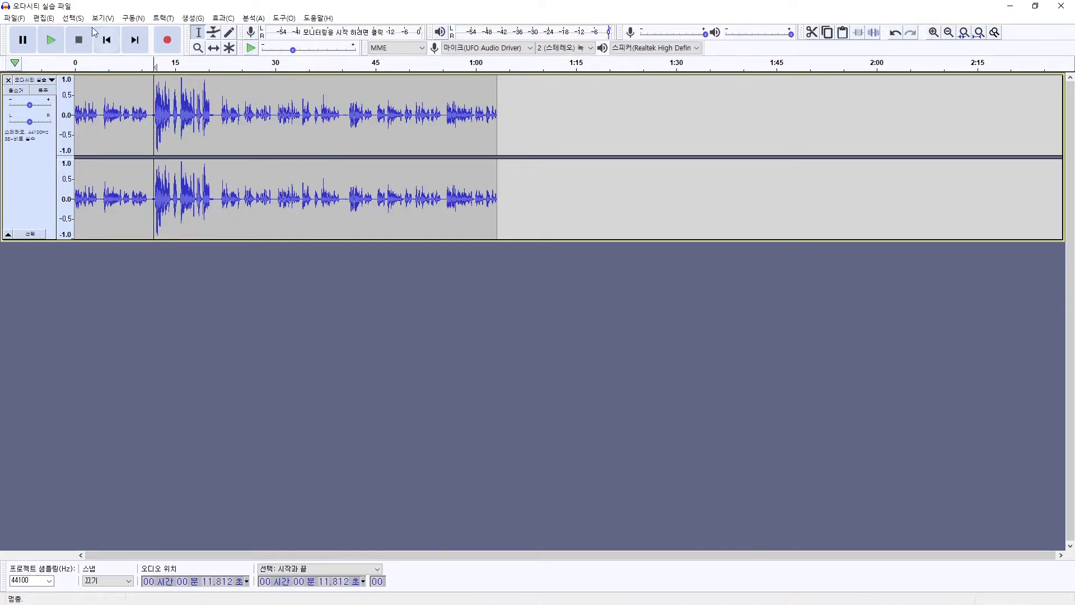
pyautogui.click(51, 40)
pyautogui.press('space')
pyautogui.press('space')
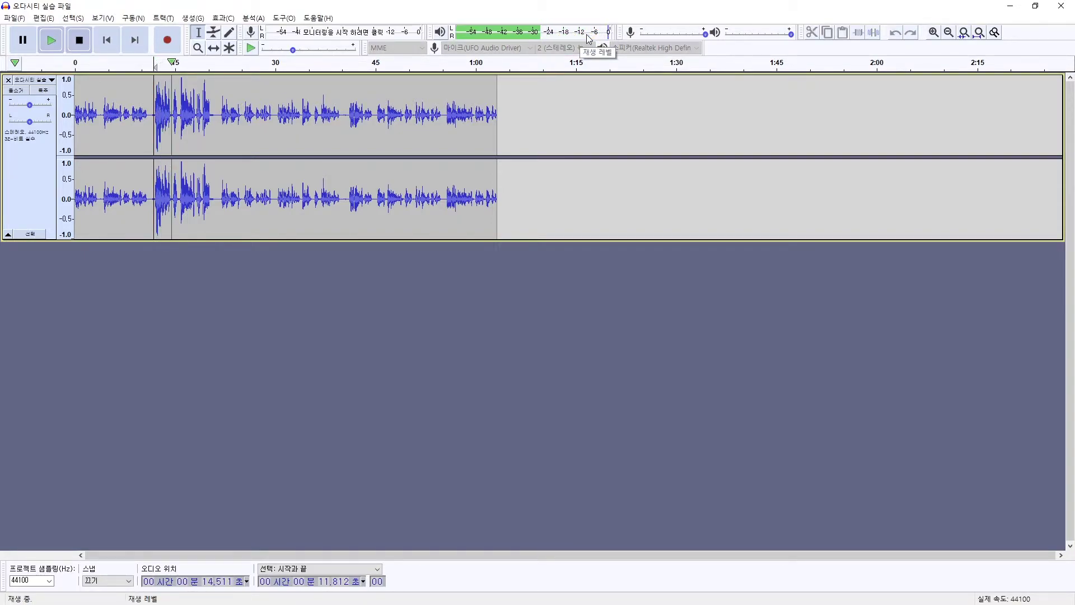
pyautogui.press('space')
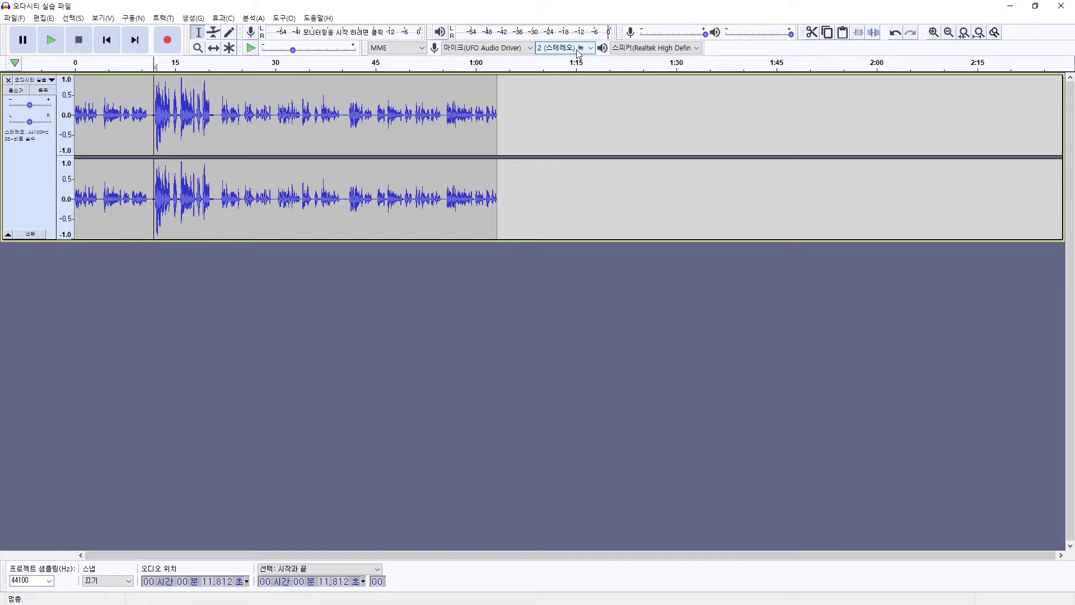
pyautogui.press('space')
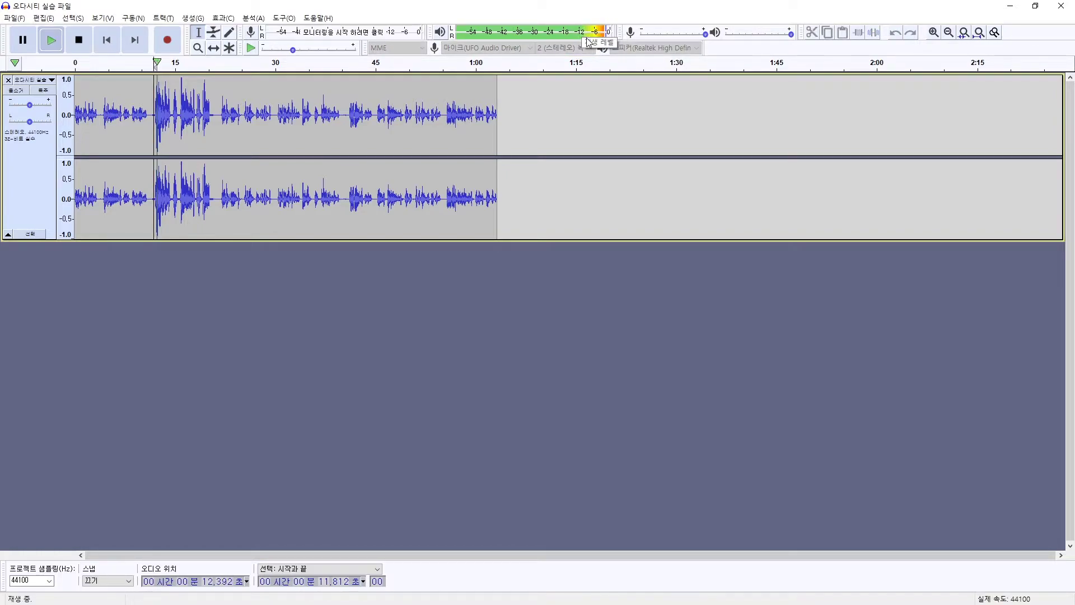
pyautogui.press('space')
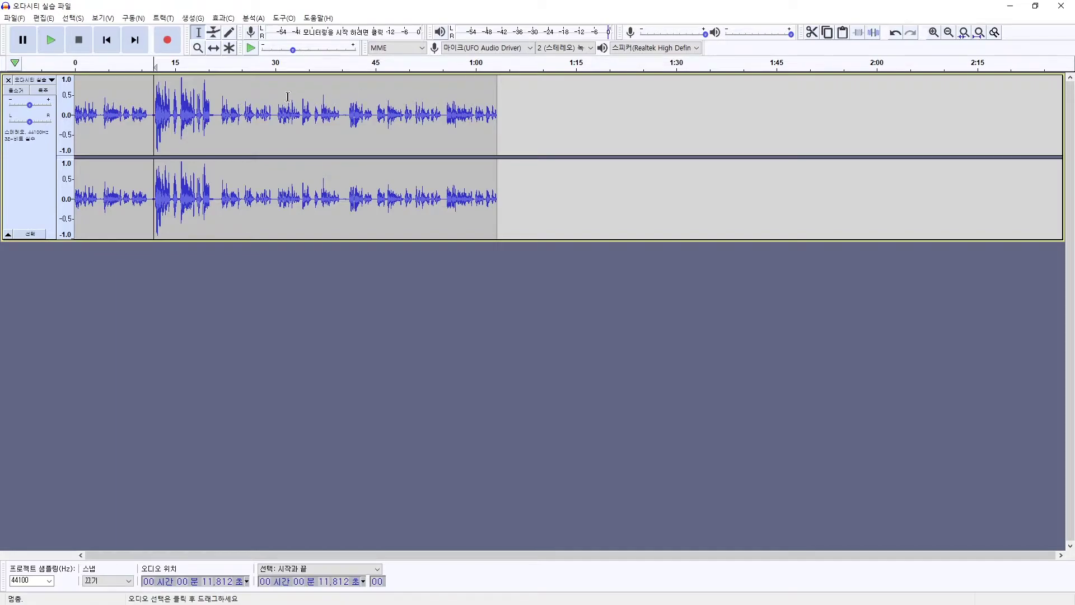
# Select and play the unamplified section from about 23 to 56 seconds to compare its playback level.
pyautogui.moveTo(228, 117); pyautogui.dragTo(451, 134)
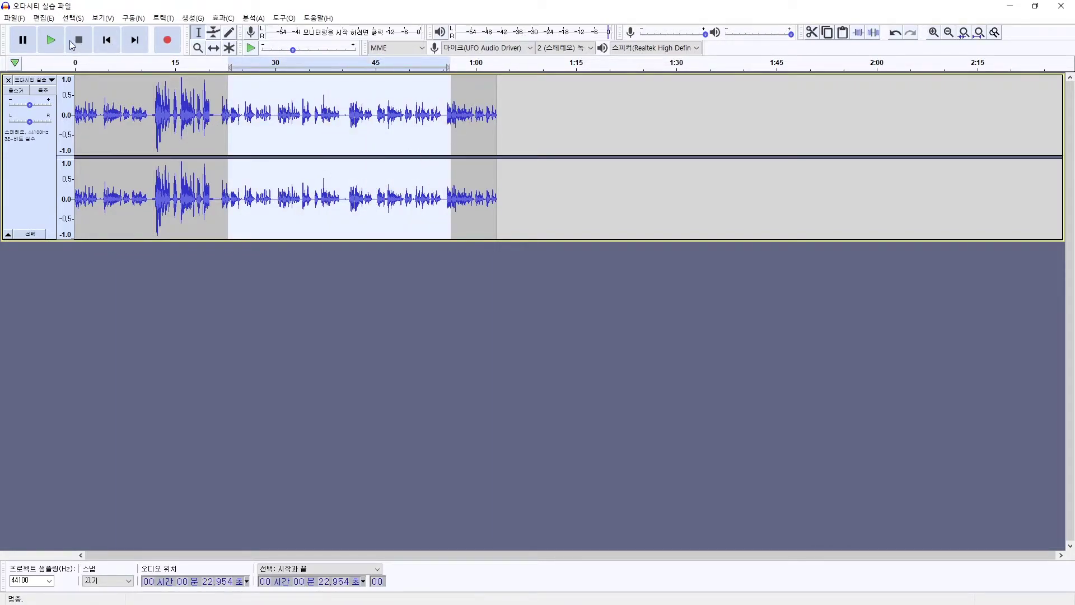
pyautogui.click(52, 39)
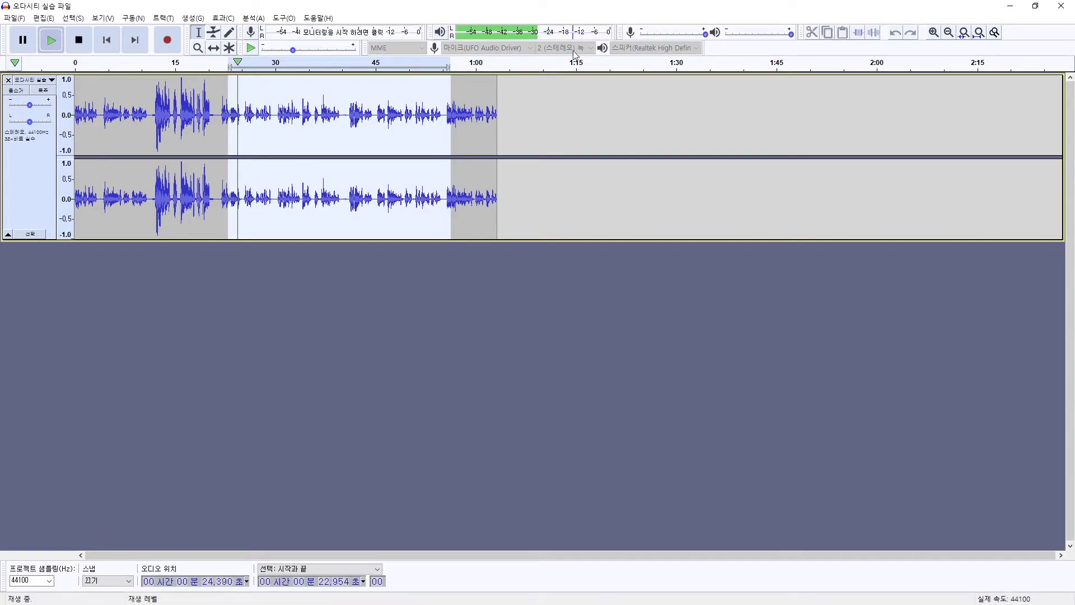
pyautogui.click(80, 42)
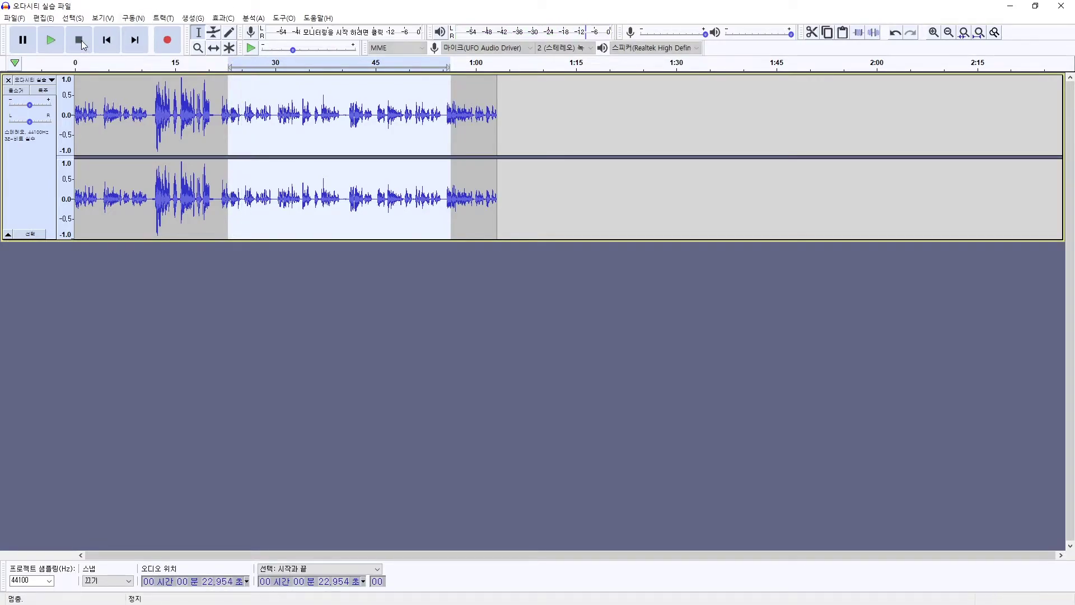
# Amplify (증폭) the speech section from about 11.4 to 20.5 seconds by -23.8 dB with clipping disallowed.
pyautogui.click(150, 135)
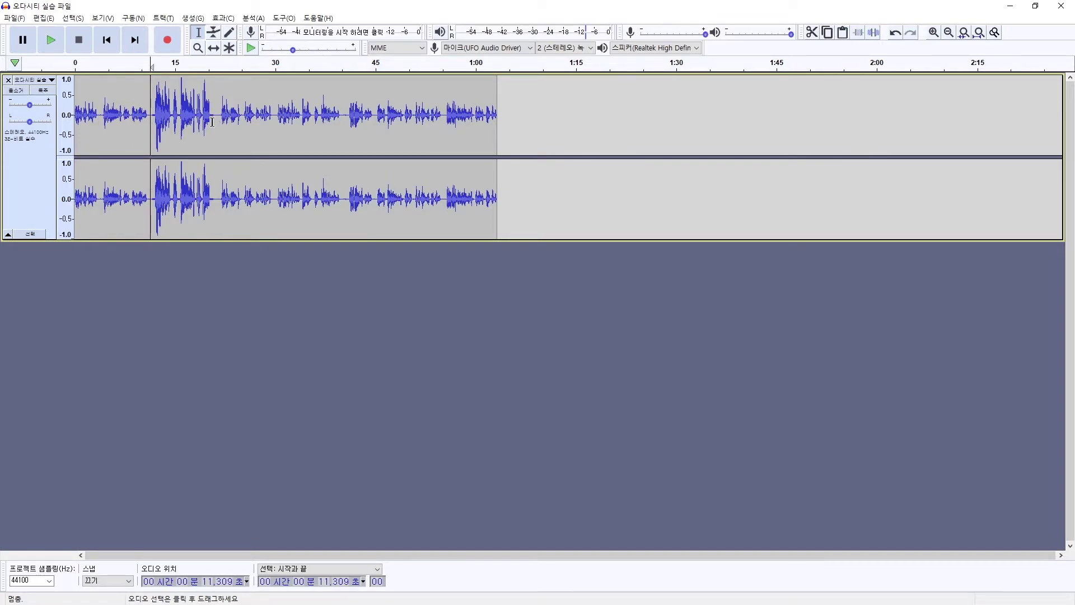
pyautogui.moveTo(213, 121); pyautogui.dragTo(150, 122)
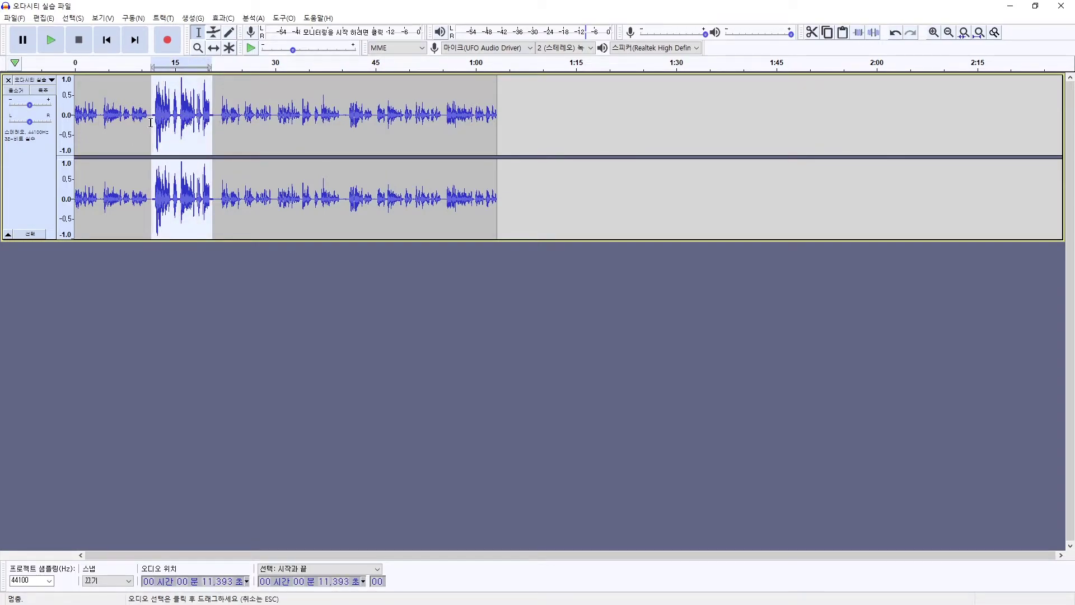
pyautogui.click(222, 18)
pyautogui.click(290, 285)
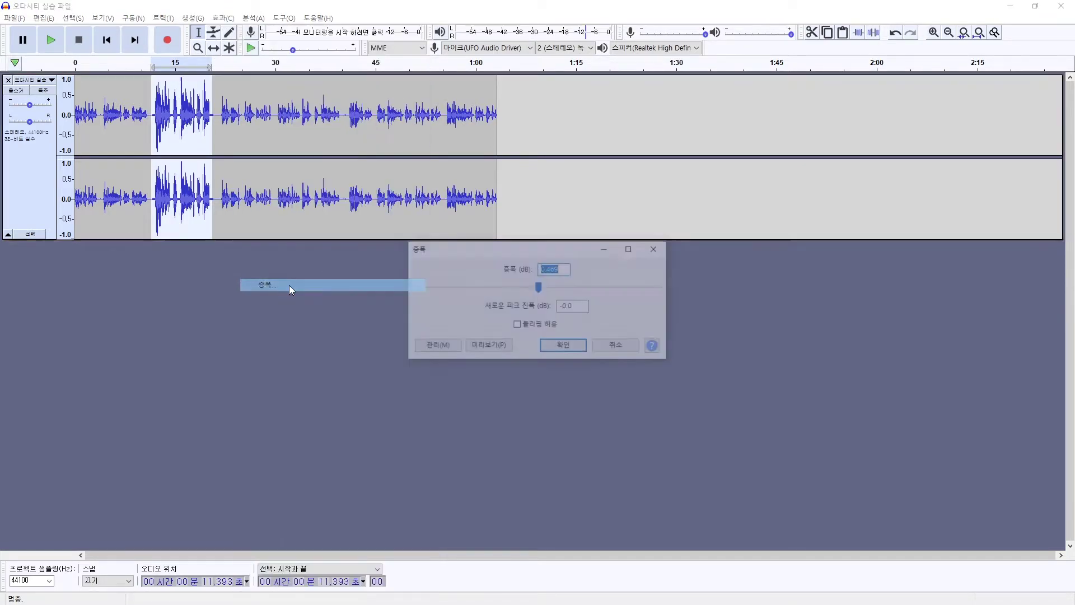
pyautogui.moveTo(538, 286); pyautogui.dragTo(479, 286)
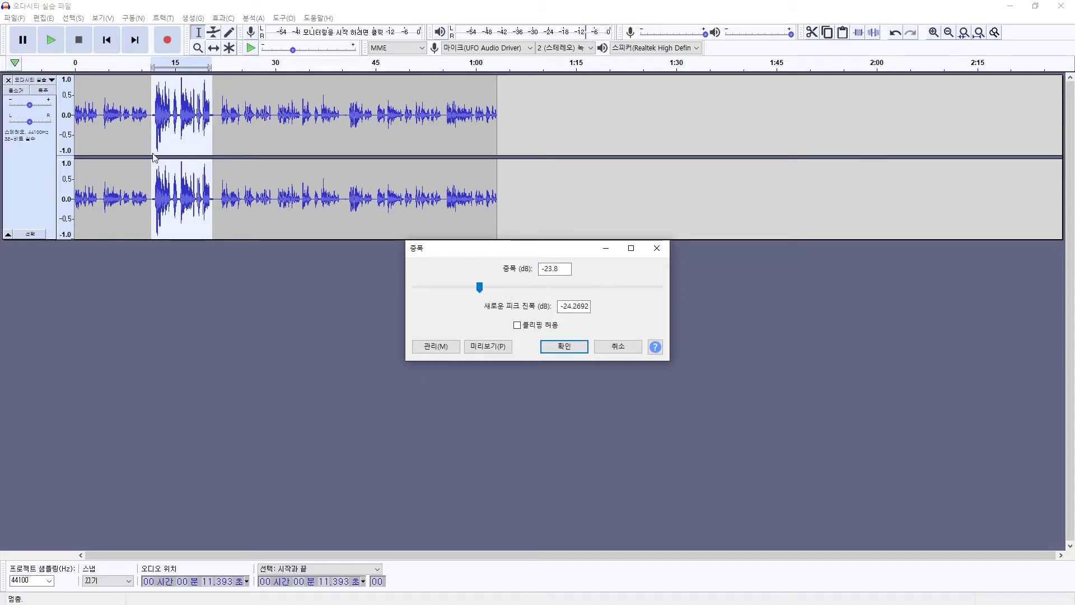
pyautogui.click(562, 348)
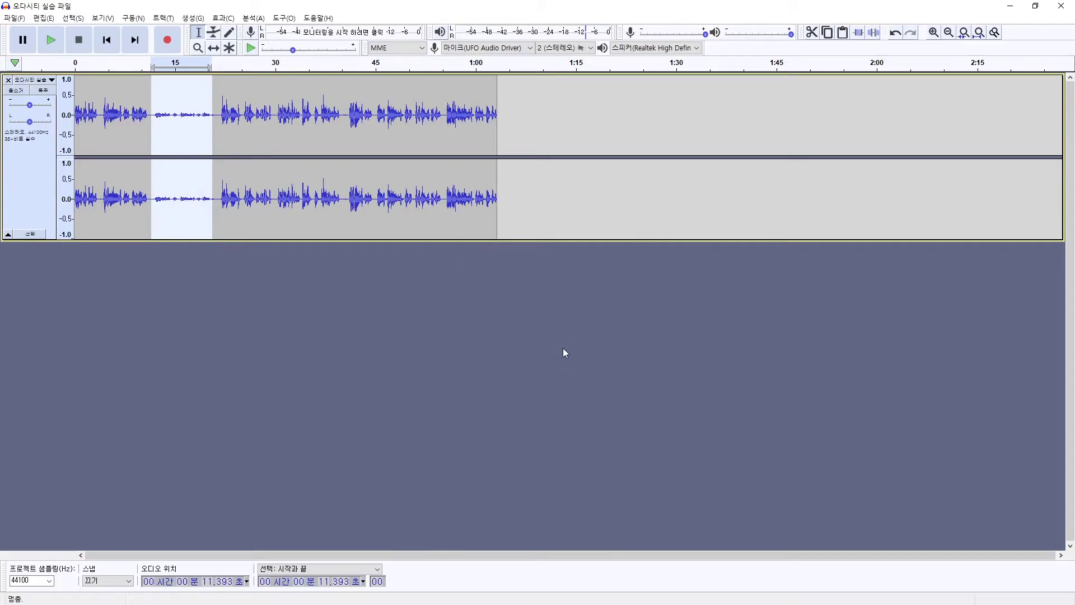
# Play the track from about 11.1 seconds through the quietened section, and undo both amplify effects.
pyautogui.click(149, 121)
pyautogui.press('space')
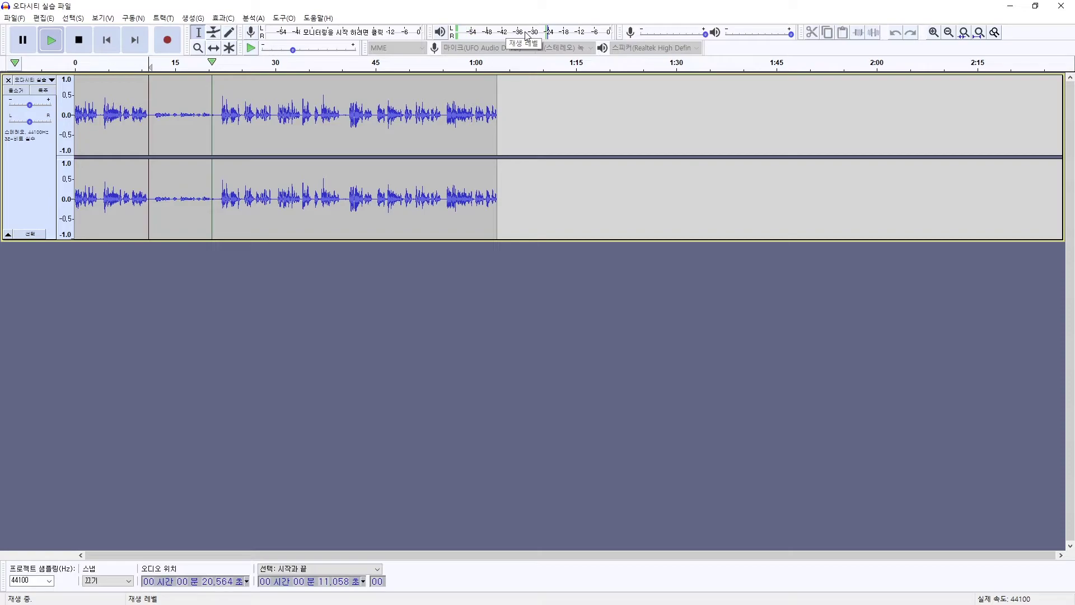
pyautogui.press('space')
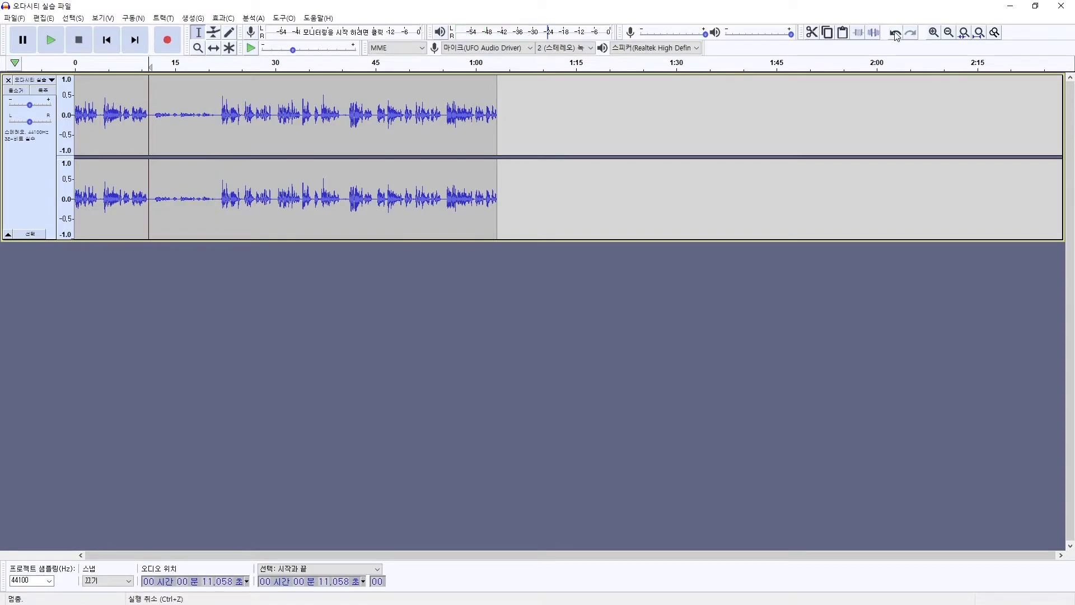
pyautogui.click(896, 35)
pyautogui.click(896, 35)
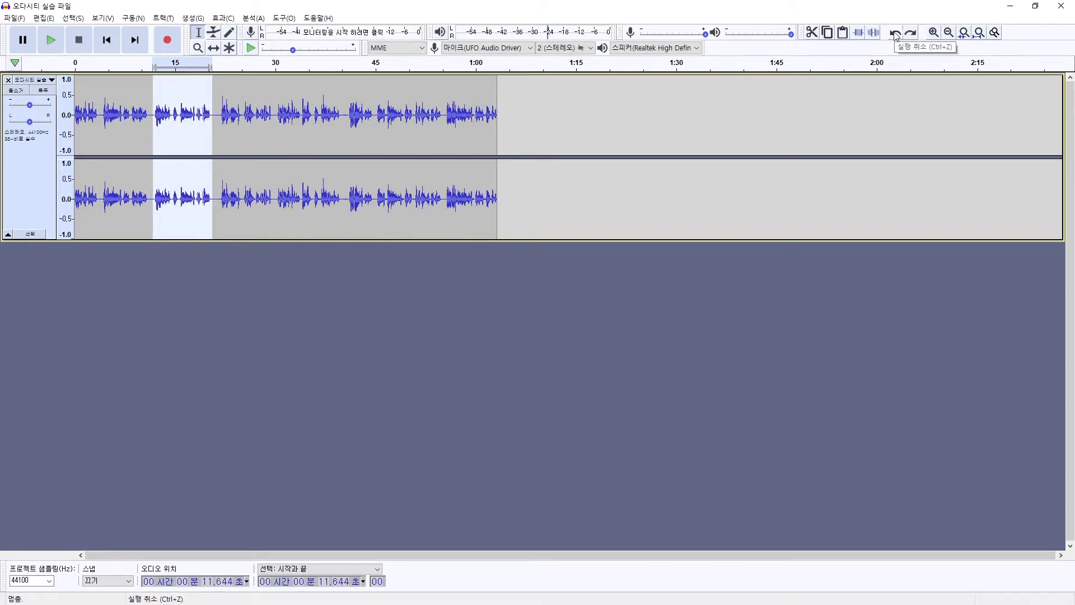
pyautogui.click(280, 135)
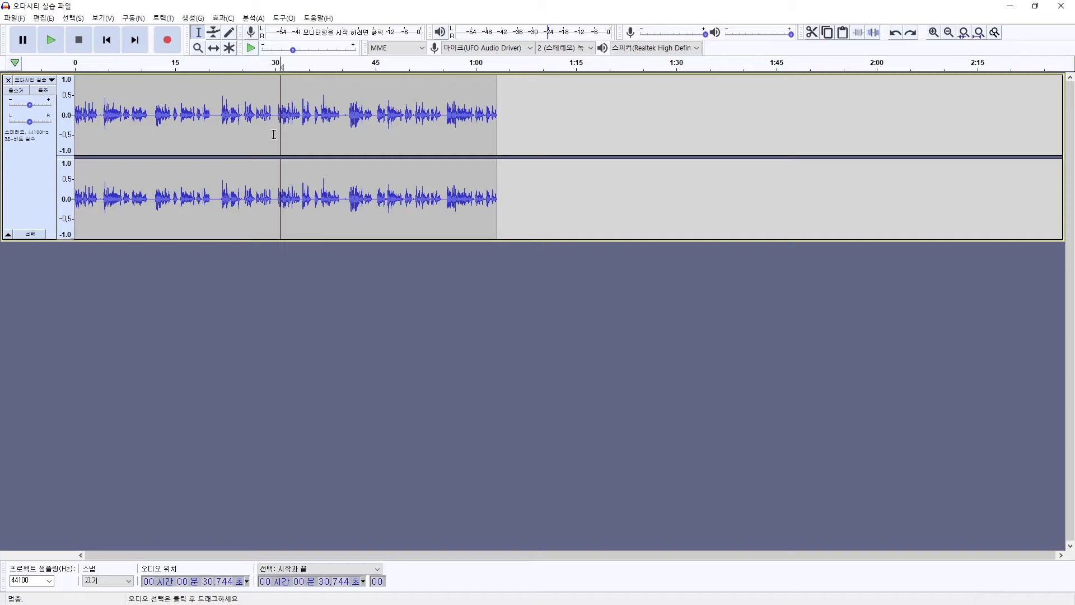
pyautogui.moveTo(278, 121); pyautogui.dragTo(343, 150)
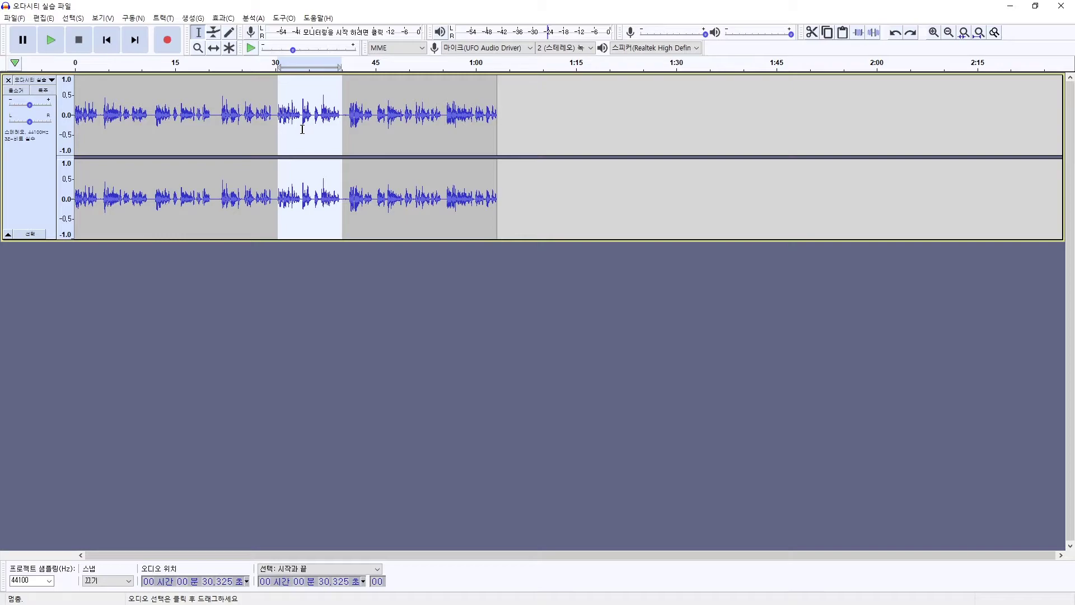
pyautogui.click(354, 118)
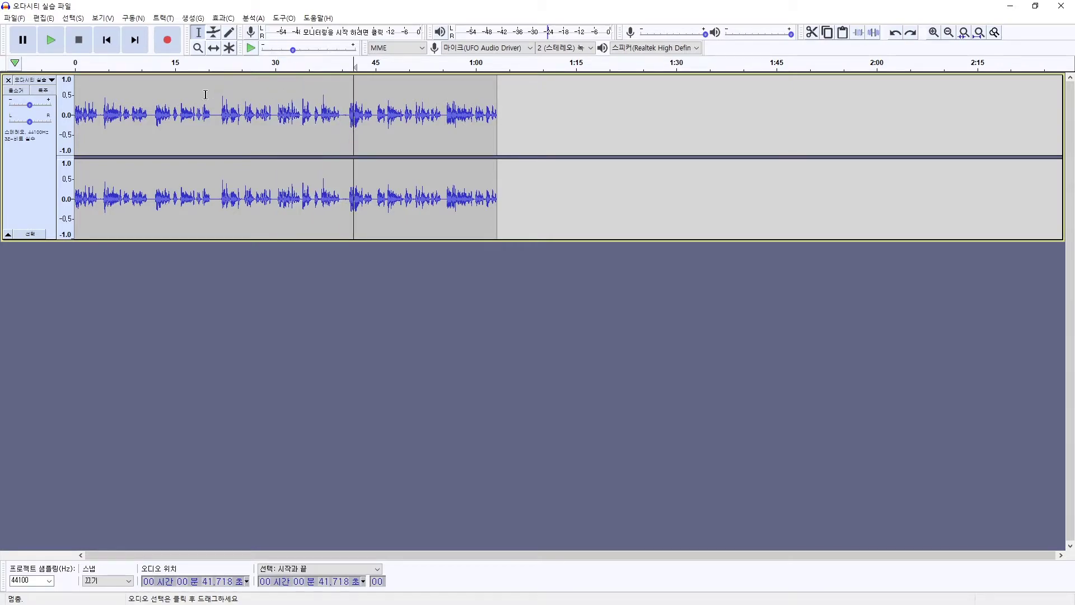
pyautogui.click(271, 137)
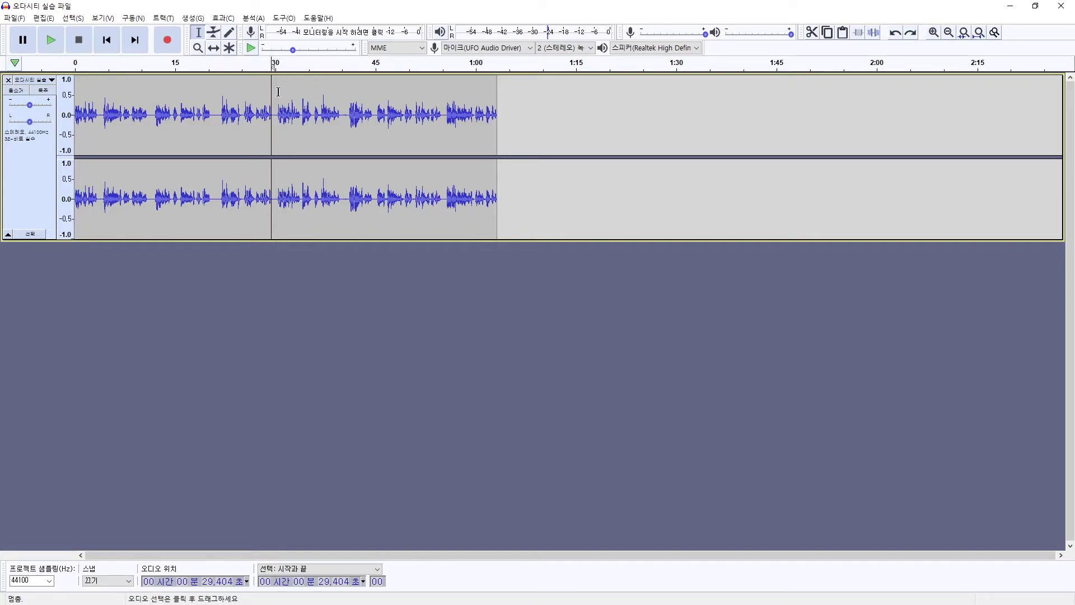
pyautogui.click(277, 116)
pyautogui.moveTo(277, 115); pyautogui.dragTo(341, 131)
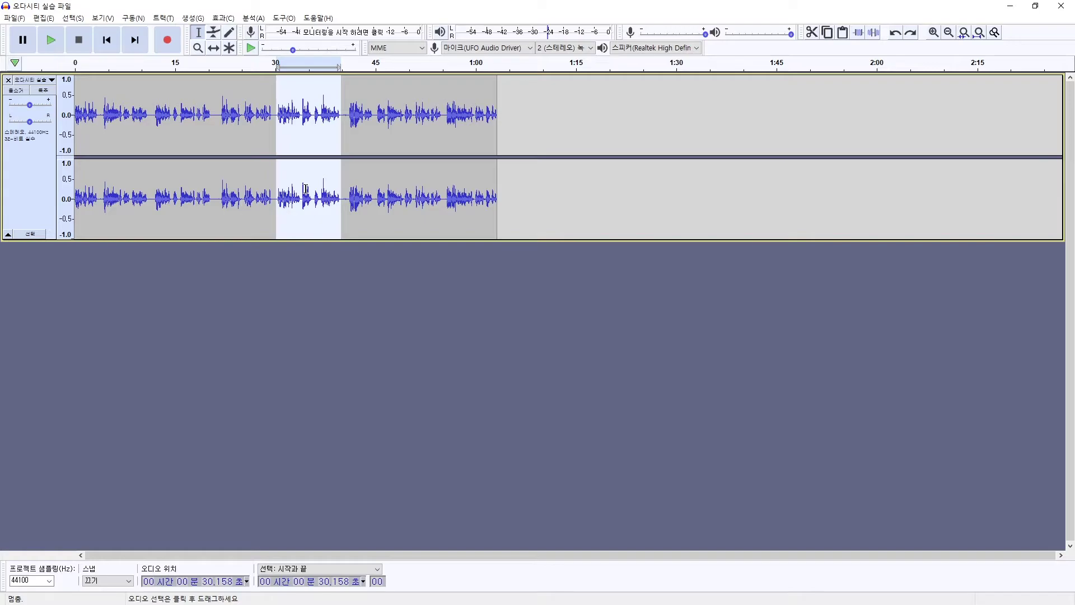
pyautogui.click(223, 18)
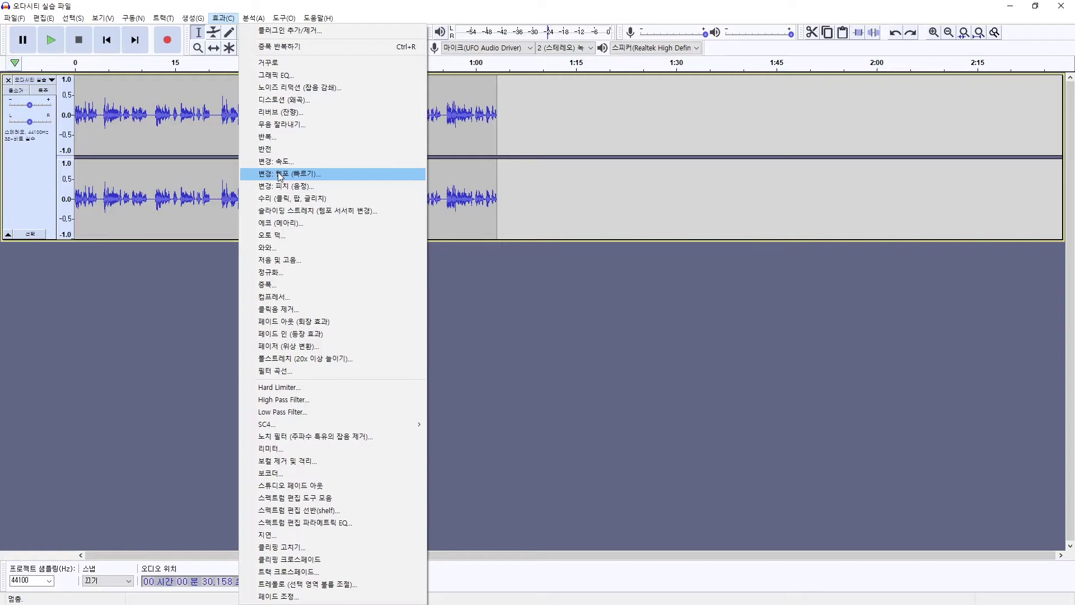
pyautogui.click(217, 120)
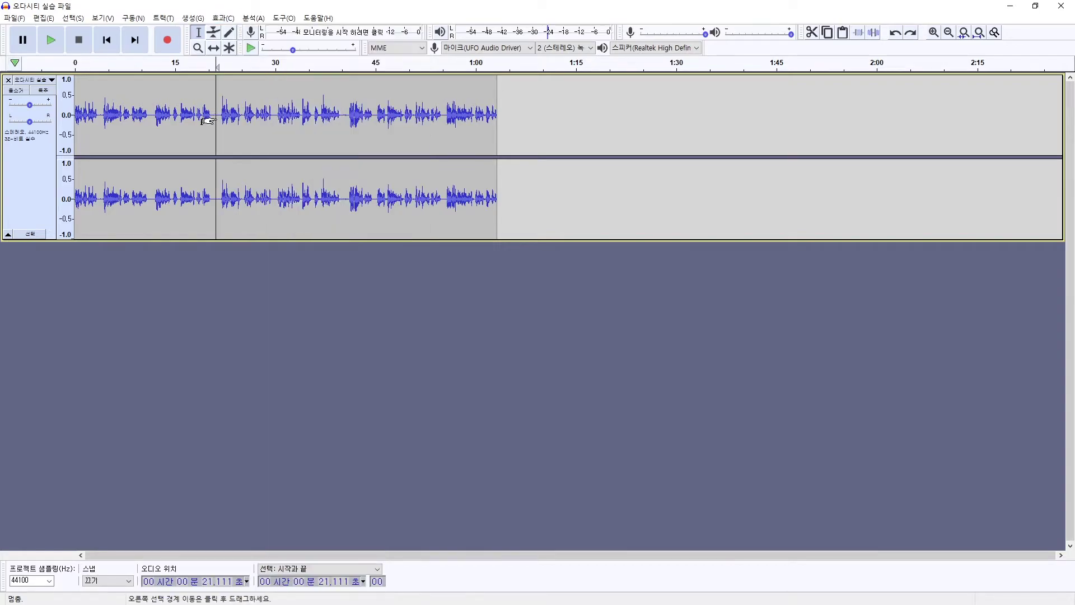
# Select the speech section from about 4.2 to 10.9 seconds and listen to it at its original speed.
pyautogui.moveTo(102, 115); pyautogui.dragTo(147, 135)
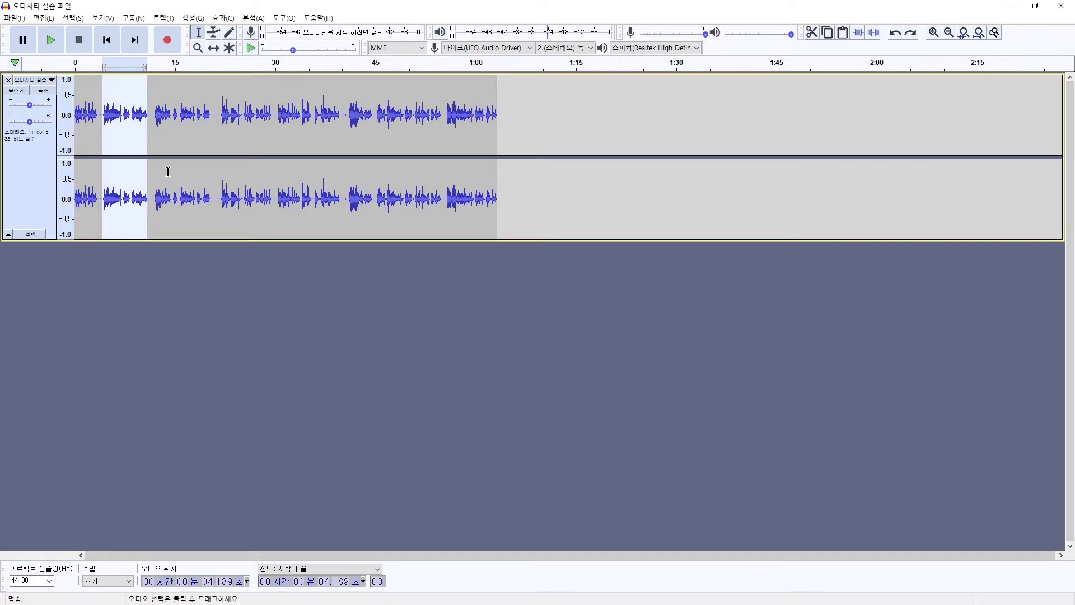
pyautogui.press('space')
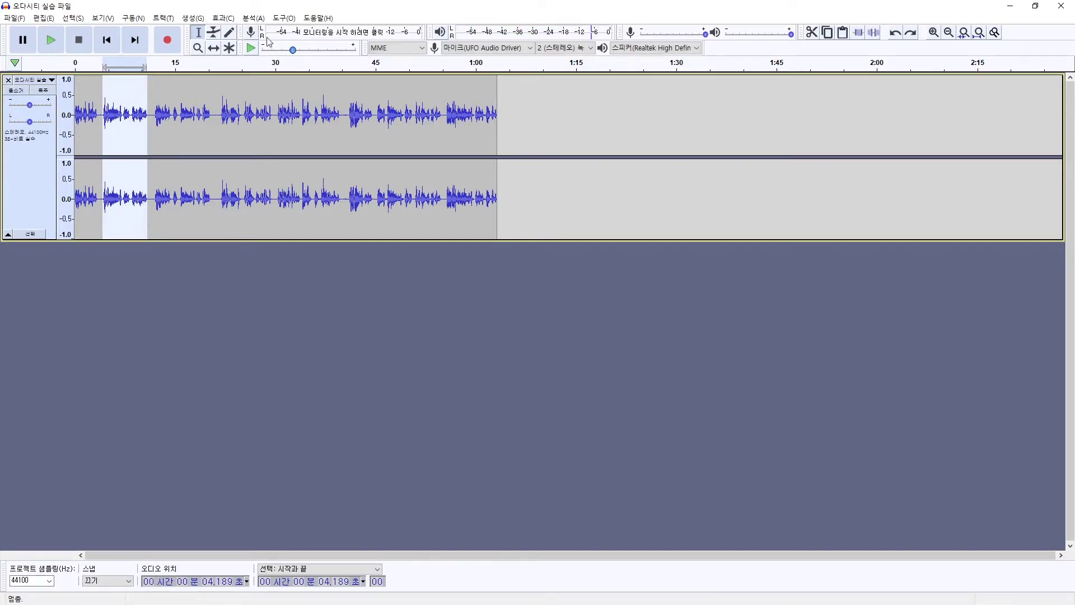
# Change the speed (변경: 속도) of the selected section with a speed multiplier of 3.014, a 201.357 percent change.
pyautogui.click(214, 21)
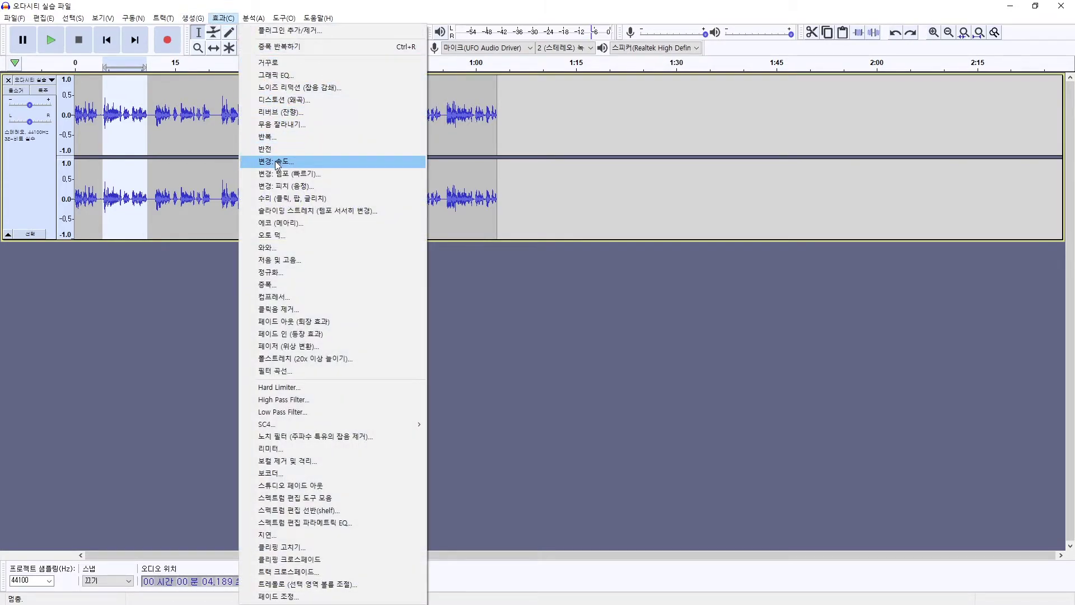
pyautogui.click(276, 161)
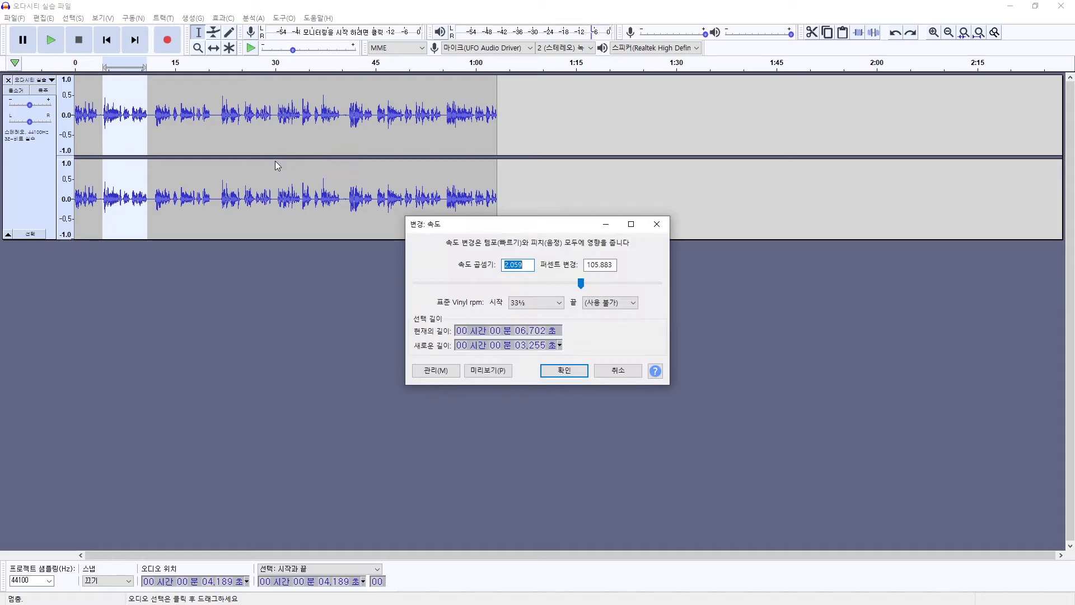
pyautogui.click(581, 282)
pyautogui.moveTo(582, 282); pyautogui.dragTo(609, 284)
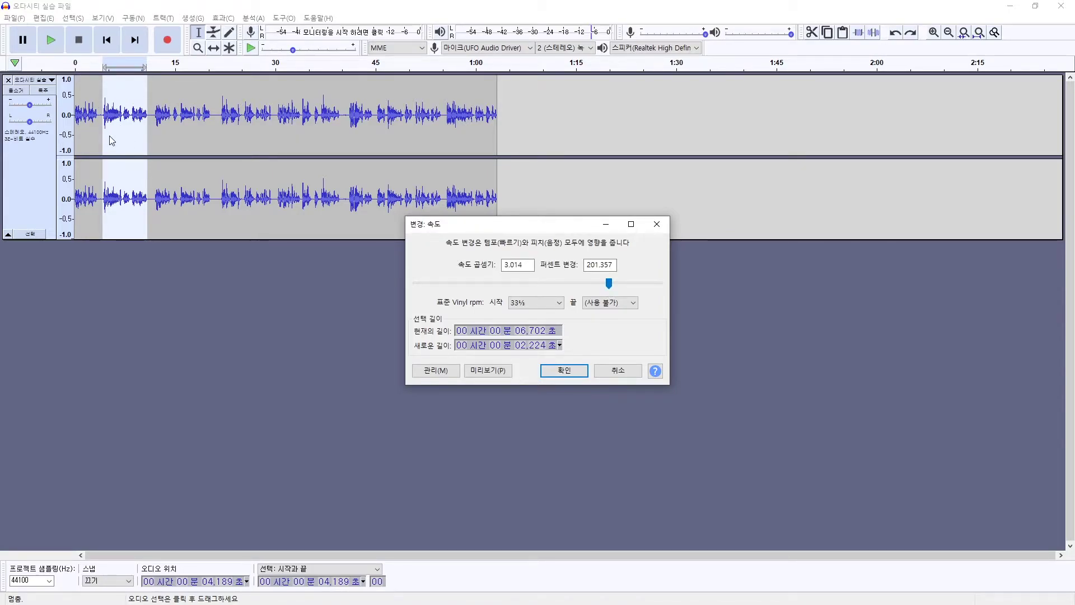
pyautogui.click(560, 373)
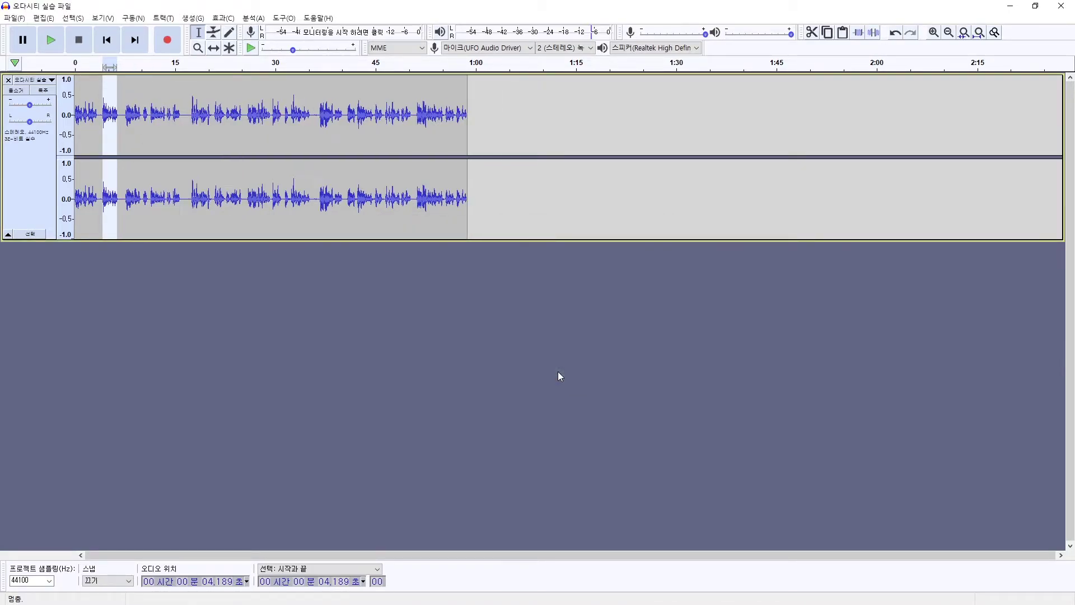
# Play the sped-up section twice from about 3.9 seconds, and undo the speed change.
pyautogui.click(100, 115)
pyautogui.press('space')
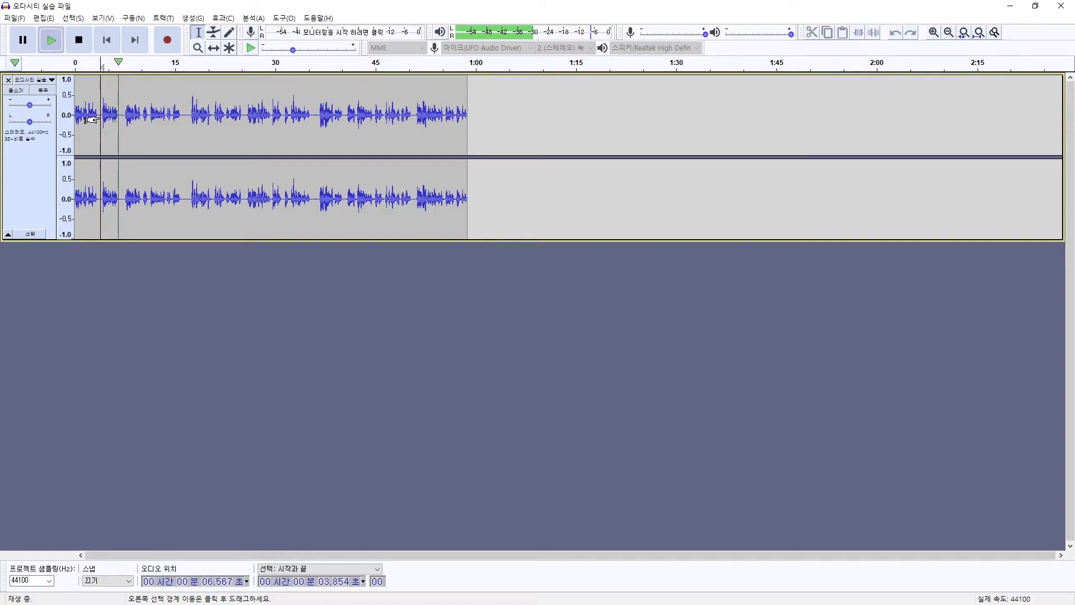
pyautogui.press('space')
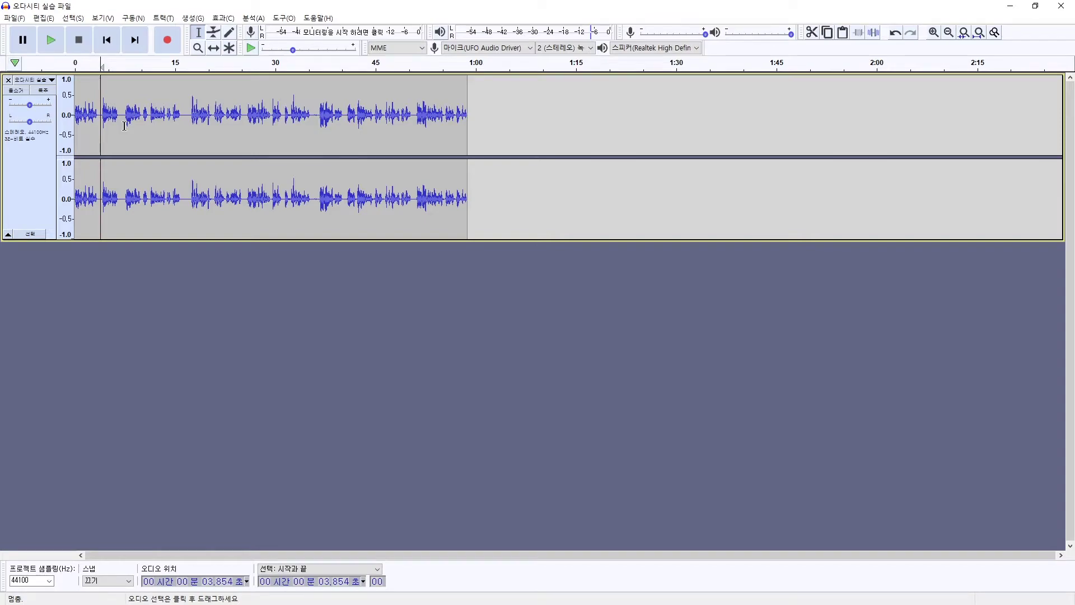
pyautogui.press('space')
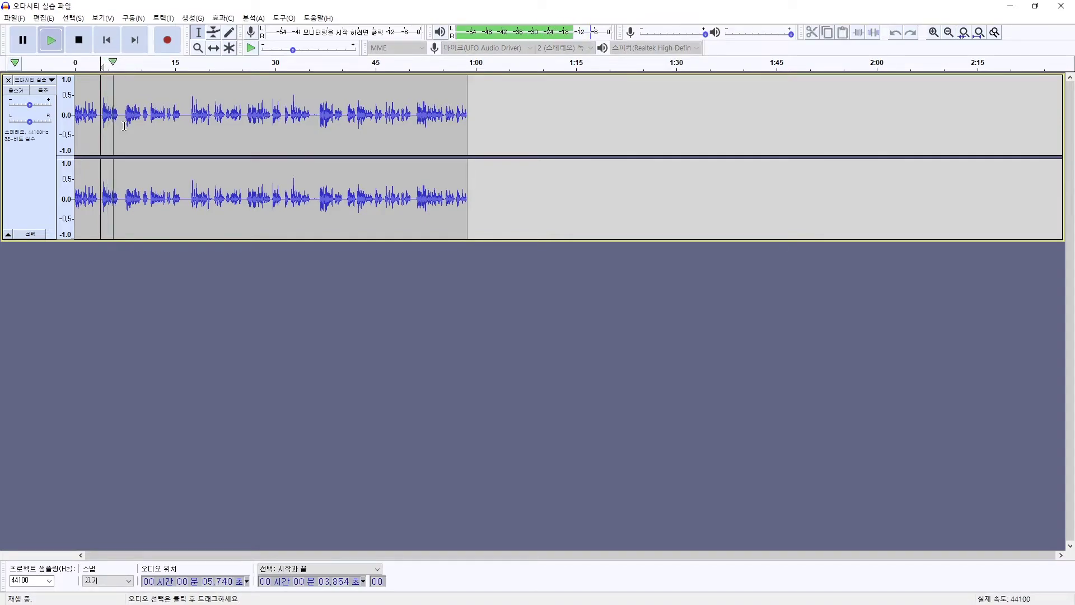
pyautogui.press('space')
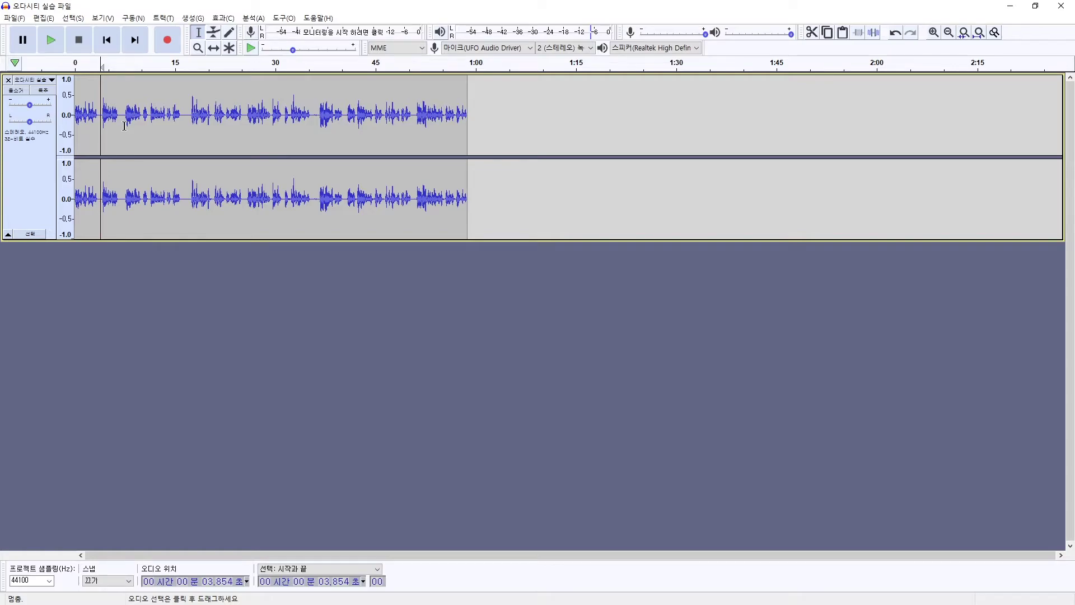
pyautogui.click(894, 36)
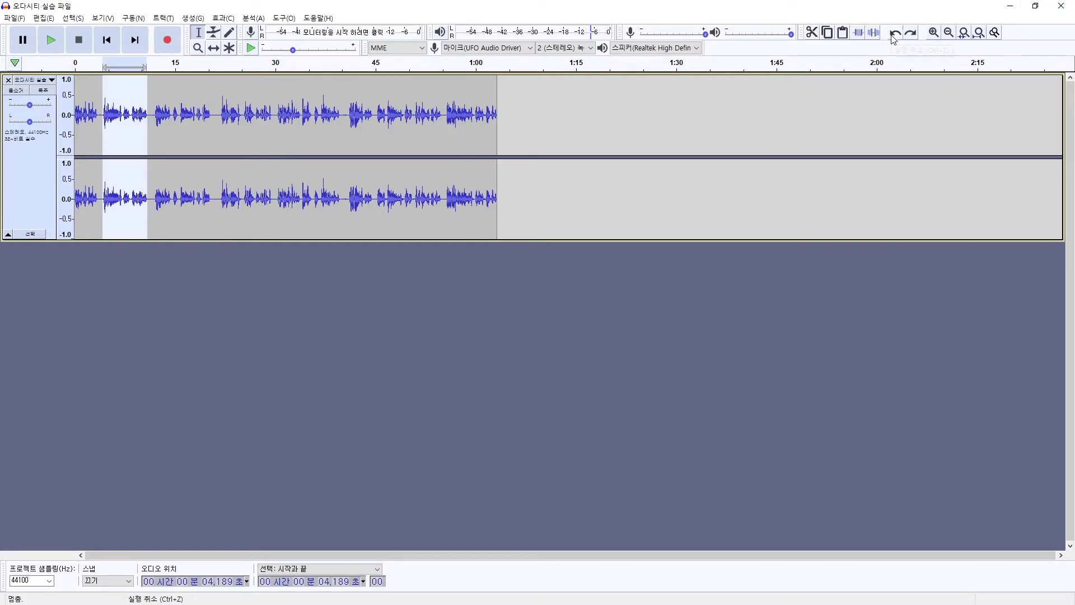
# Raise the tempo (변경: 템포) of the section starting at about 4.2 seconds, shortening it to about 2.7 seconds without changing pitch.
pyautogui.click(224, 19)
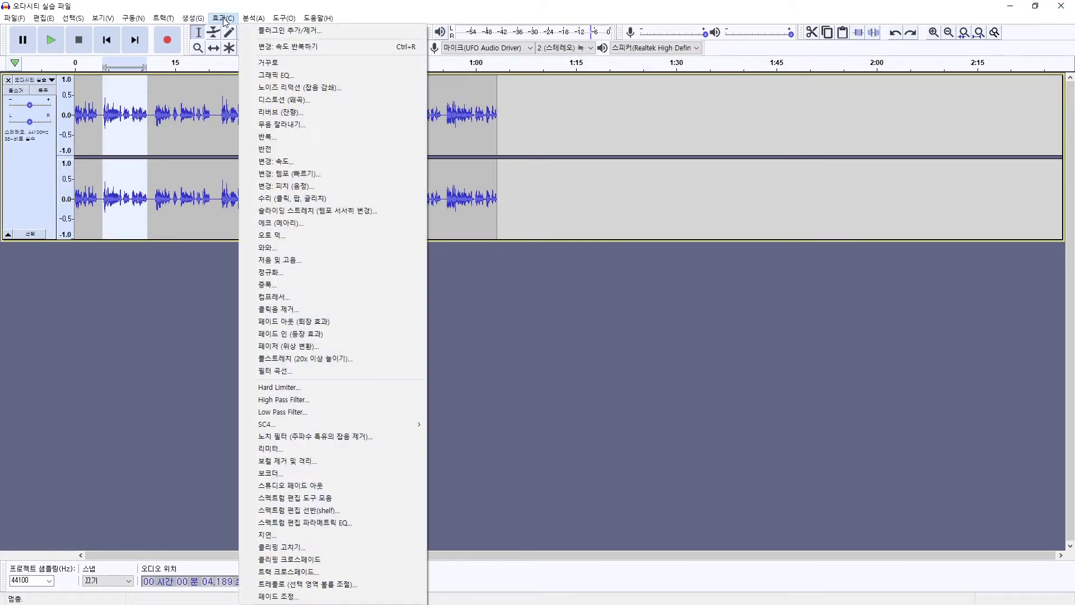
pyautogui.click(269, 174)
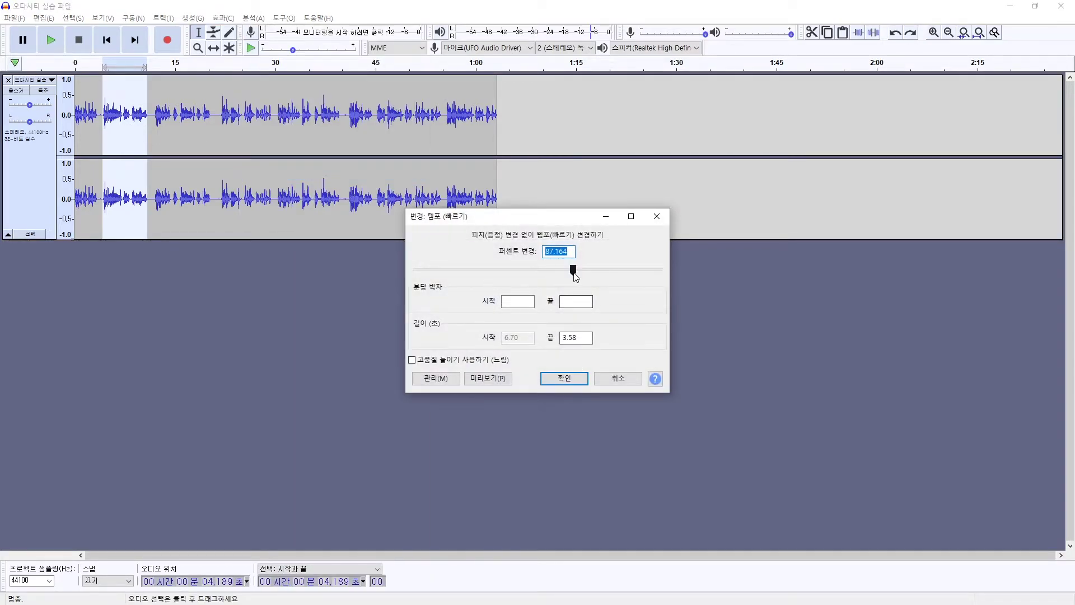
pyautogui.moveTo(575, 272); pyautogui.dragTo(592, 274)
pyautogui.click(557, 378)
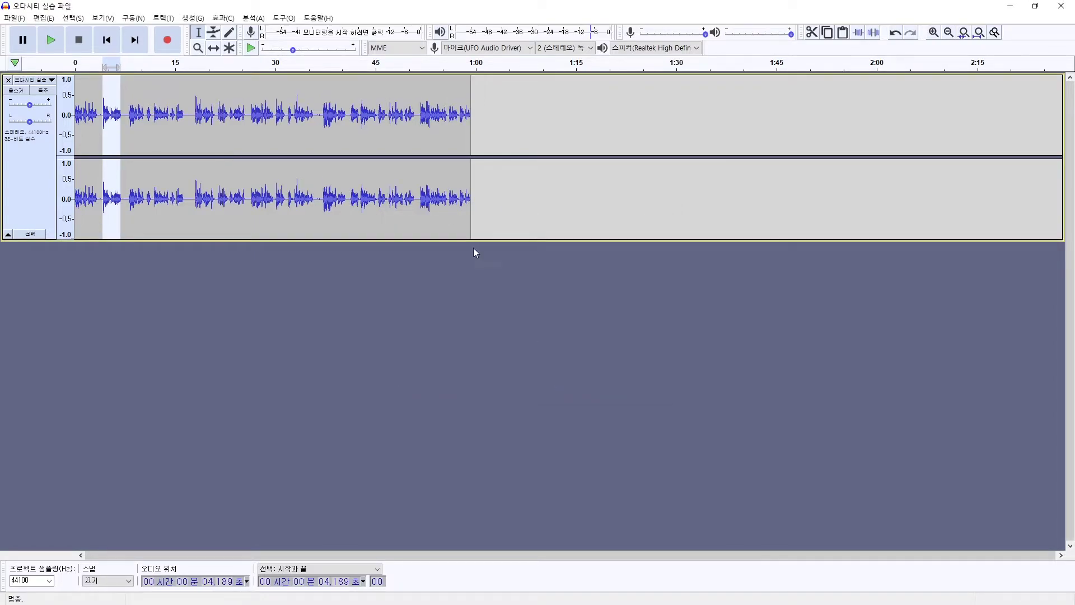
# Play the track from about 3.7 seconds to hear the section with the faster tempo.
pyautogui.click(99, 118)
pyautogui.press('space')
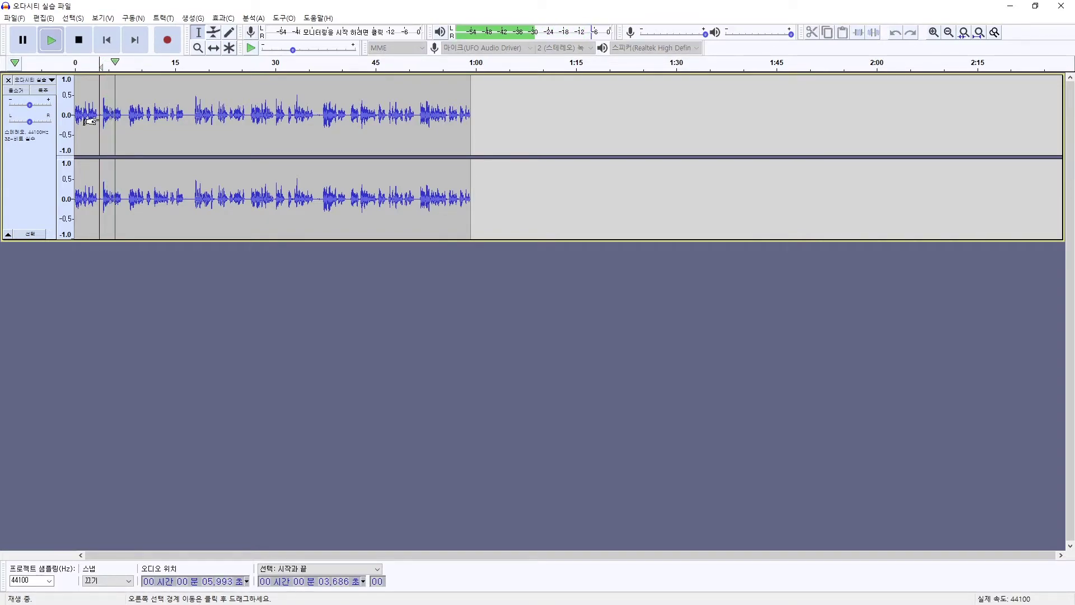
pyautogui.press('space')
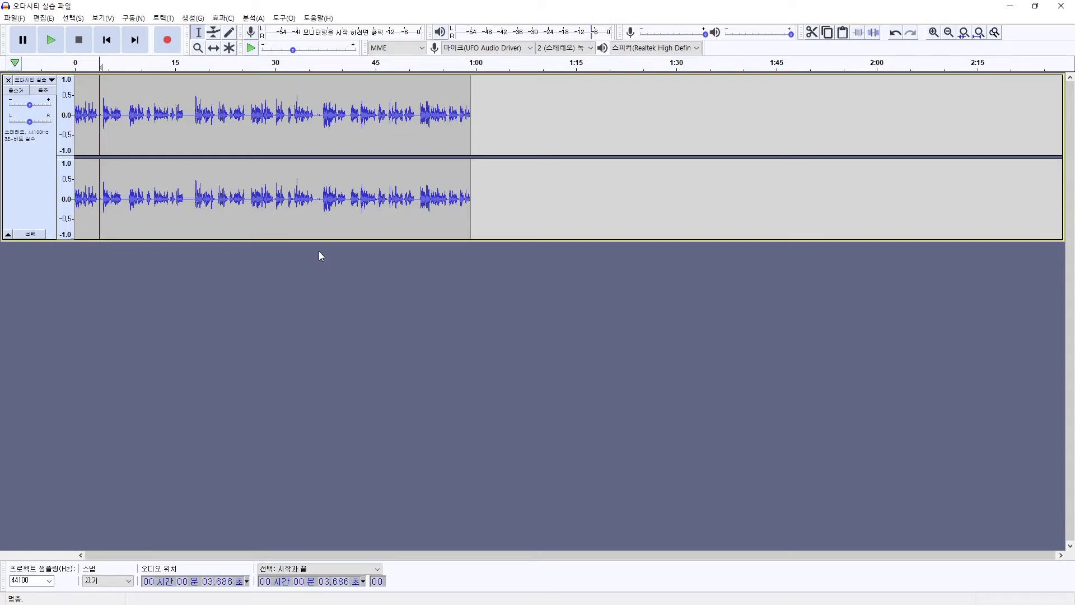
pyautogui.click(223, 19)
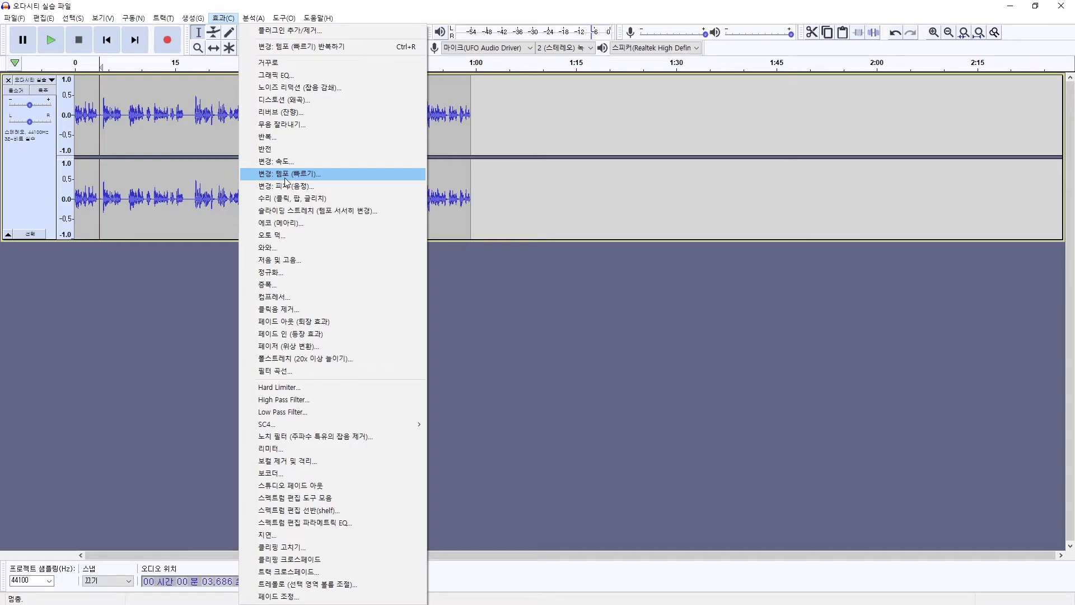
pyautogui.click(441, 136)
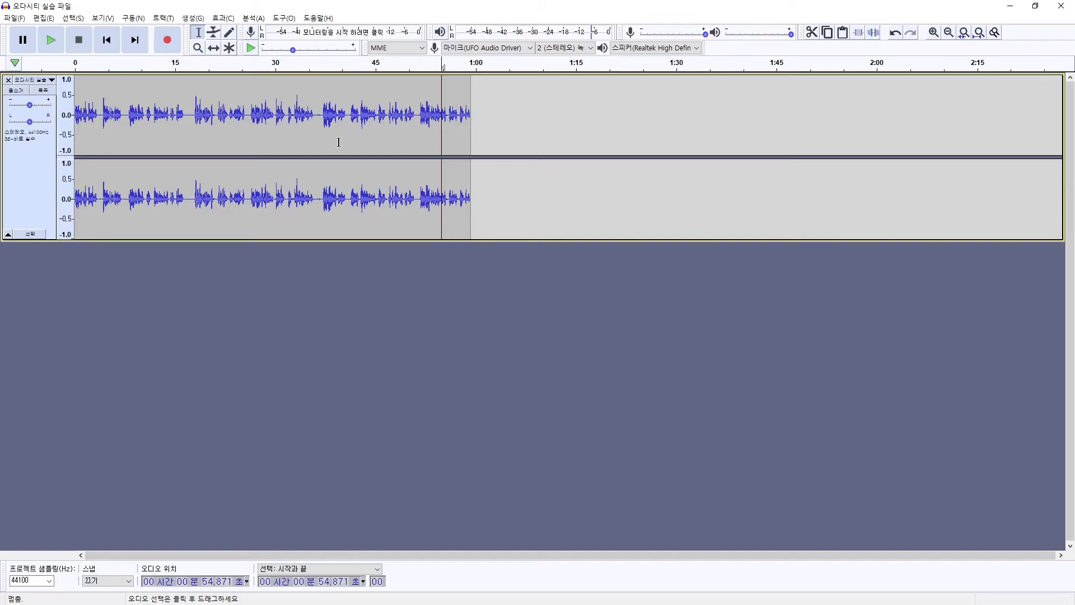
# Select the section from about 17.3 to 26 seconds and play it to hear the original sound.
pyautogui.doubleClick(195, 113)
pyautogui.click(195, 113)
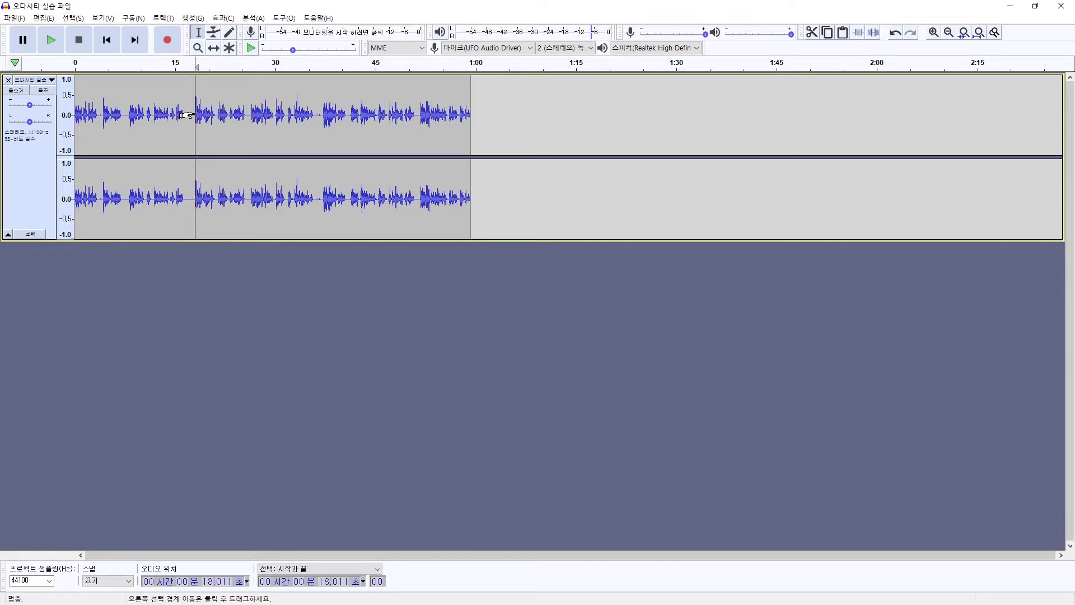
pyautogui.moveTo(191, 115); pyautogui.dragTo(248, 129)
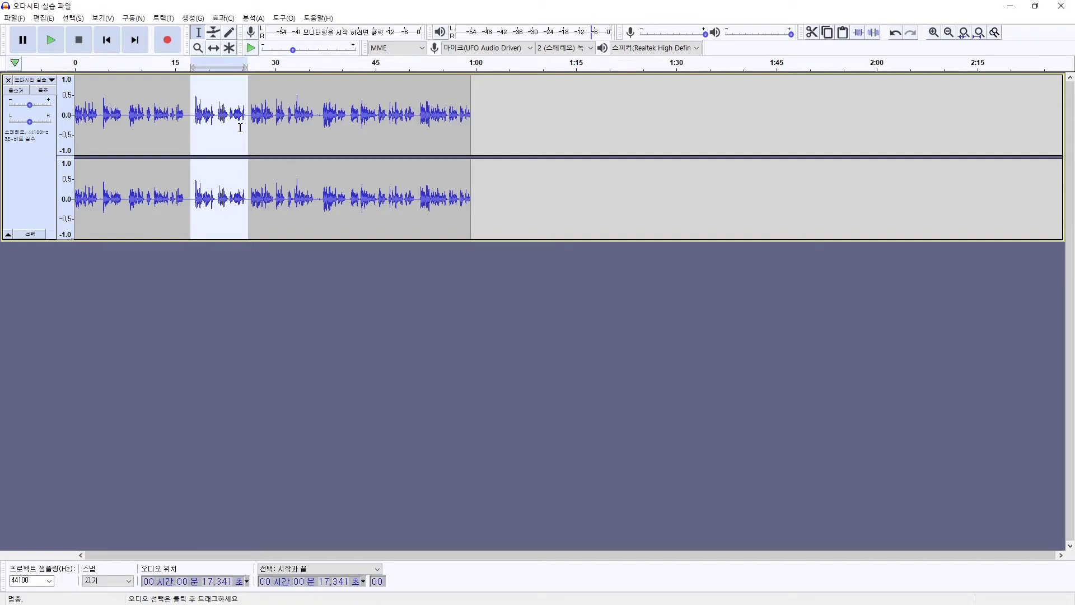
pyautogui.press('space')
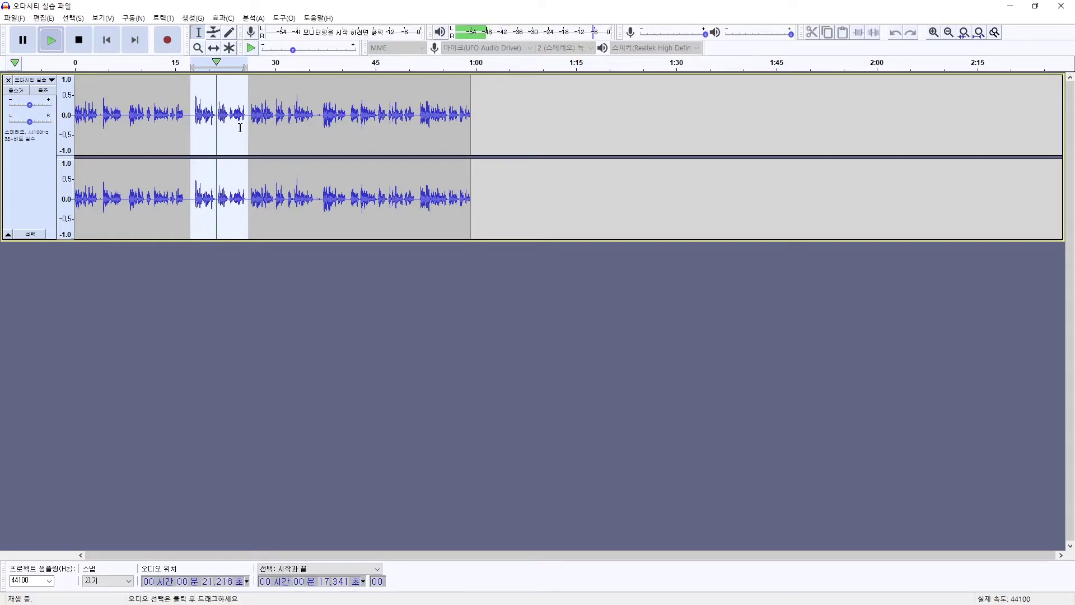
pyautogui.press('space')
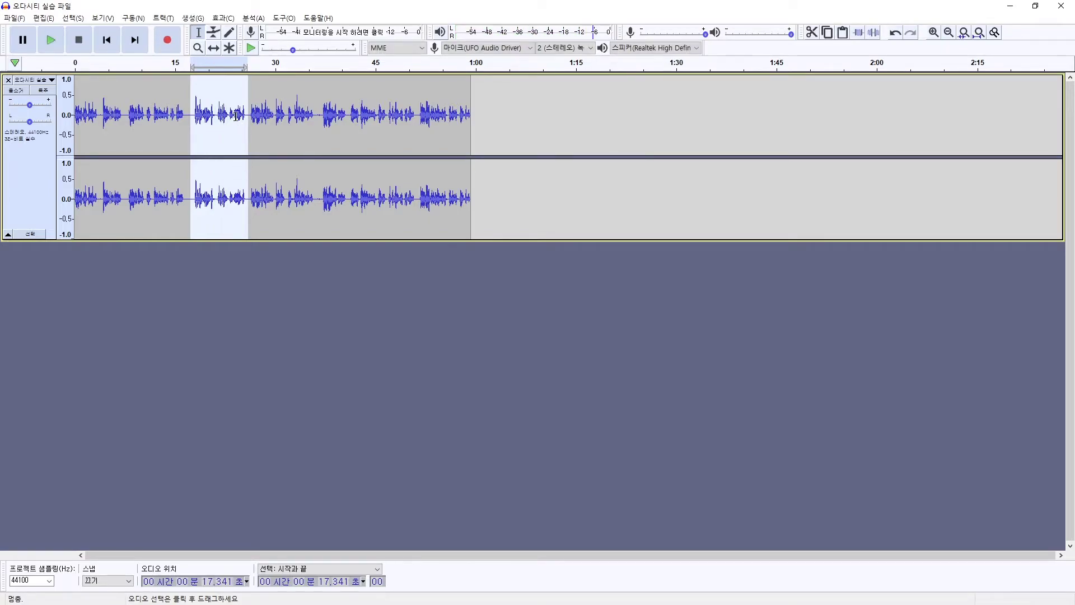
# Apply the Echo effect (에코) to the selected section with a delay time of 0.2 seconds.
pyautogui.click(222, 18)
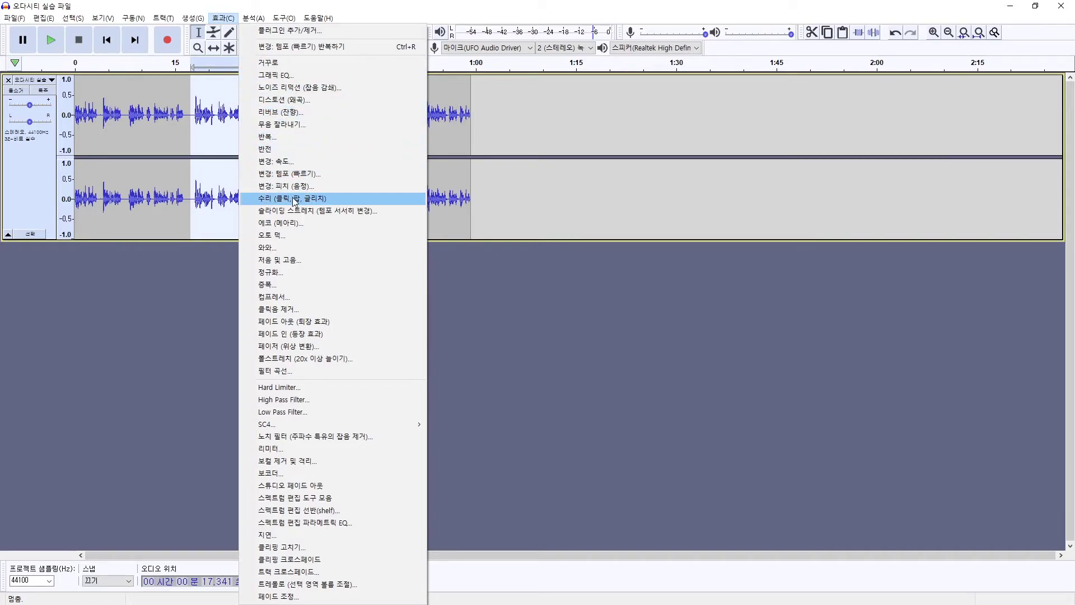
pyautogui.click(293, 223)
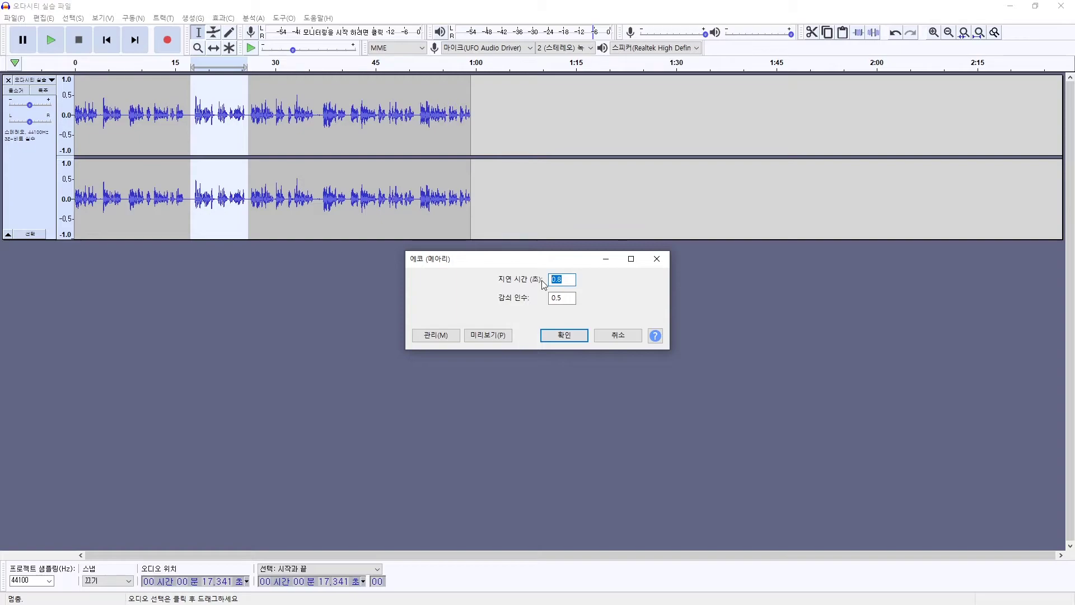
pyautogui.write('0.2')
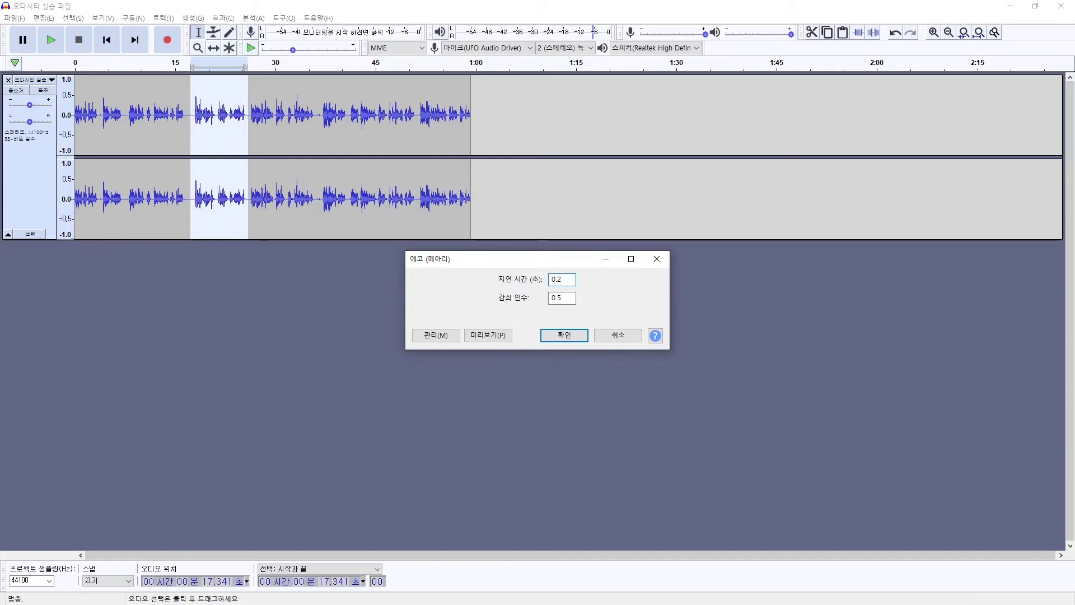
pyautogui.click(562, 336)
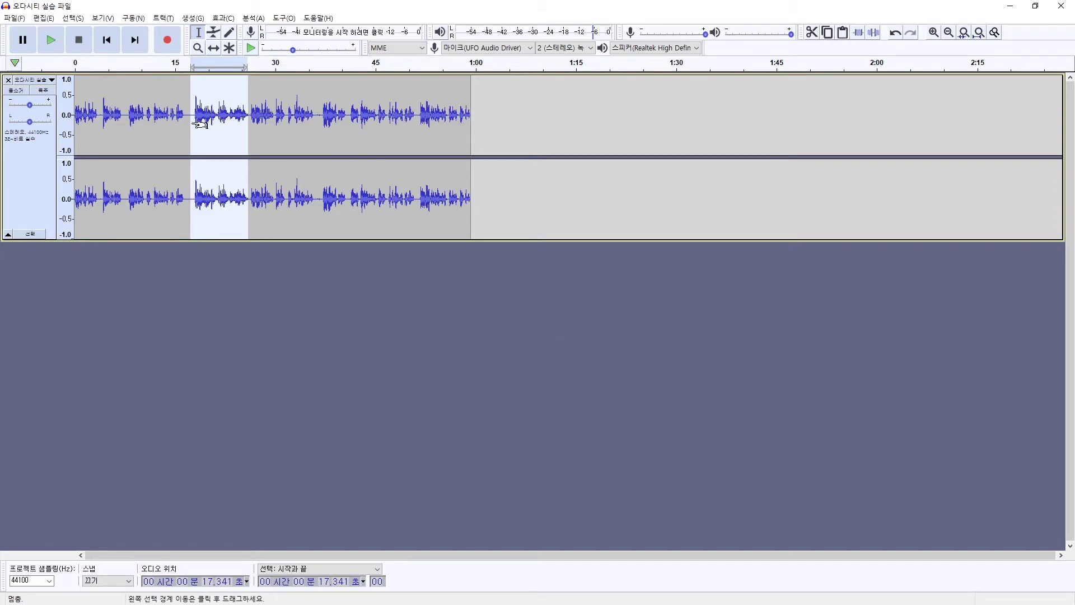
# Play the selected section with the echo, and restart it briefly from its beginning.
pyautogui.press('space')
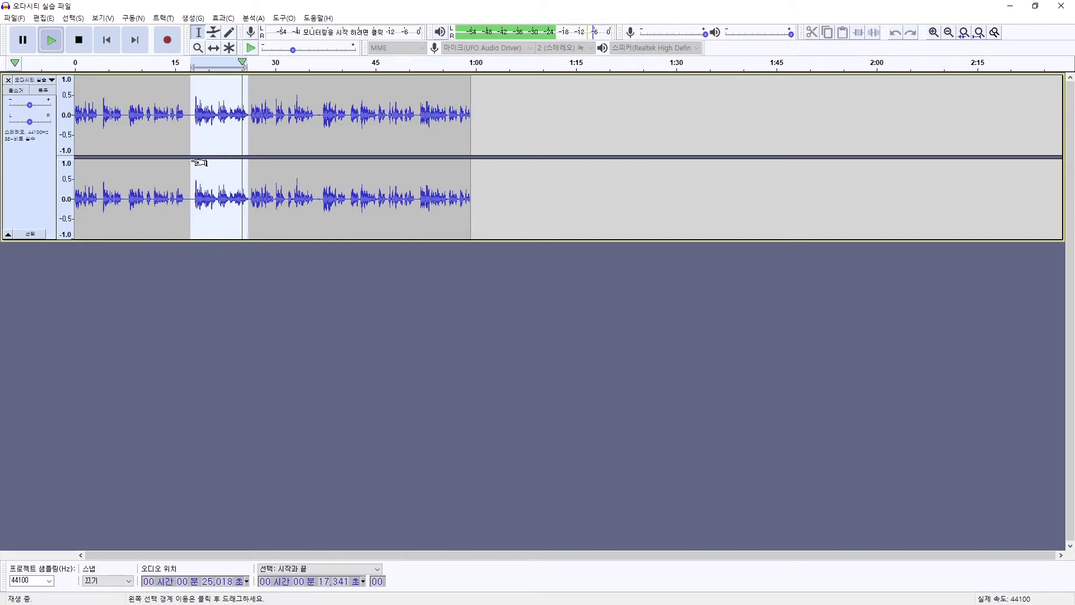
pyautogui.press('space')
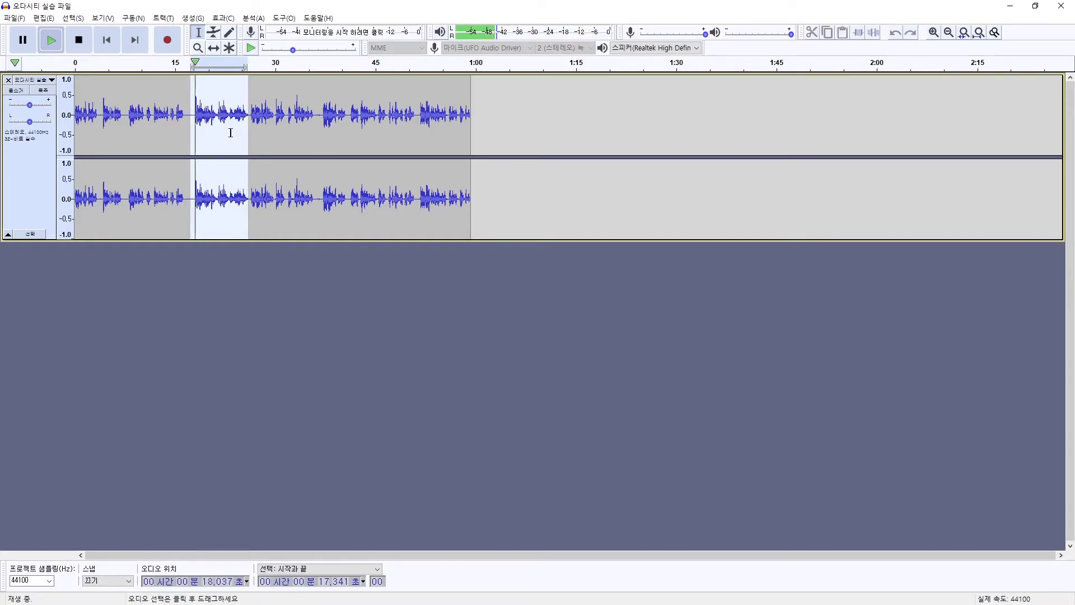
pyautogui.press('space')
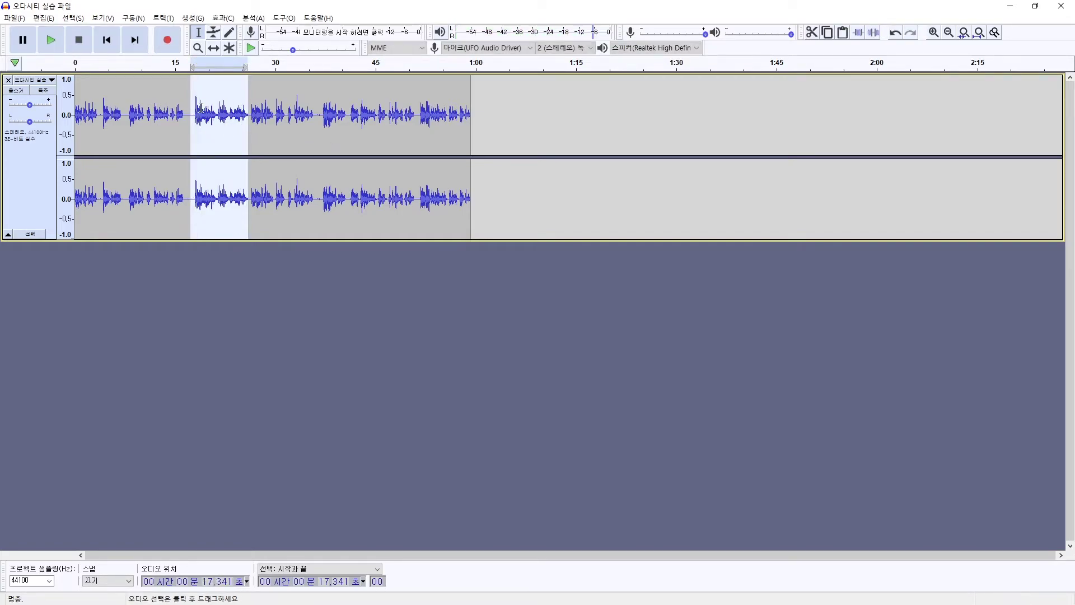
pyautogui.click(224, 18)
pyautogui.click(289, 225)
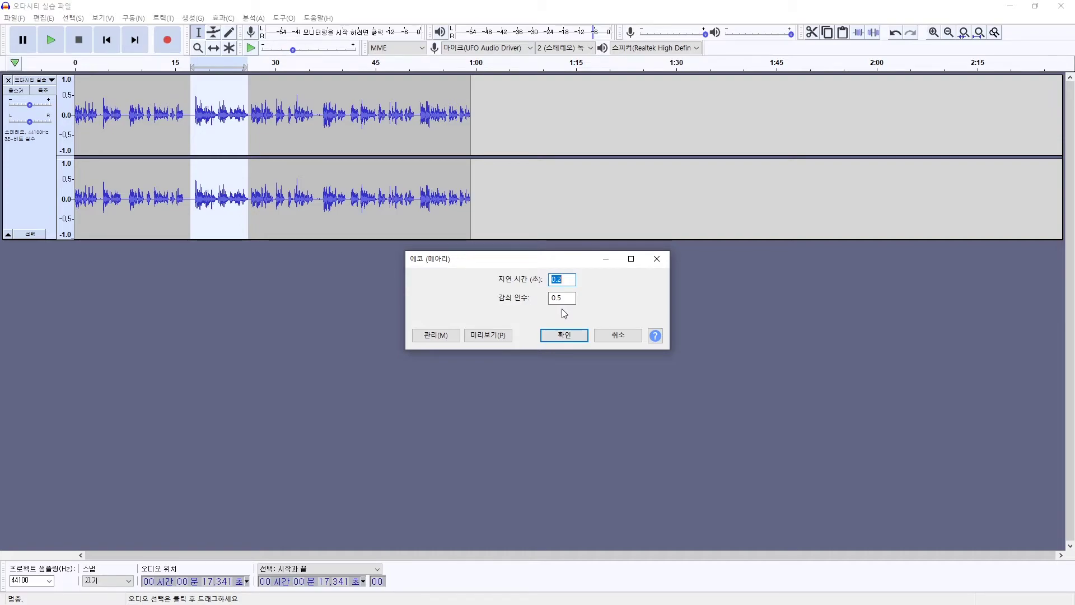
pyautogui.click(614, 337)
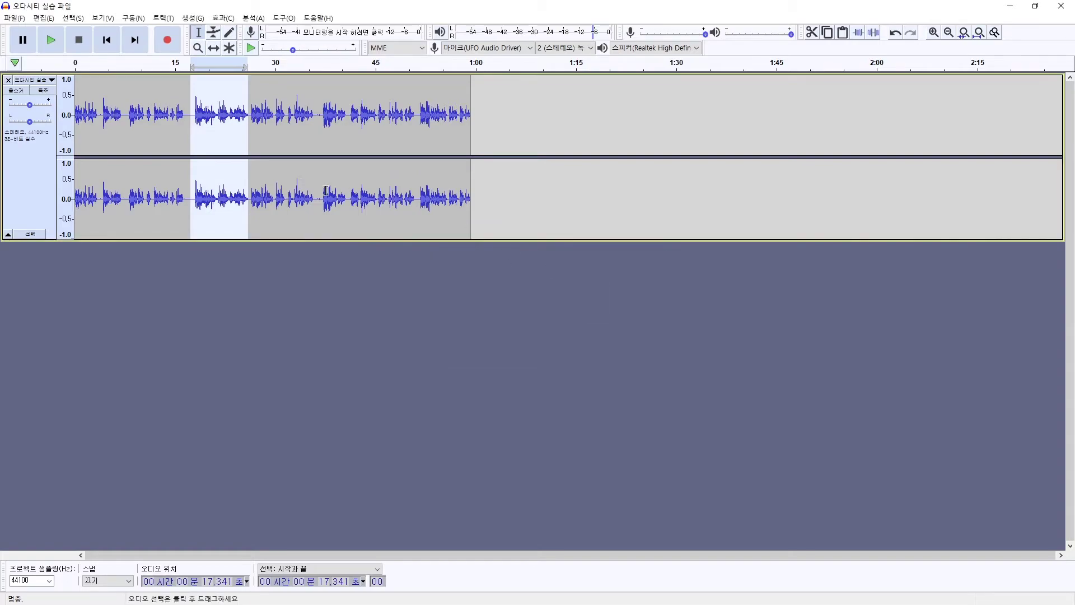
# Clear the selection and play the track from about 16.8 seconds, just before the section with the echo.
pyautogui.click(264, 181)
pyautogui.click(188, 124)
pyautogui.press('space')
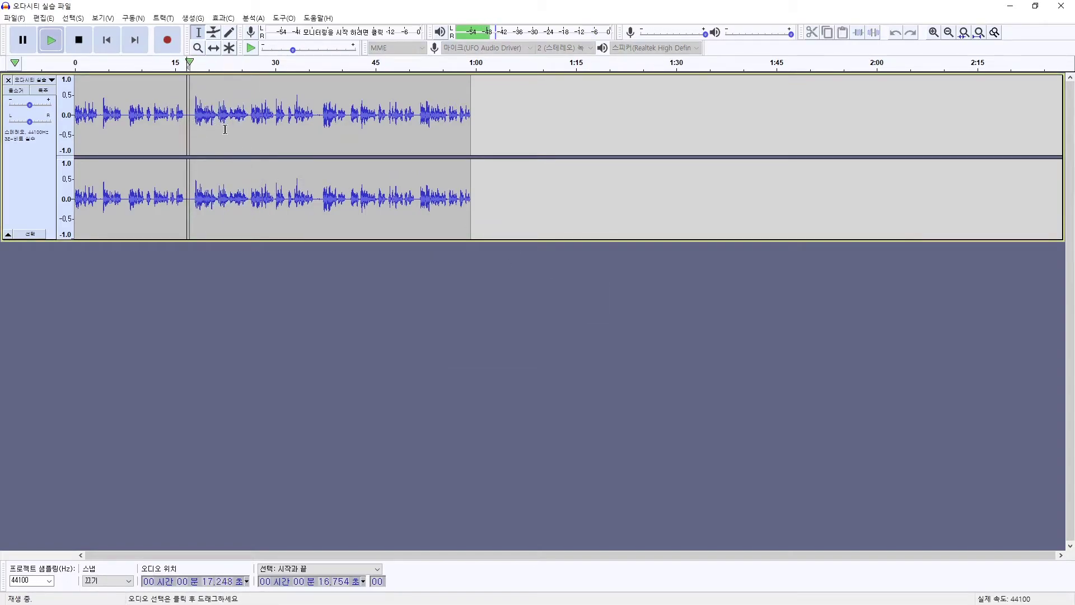
pyautogui.press('space')
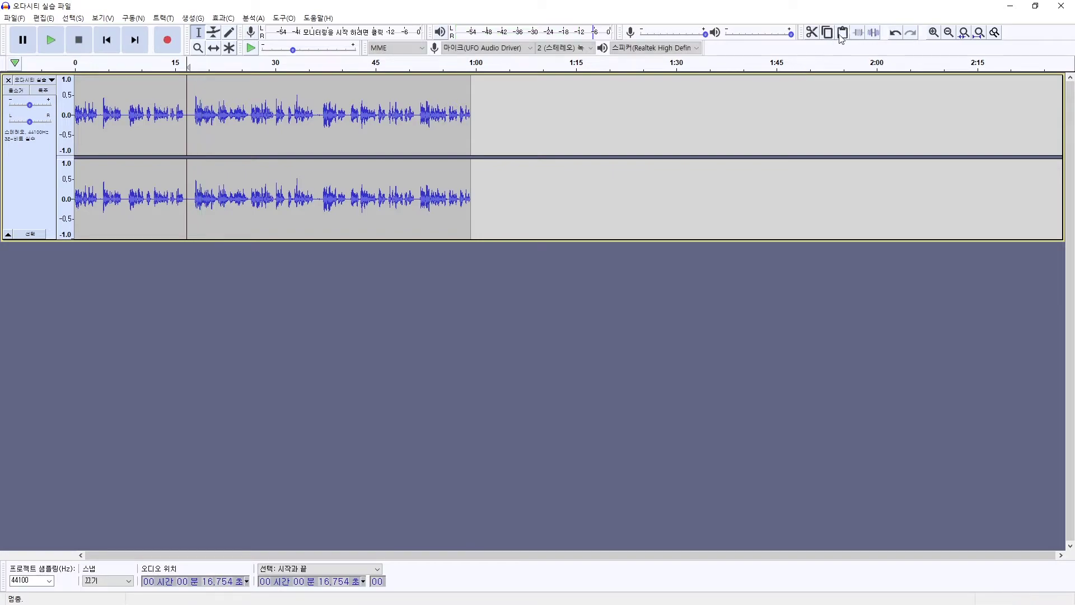
# Undo the echo and play the track from about 18.7 seconds to hear the section without it.
pyautogui.hotkey('ctrl', 'z')
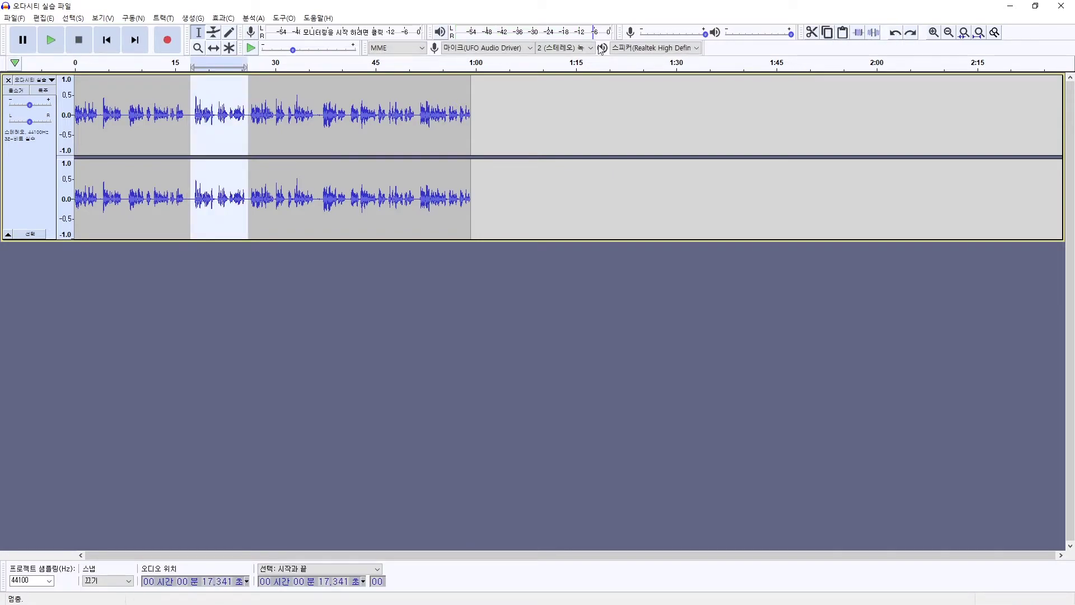
pyautogui.click(200, 119)
pyautogui.press('space')
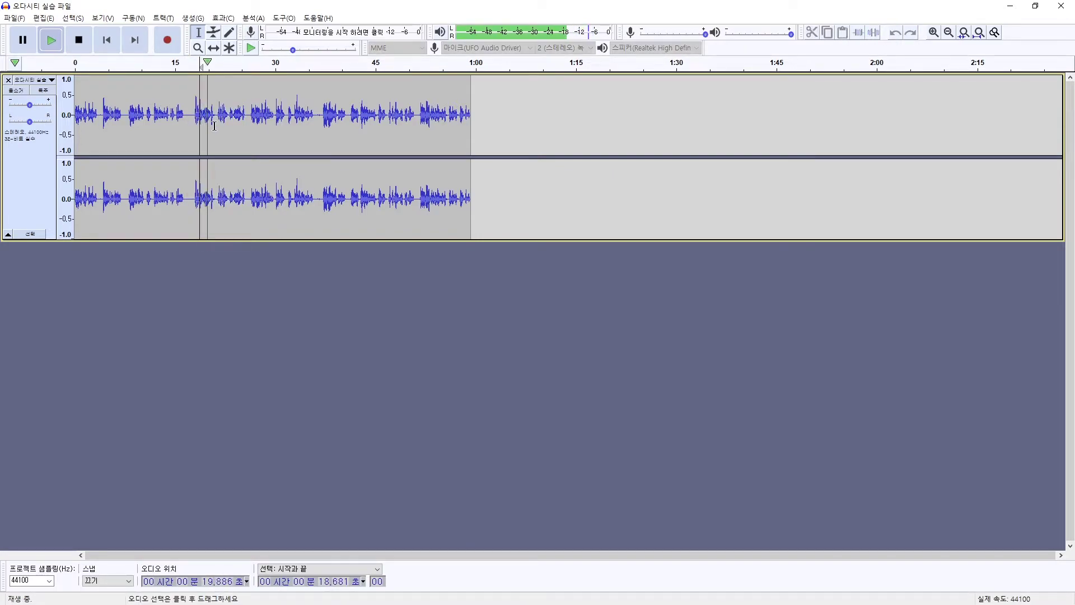
pyautogui.press('space')
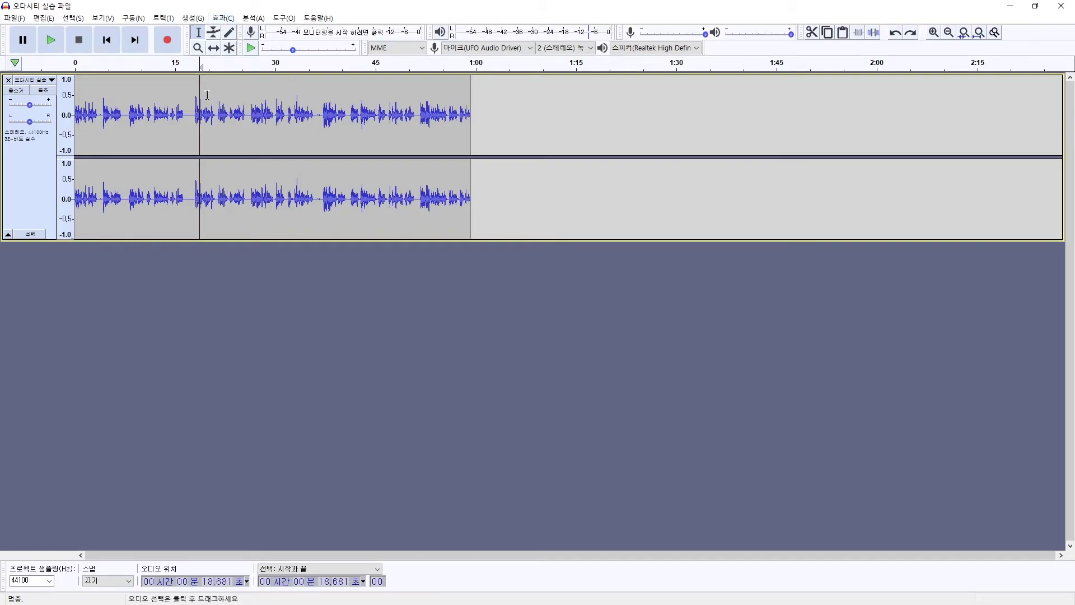
pyautogui.moveTo(191, 118); pyautogui.dragTo(249, 129)
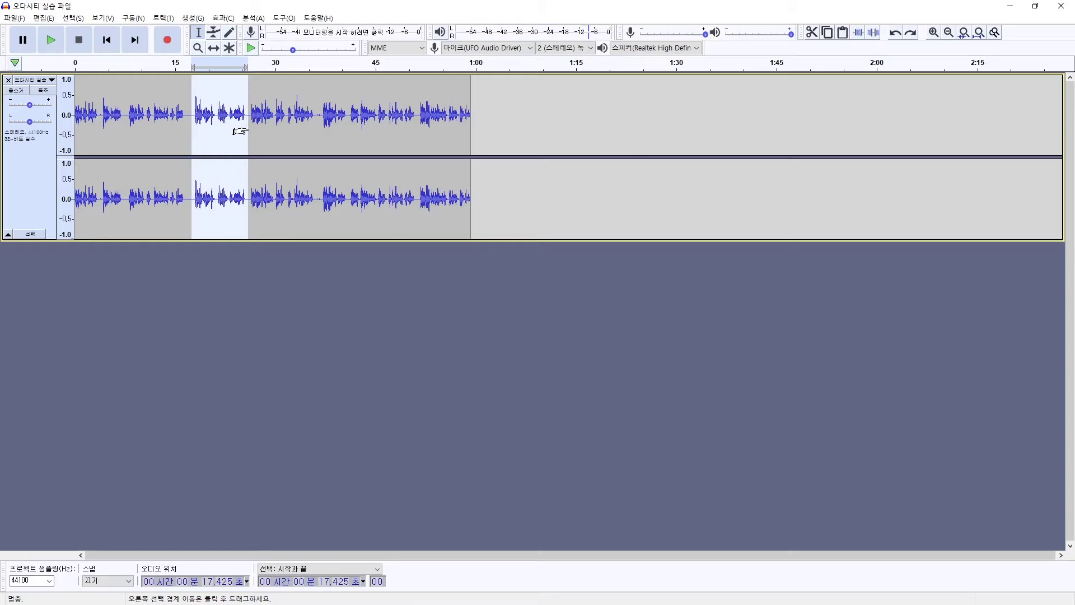
pyautogui.click(220, 18)
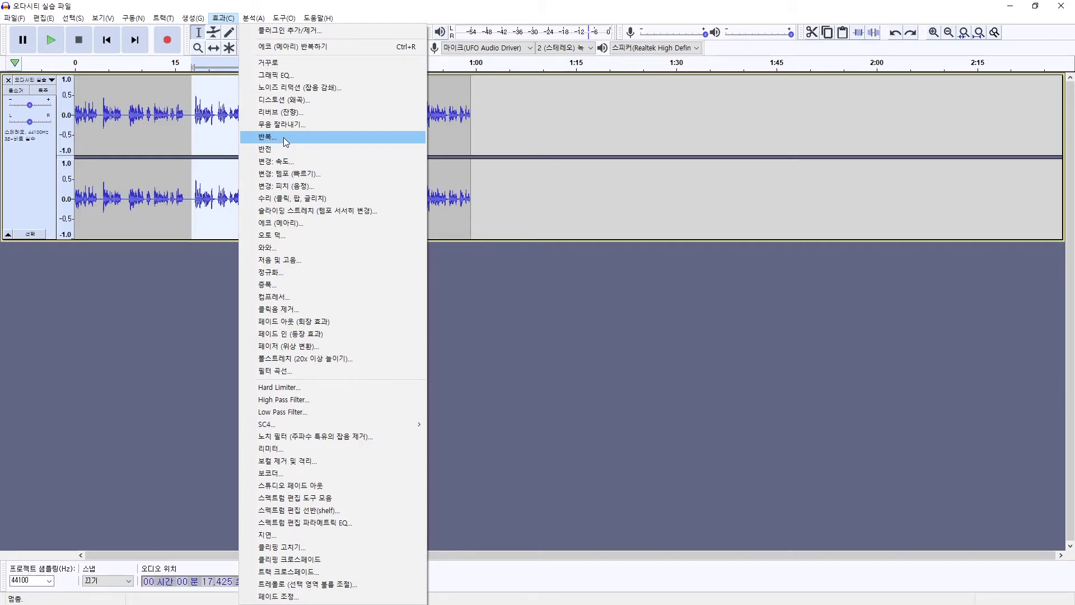
pyautogui.click(494, 112)
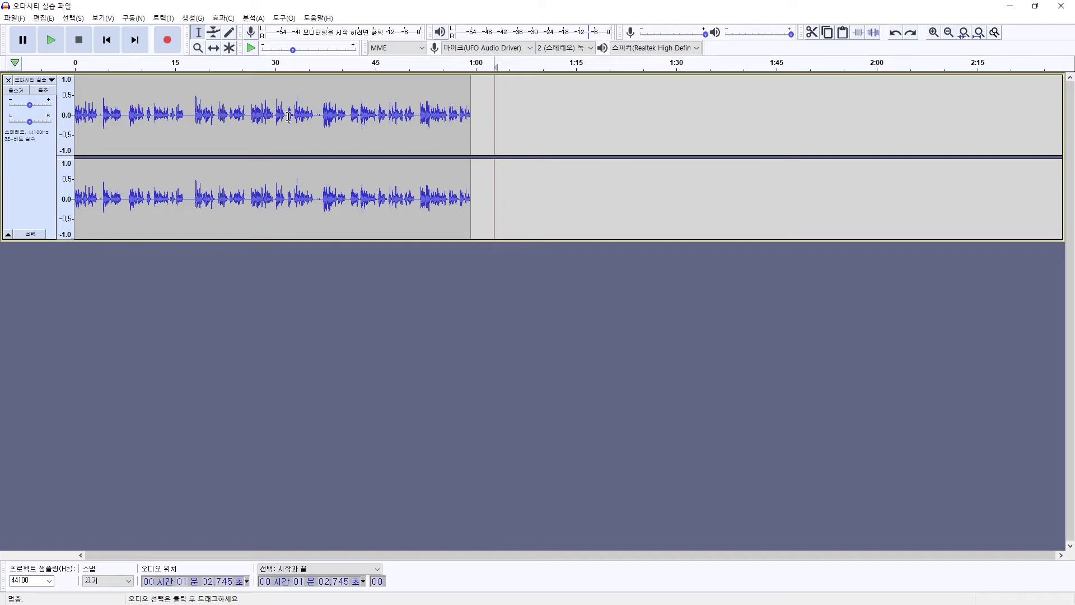
# Play the track from about 8.2 seconds with the waveform enlarged to show the start of the recording.
pyautogui.click(385, 131)
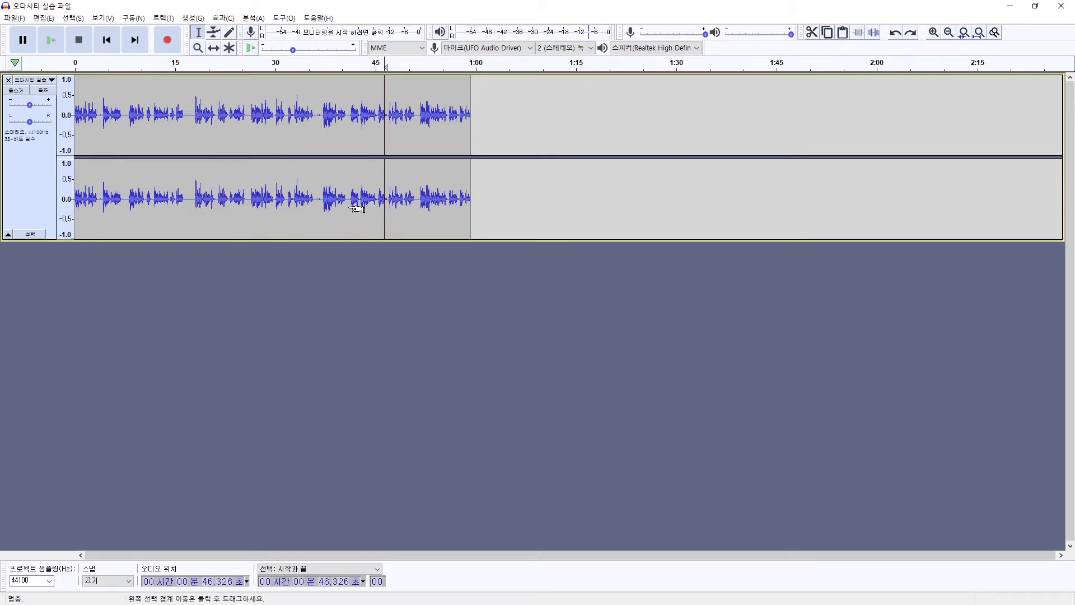
pyautogui.keyDown('ctrl'); pyautogui.scroll(2, 357, 204); pyautogui.keyUp('ctrl')
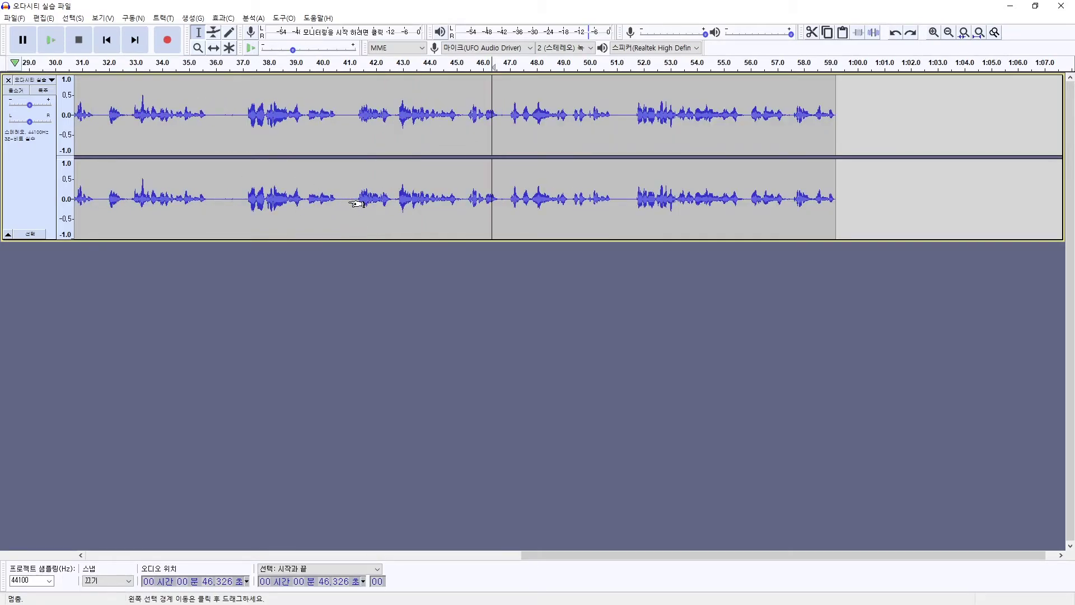
pyautogui.moveTo(552, 557); pyautogui.dragTo(66, 554)
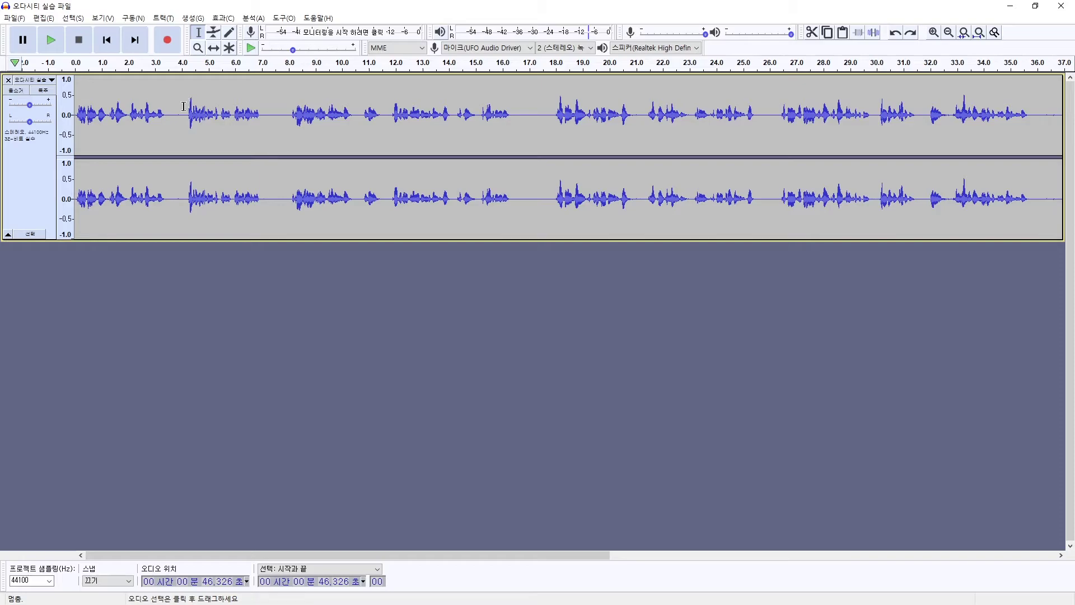
pyautogui.click(296, 115)
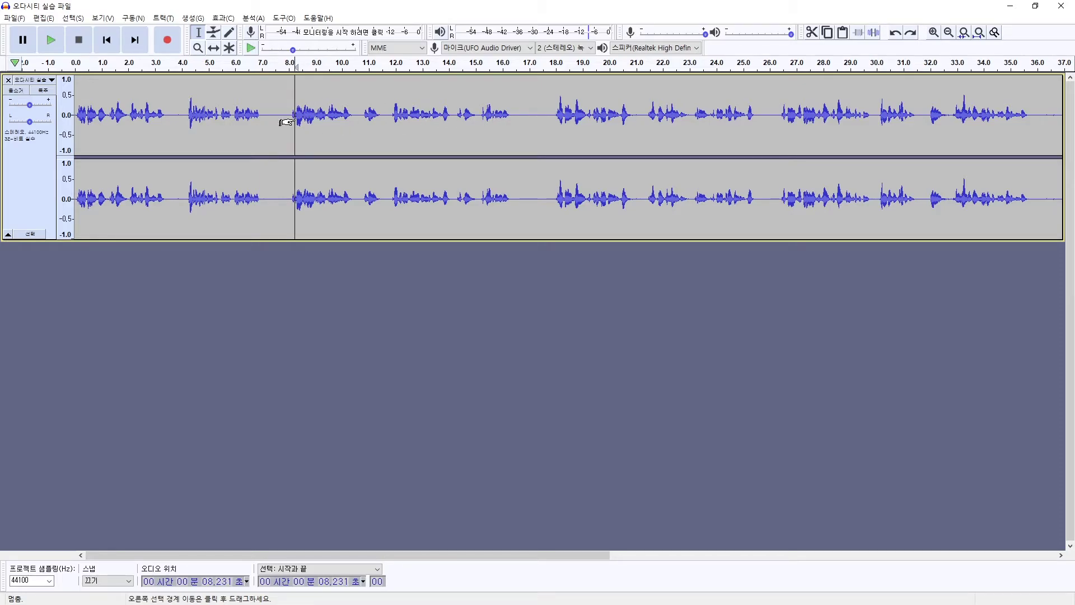
pyautogui.press('space')
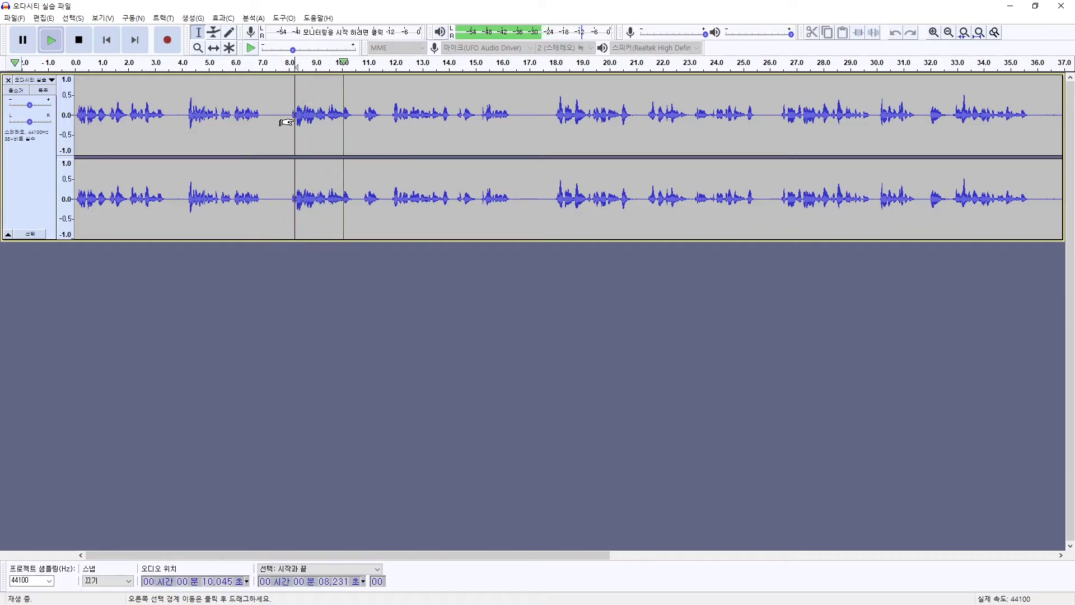
pyautogui.press('space')
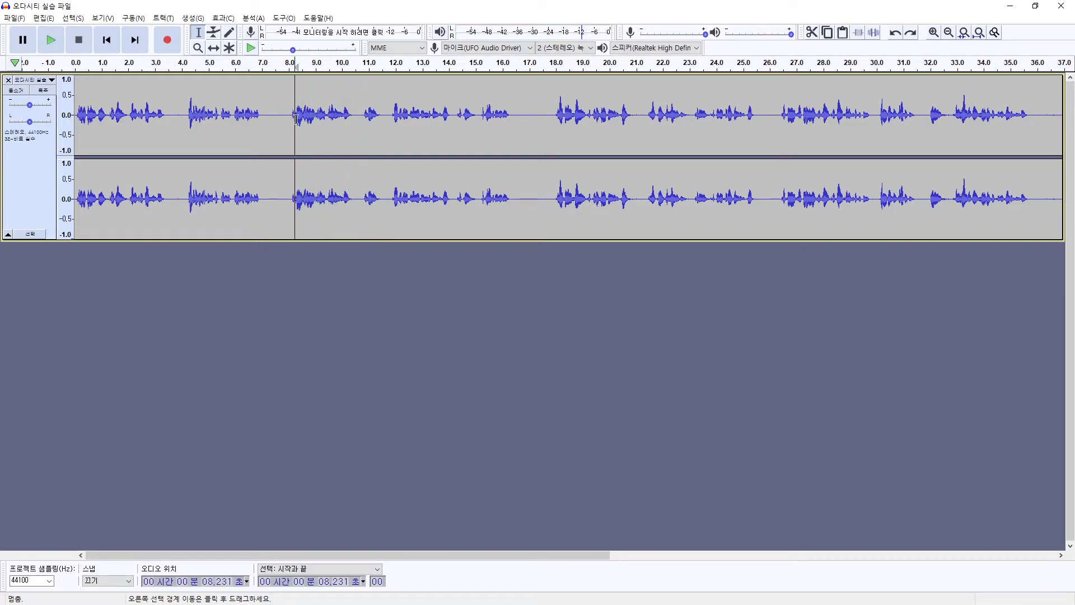
# Zoom repeatedly in and out of the early part of the waveform with the Zoom tool, ending enlarged at about 9.5 to 28 seconds.
pyautogui.click(215, 50)
pyautogui.click(199, 49)
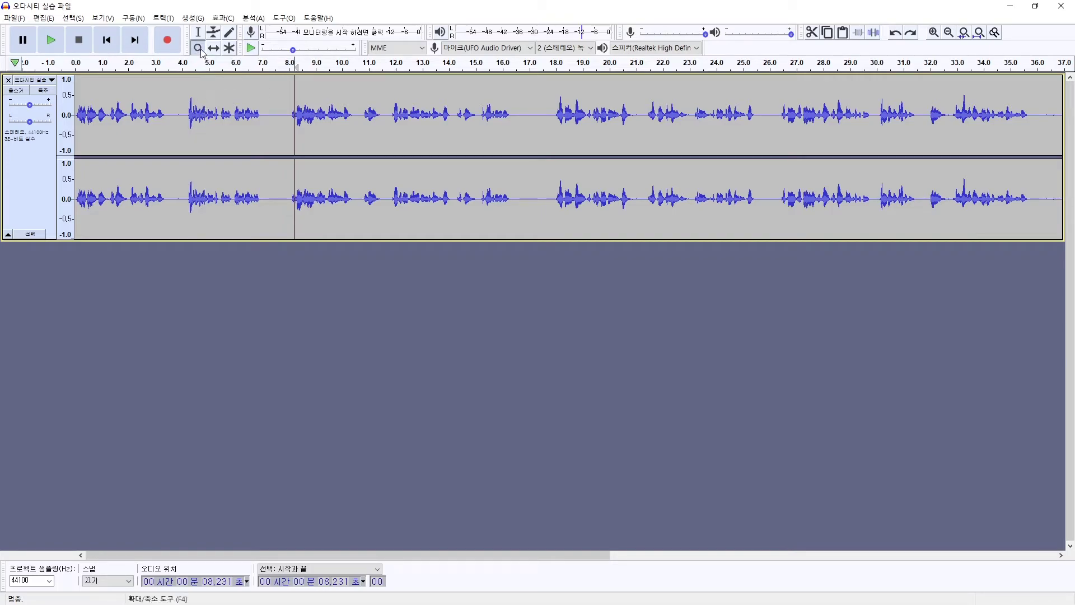
pyautogui.click(220, 111)
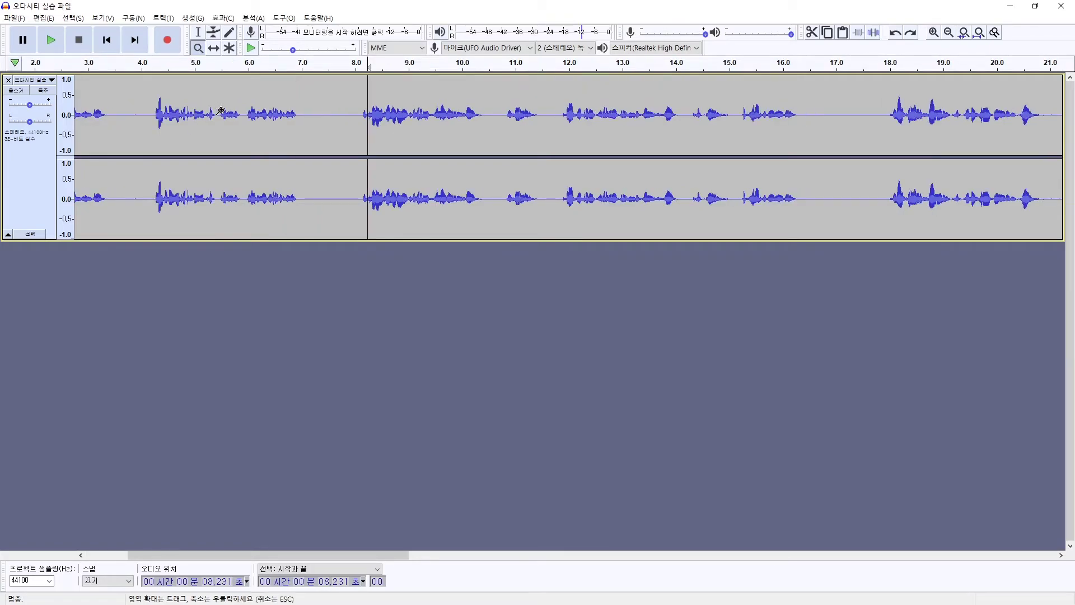
pyautogui.click(221, 110)
pyautogui.rightClick(220, 111)
pyautogui.rightClick(220, 111)
pyautogui.rightClick(220, 111)
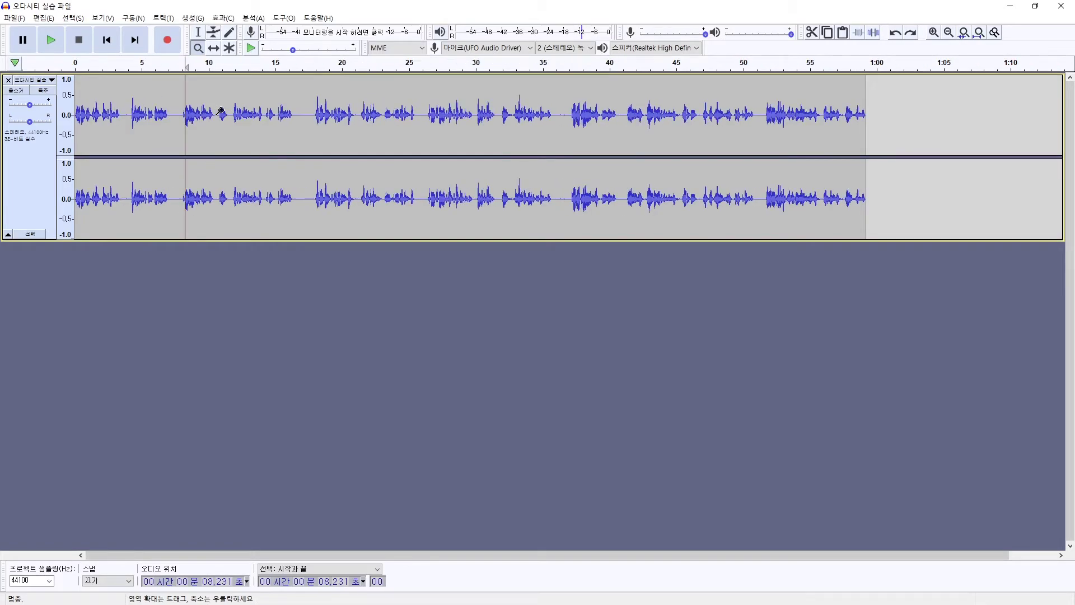
pyautogui.click(220, 111)
pyautogui.click(220, 111)
pyautogui.rightClick(220, 111)
pyautogui.rightClick(221, 111)
pyautogui.click(220, 111)
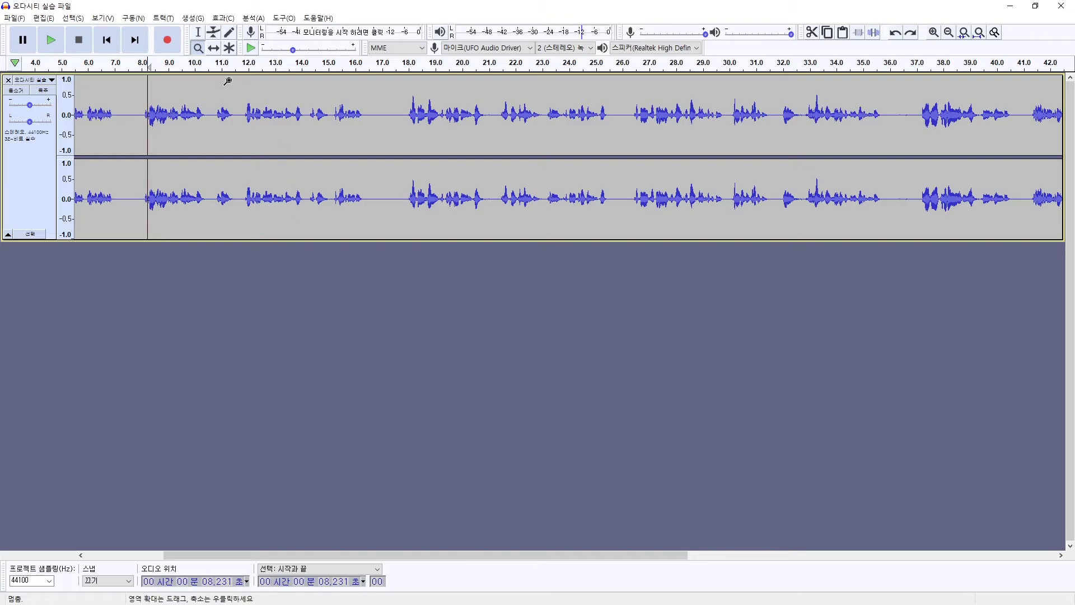
pyautogui.click(283, 110)
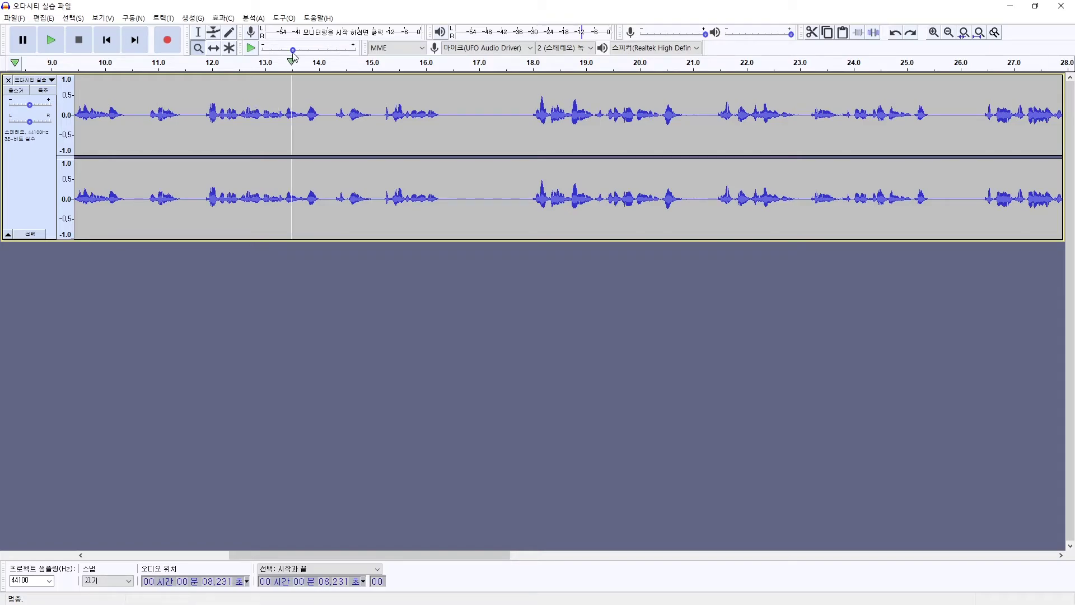
# Try selecting ranges between about 12 and 16 seconds with the Selection tool, and place the cursor at about 13 seconds.
pyautogui.click(199, 37)
pyautogui.moveTo(206, 107); pyautogui.dragTo(439, 114)
pyautogui.moveTo(290, 114); pyautogui.dragTo(347, 115)
pyautogui.click(265, 96)
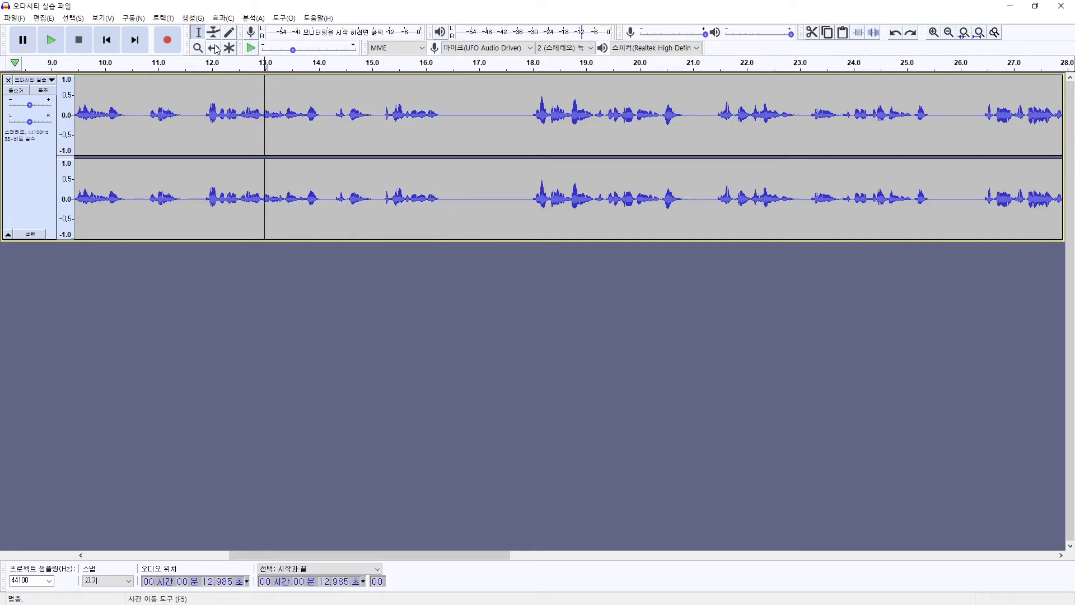
# Try selecting ranges between about 1.4 and 4.9 seconds with the Selection tool, and place the cursor at about 3.7 seconds.
pyautogui.moveTo(414, 555); pyautogui.dragTo(270, 555)
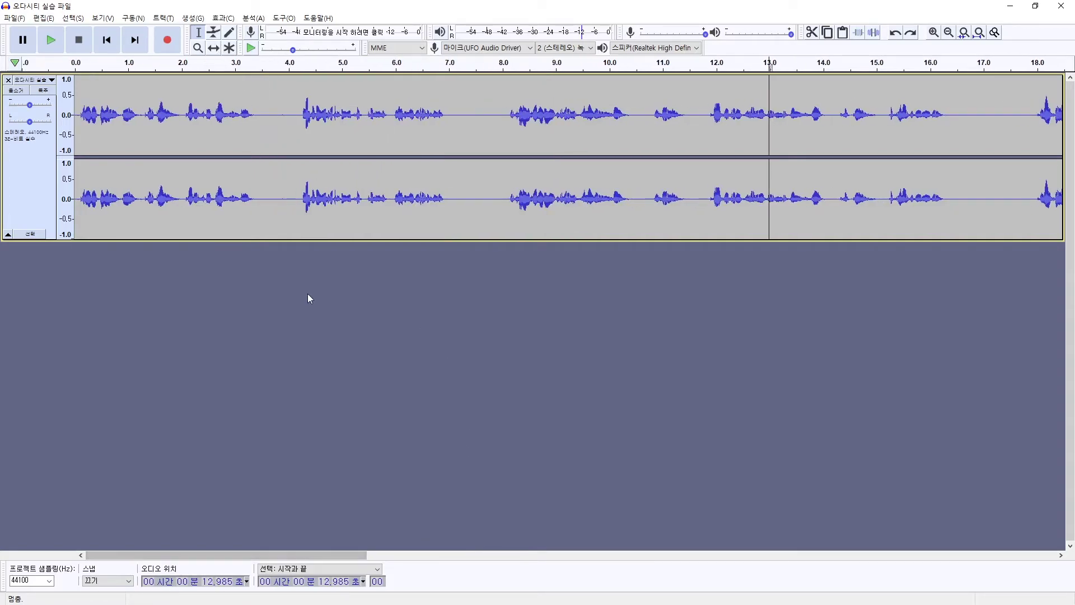
pyautogui.click(215, 49)
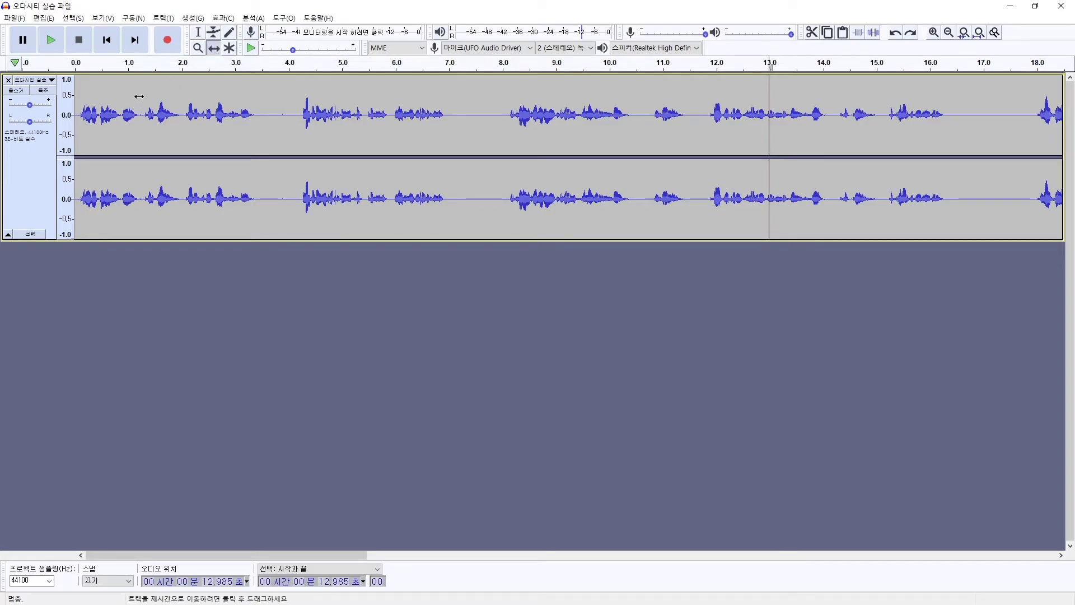
pyautogui.moveTo(139, 96)
pyautogui.mouseDown()
pyautogui.moveTo(388, 102)
pyautogui.moveTo(140, 102)
pyautogui.mouseUp()
pyautogui.click(198, 32)
pyautogui.moveTo(151, 108); pyautogui.dragTo(289, 107)
pyautogui.moveTo(196, 108); pyautogui.dragTo(335, 110)
pyautogui.moveTo(308, 112); pyautogui.dragTo(198, 117)
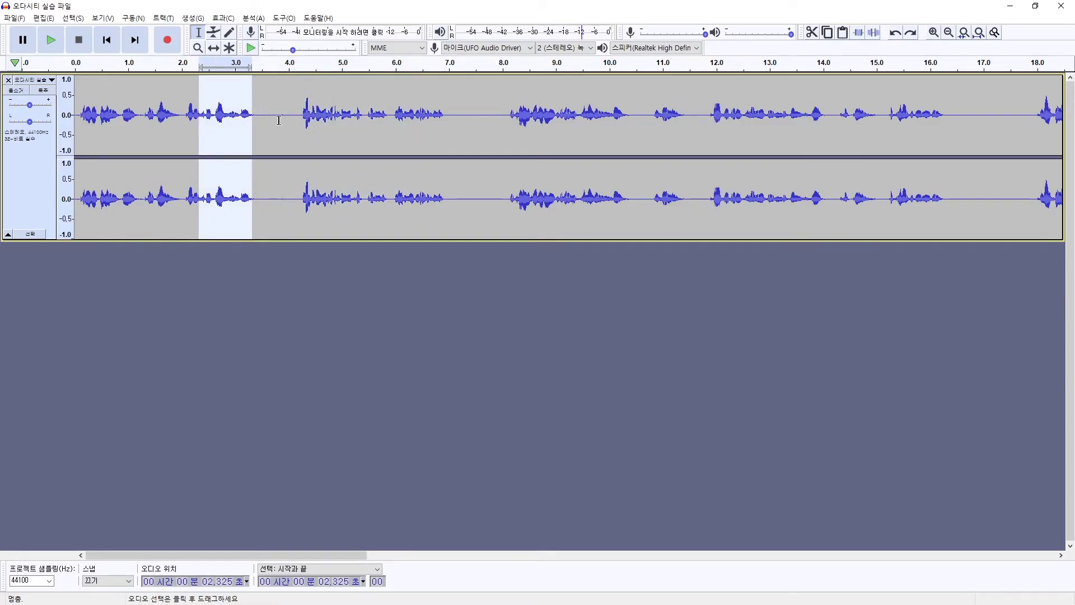
pyautogui.click(280, 117)
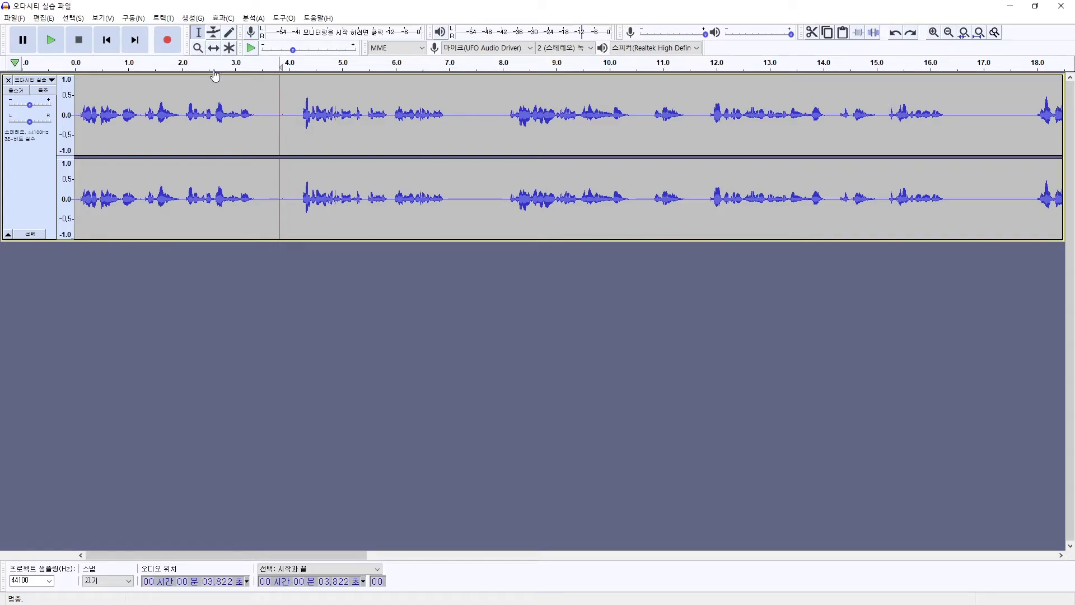
pyautogui.click(272, 119)
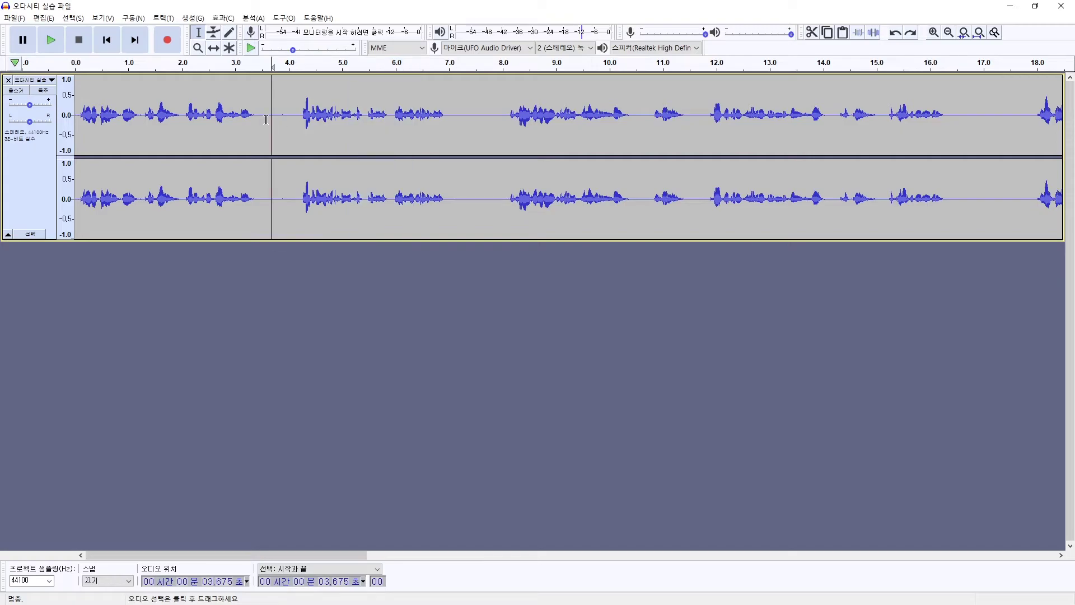
# Shift the audio clip to start at about 2.2 seconds, try selecting ranges in it, and place the cursor at about 3.6 seconds.
pyautogui.click(214, 49)
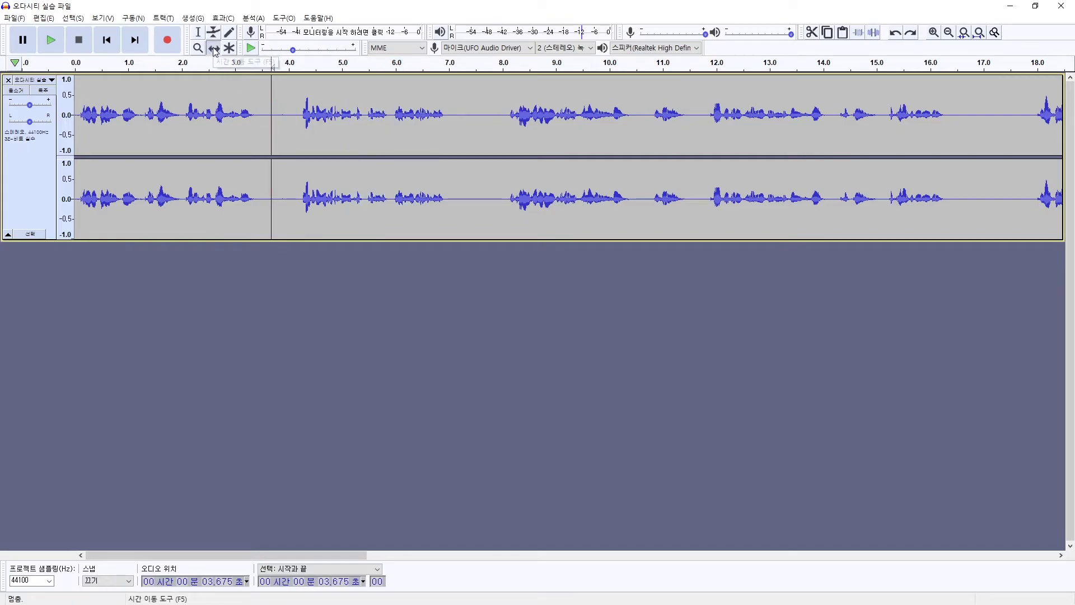
pyautogui.moveTo(158, 112); pyautogui.dragTo(341, 127)
pyautogui.click(199, 36)
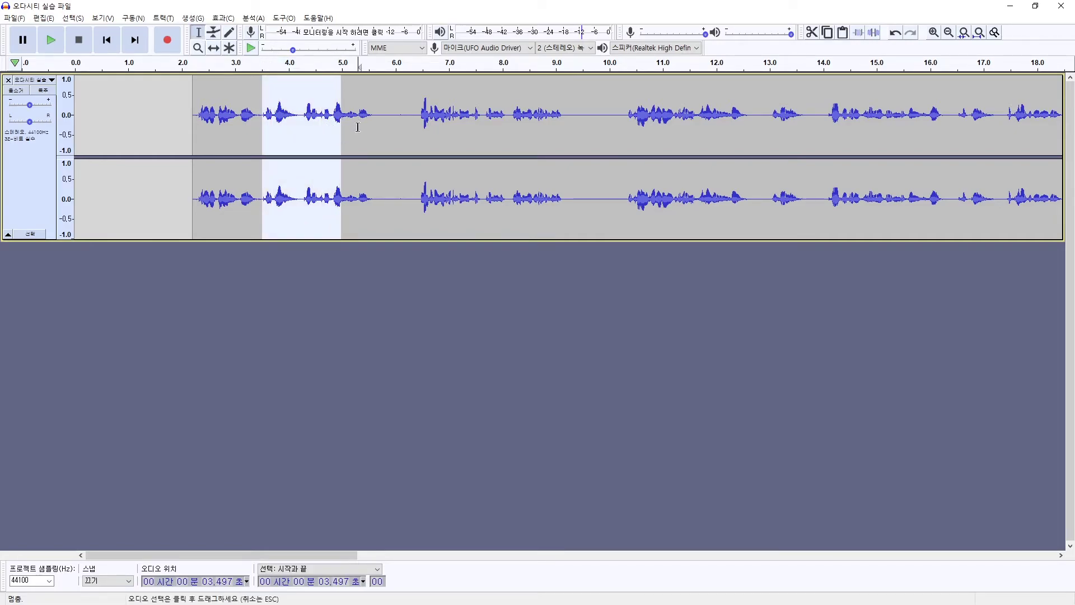
pyautogui.click(358, 127)
pyautogui.moveTo(274, 120); pyautogui.dragTo(157, 121)
pyautogui.click(236, 117)
pyautogui.moveTo(240, 117)
pyautogui.mouseDown()
pyautogui.moveTo(144, 118)
pyautogui.moveTo(241, 112)
pyautogui.mouseUp()
pyautogui.click(266, 94)
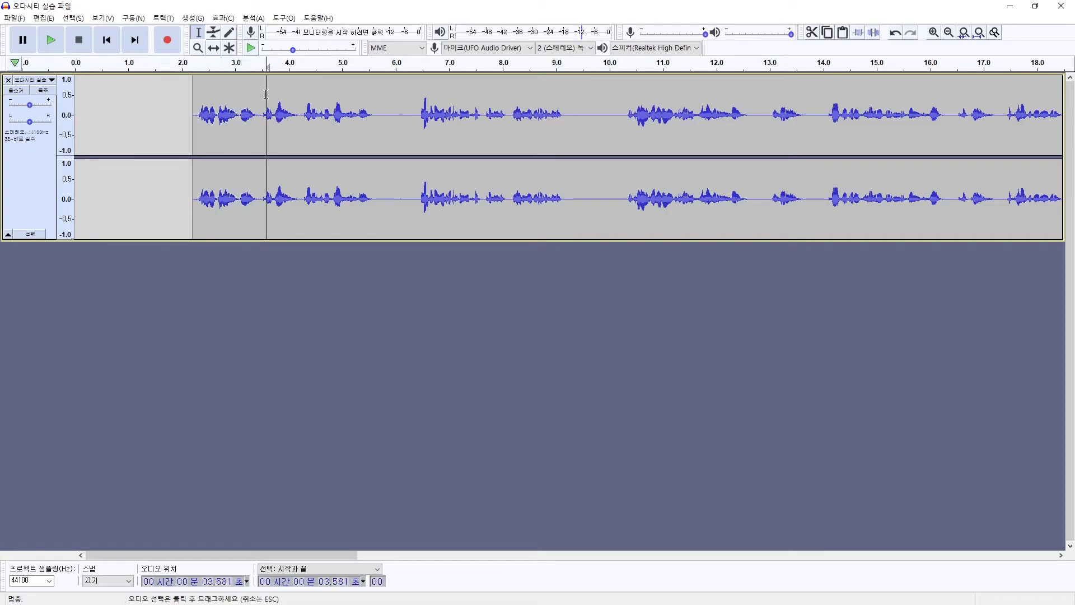
# Shift the audio clip back to start at 0 seconds with the Time Shift tool.
pyautogui.click(213, 48)
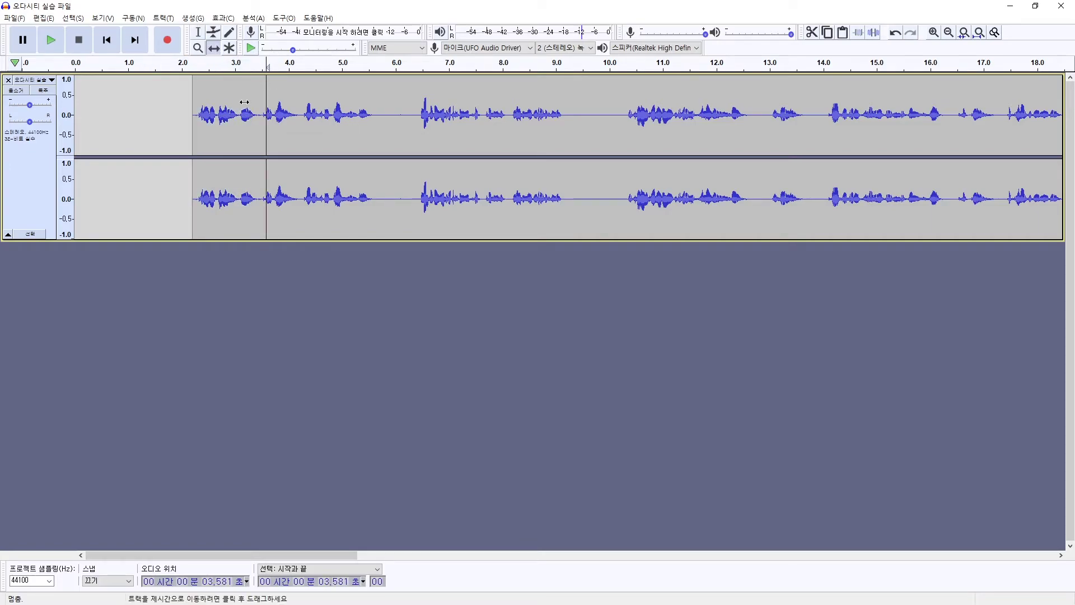
pyautogui.moveTo(247, 88); pyautogui.dragTo(140, 89)
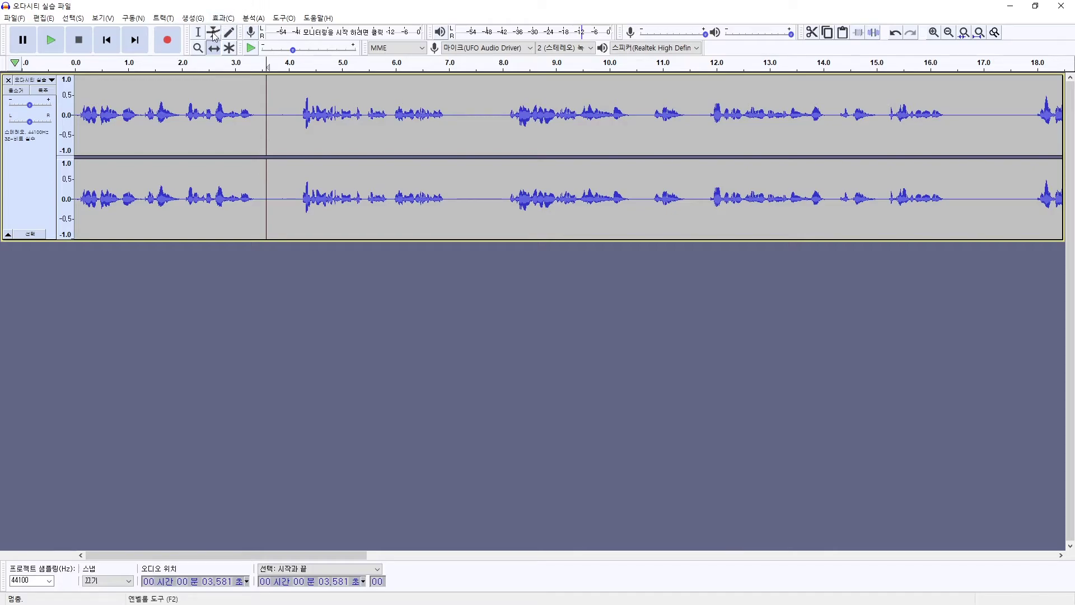
pyautogui.click(214, 48)
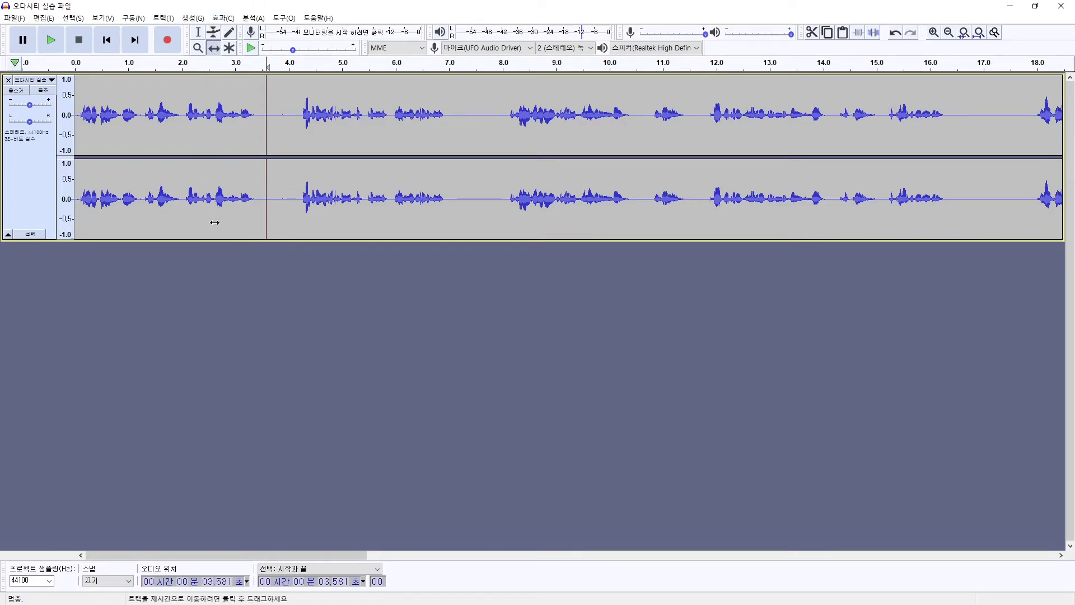
# Lower the track's volume to about half between about 1.9 and 3.1 seconds with Envelope tool points, restoring full level at the end.
pyautogui.click(214, 34)
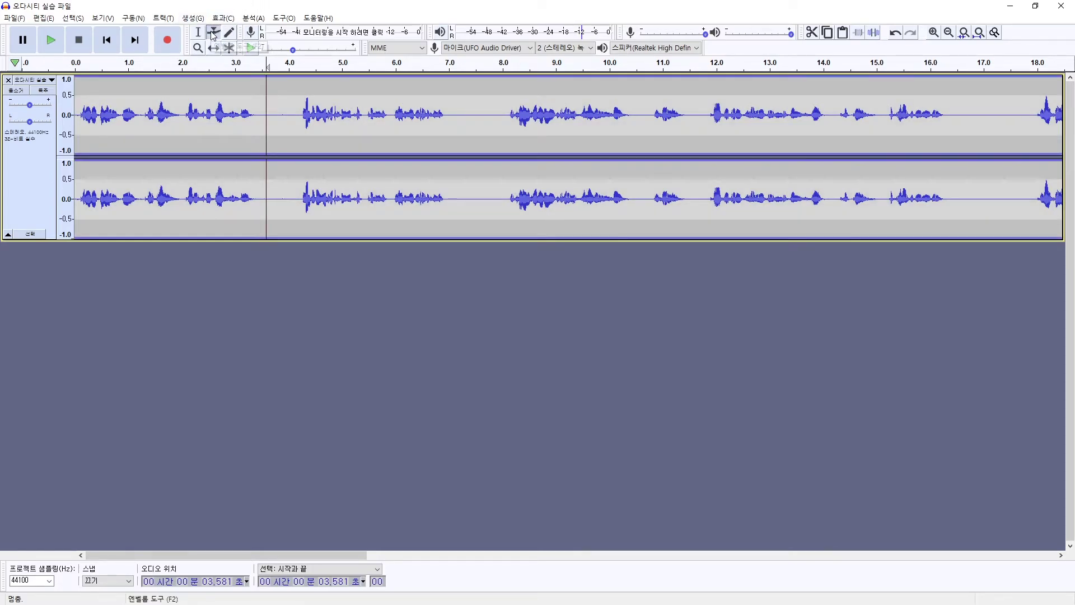
pyautogui.click(198, 33)
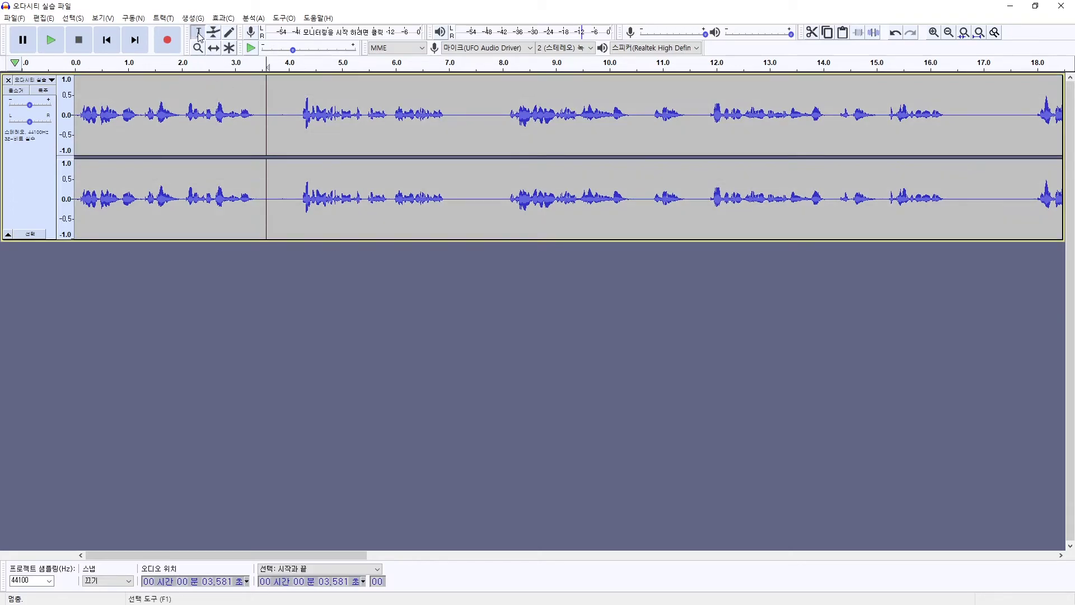
pyautogui.click(214, 34)
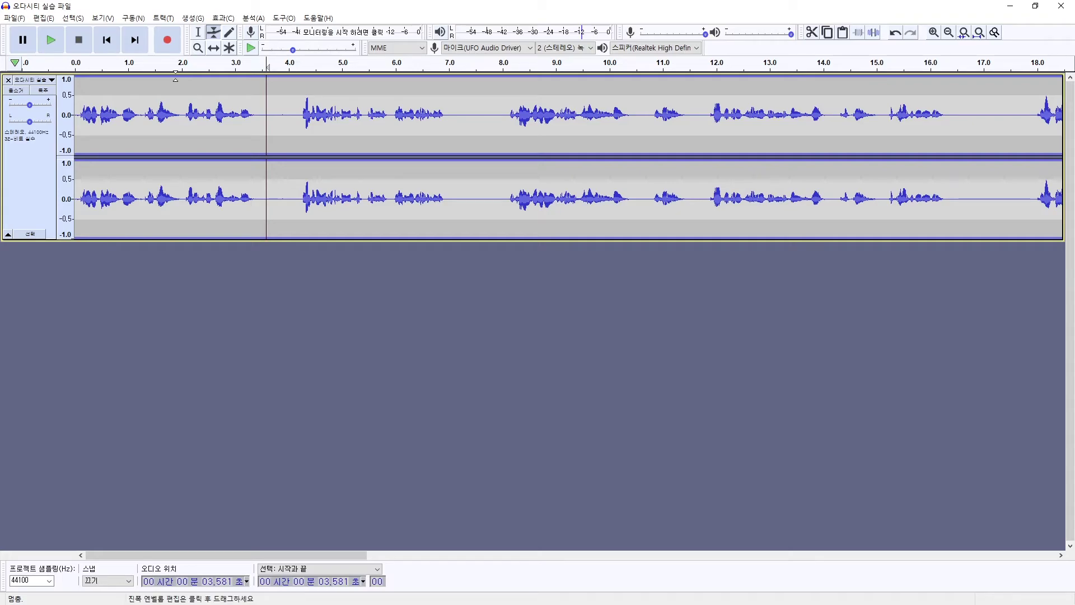
pyautogui.click(175, 79)
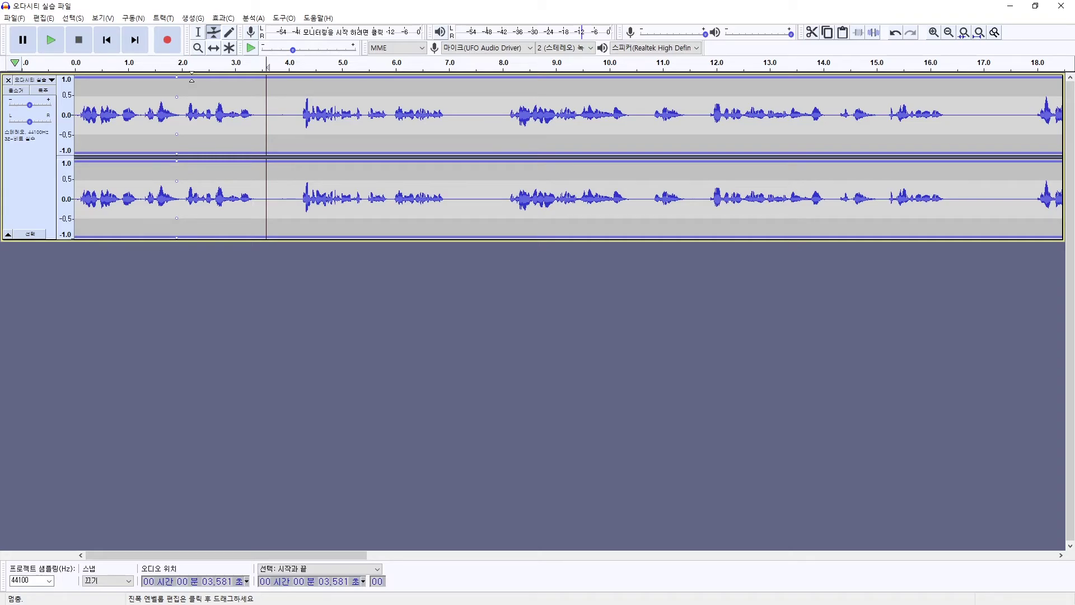
pyautogui.moveTo(192, 78); pyautogui.dragTo(201, 95)
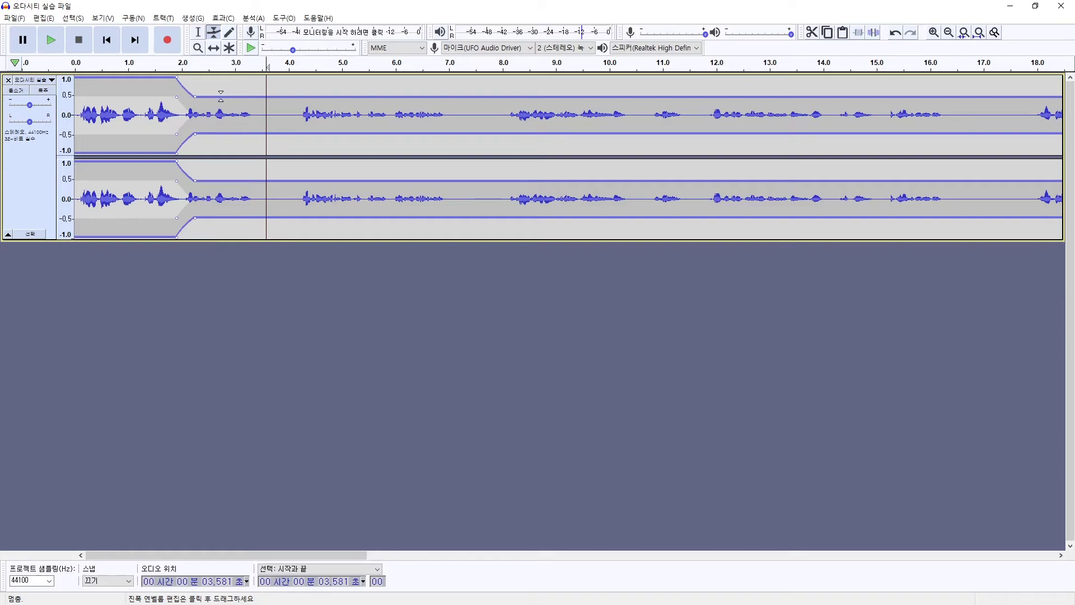
pyautogui.moveTo(220, 96); pyautogui.dragTo(241, 66)
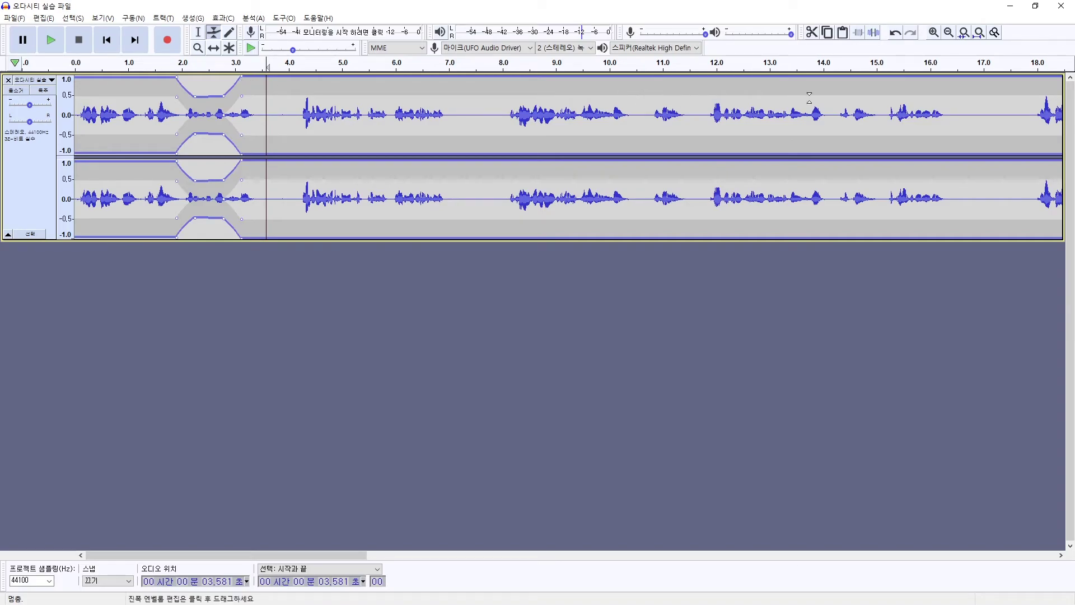
# Undo the envelope volume changes made around 2 to 3 seconds.
pyautogui.click(895, 33)
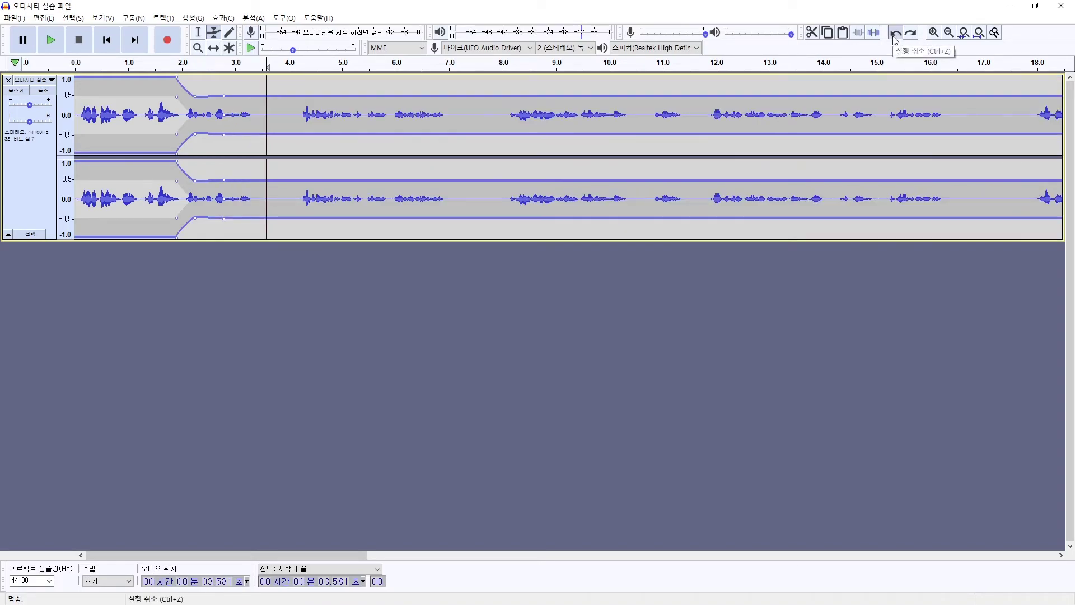
pyautogui.click(894, 35)
pyautogui.click(894, 36)
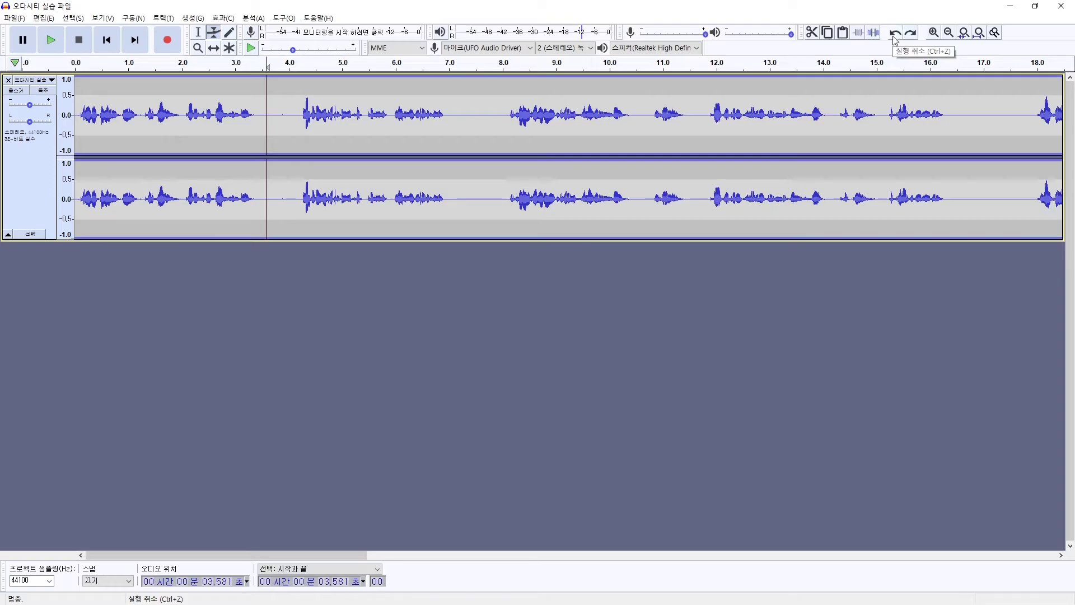
# Add Envelope tool points that dip the track's volume between about 1.5 and 4.3 seconds and return it to full level.
pyautogui.click(199, 33)
pyautogui.click(214, 34)
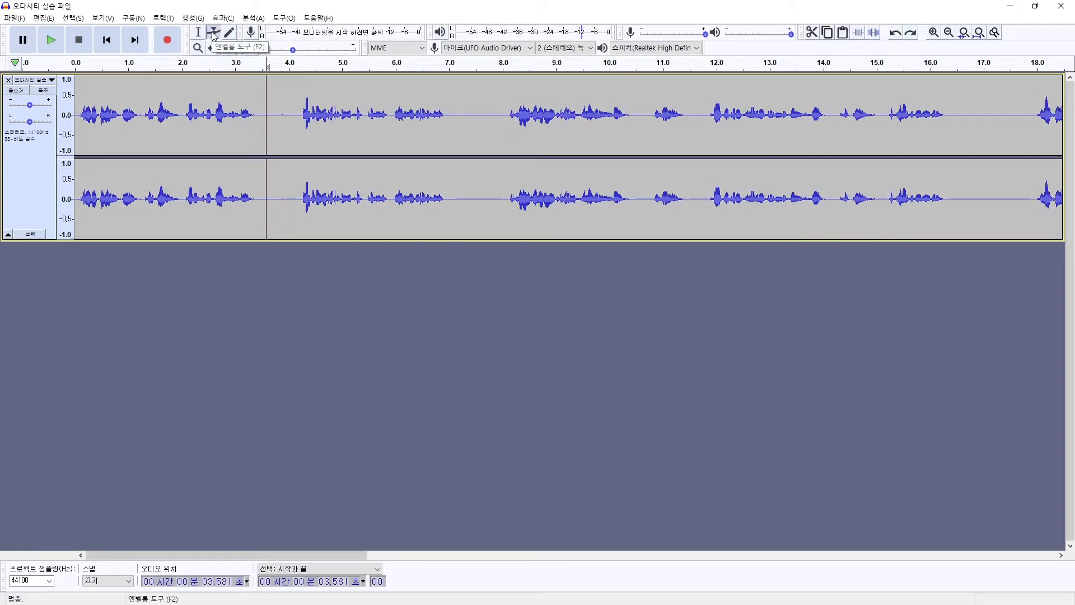
pyautogui.click(156, 79)
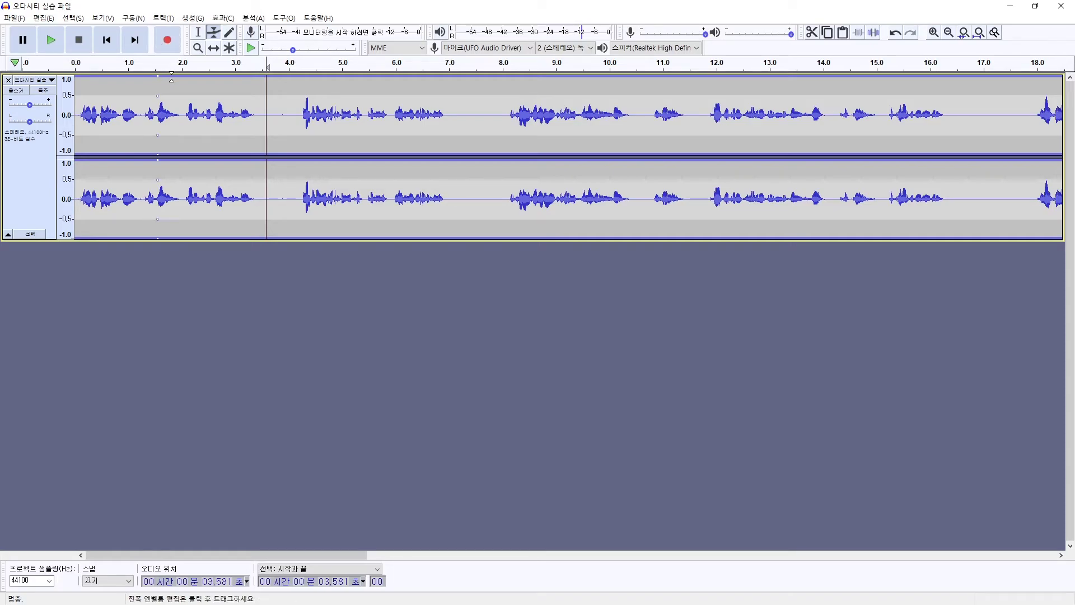
pyautogui.moveTo(171, 80); pyautogui.dragTo(179, 97)
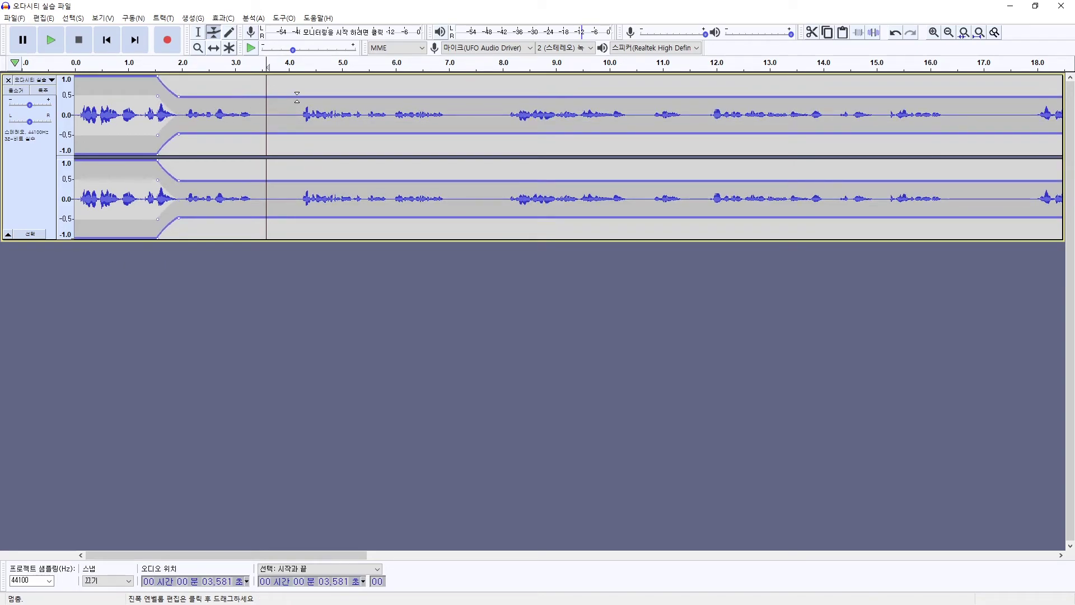
pyautogui.moveTo(302, 97); pyautogui.dragTo(279, 102)
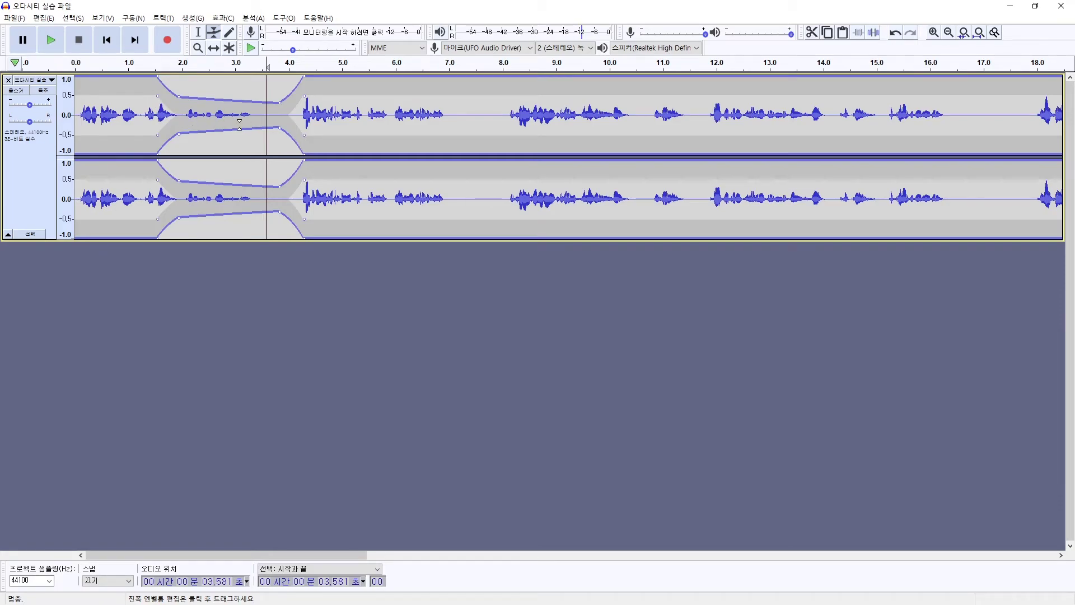
# Play the track from about 1.2 seconds to hear the lowered section, and stop after it.
pyautogui.click(200, 34)
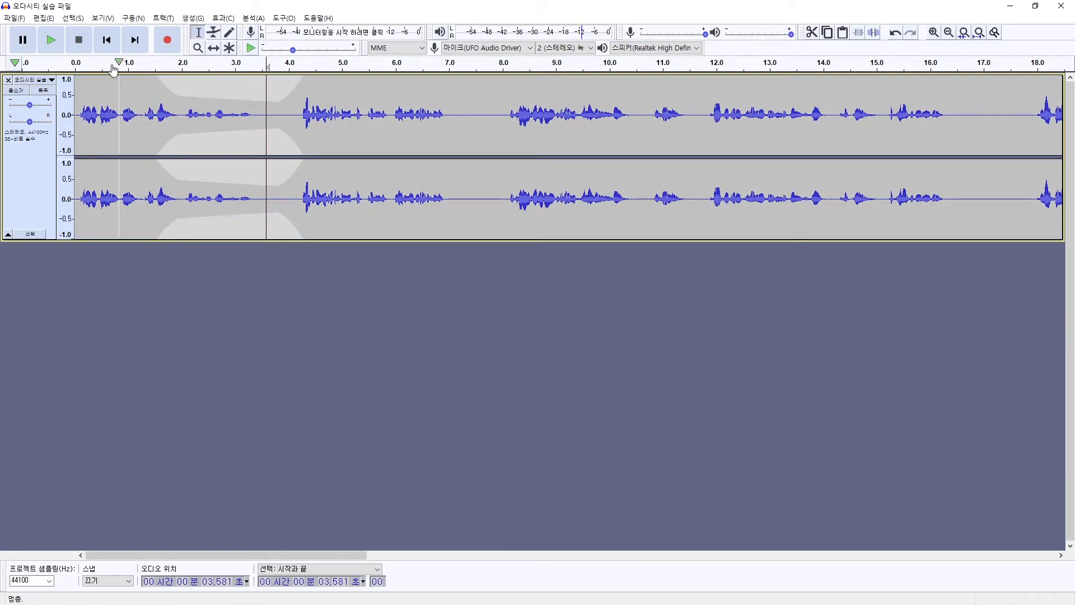
pyautogui.click(140, 114)
pyautogui.press('space')
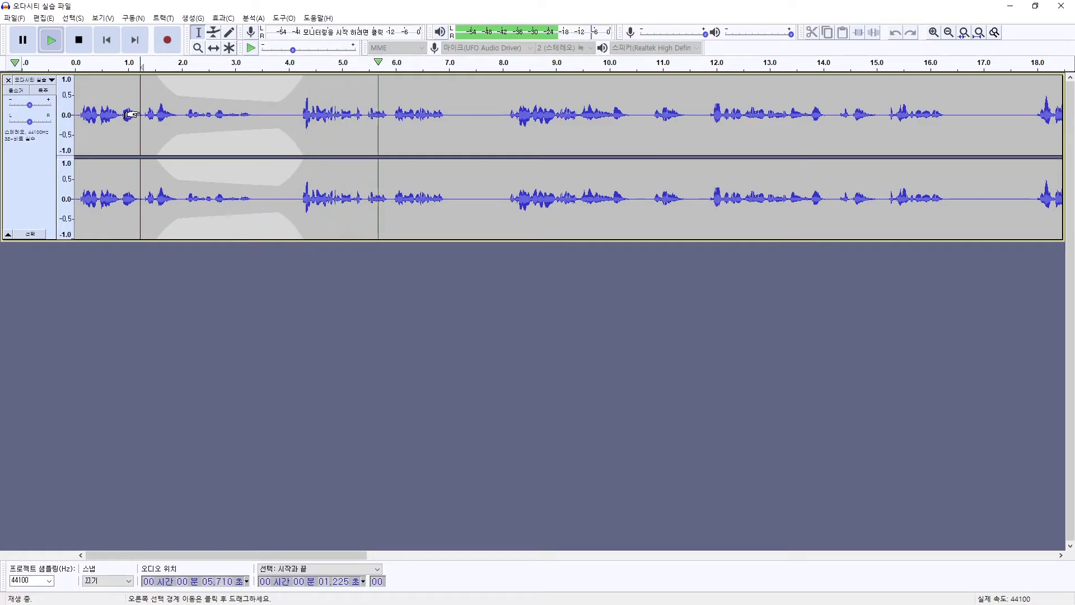
pyautogui.press('space')
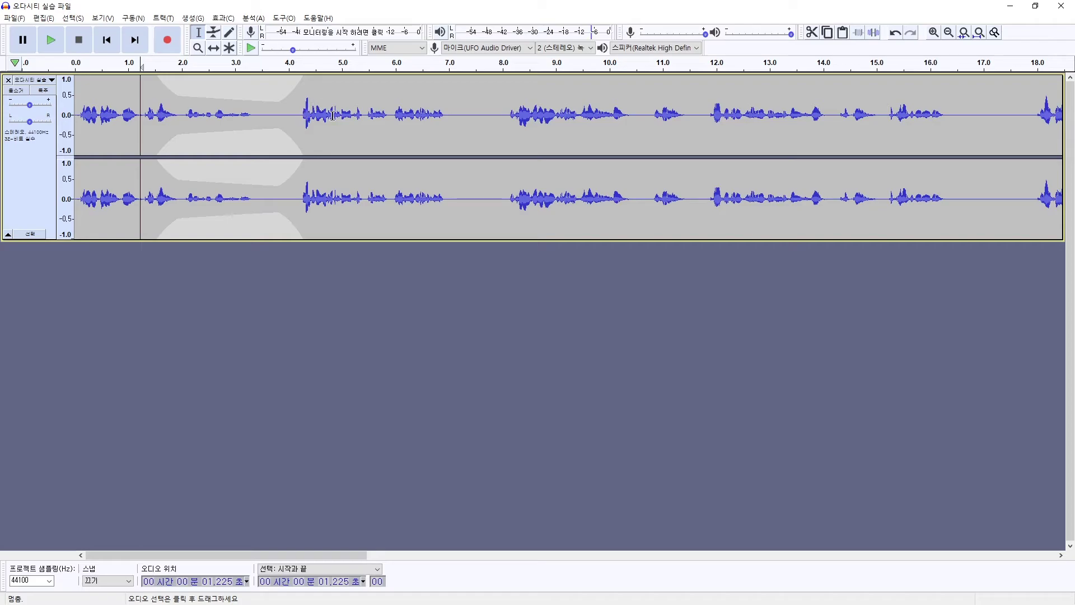
# Play the track from about 8.1 seconds to hear the section without envelope changes, and stop playback.
pyautogui.click(508, 114)
pyautogui.press('space')
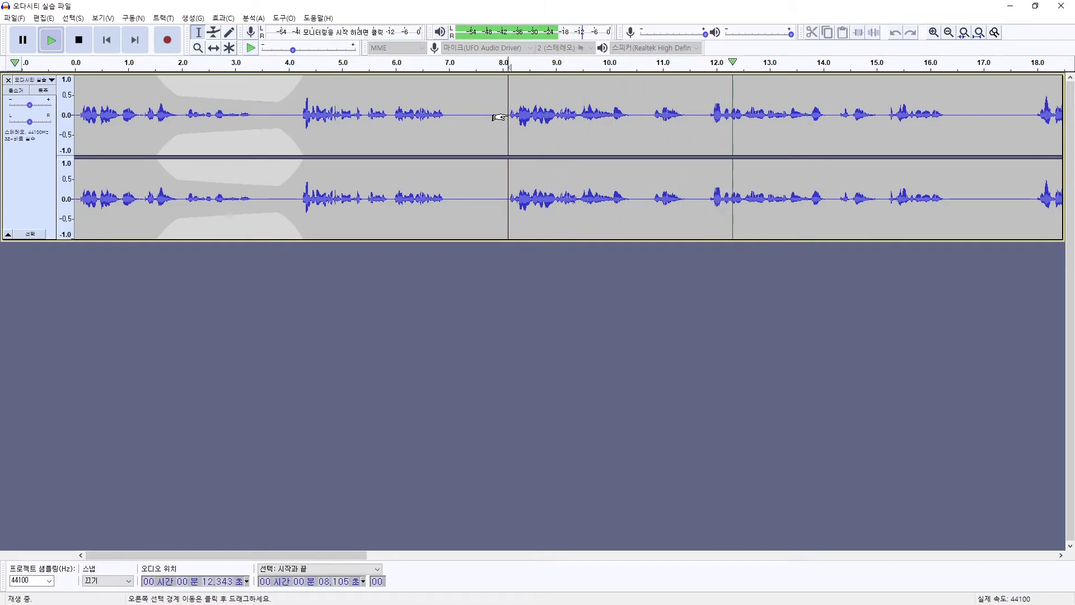
pyautogui.press('space')
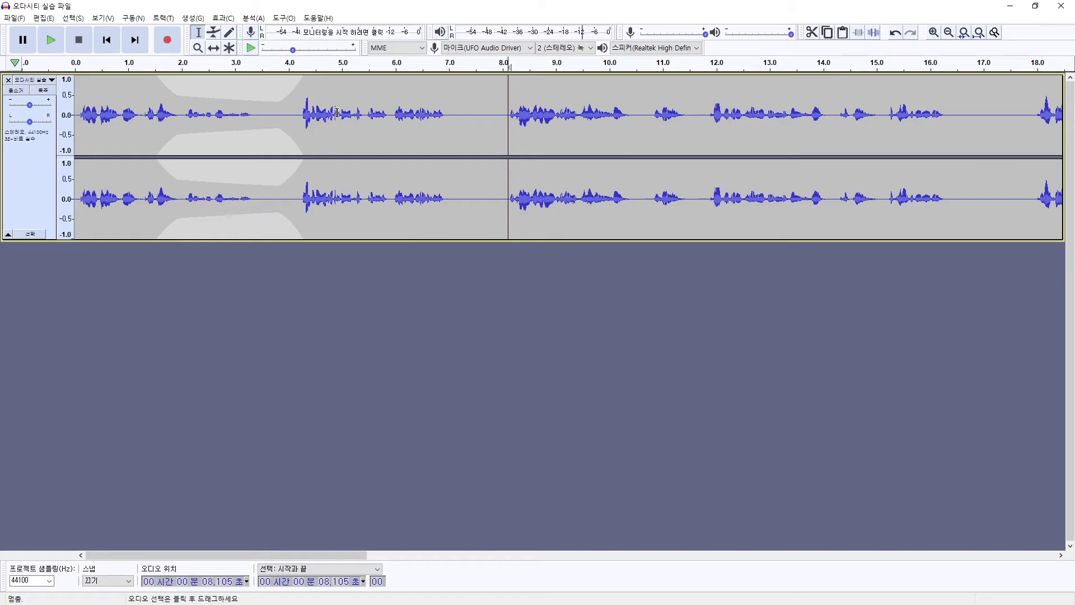
# Dip the track's volume between about 8.5 and 10.9 seconds with Envelope tool points, keeping full level on both sides.
pyautogui.click(215, 34)
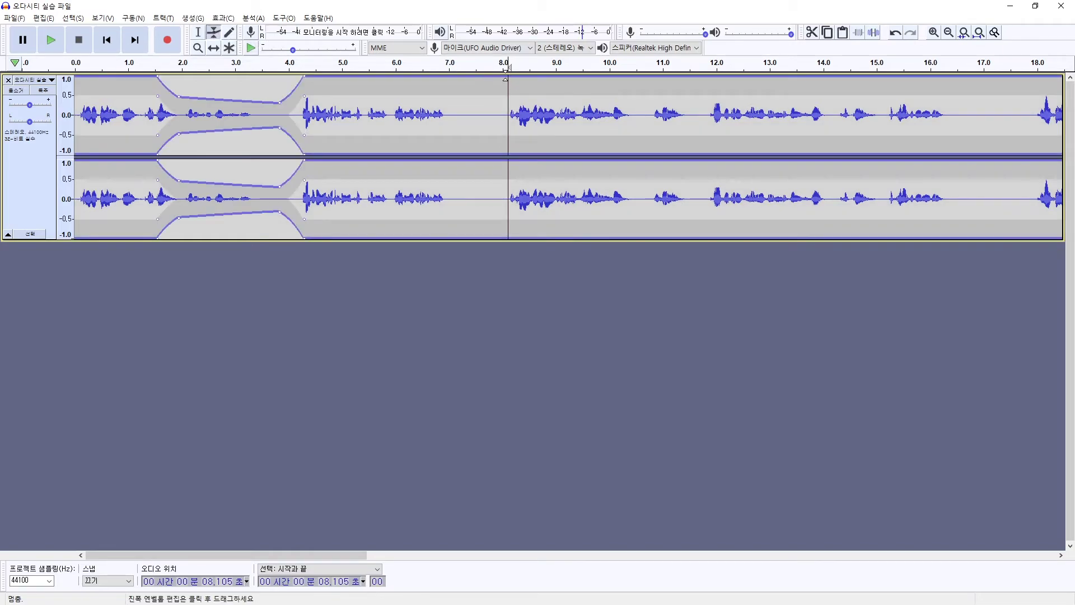
pyautogui.click(506, 79)
pyautogui.click(532, 79)
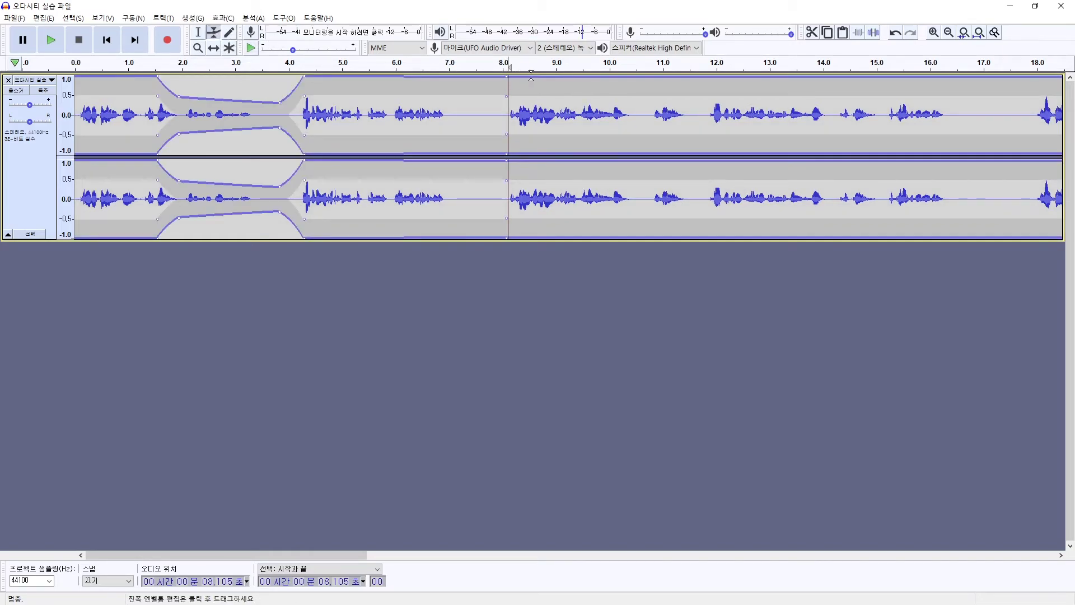
pyautogui.moveTo(544, 80); pyautogui.dragTo(659, 80)
pyautogui.click(641, 99)
# Play the track twice from about 8 seconds to hear the second lowered section.
pyautogui.click(198, 32)
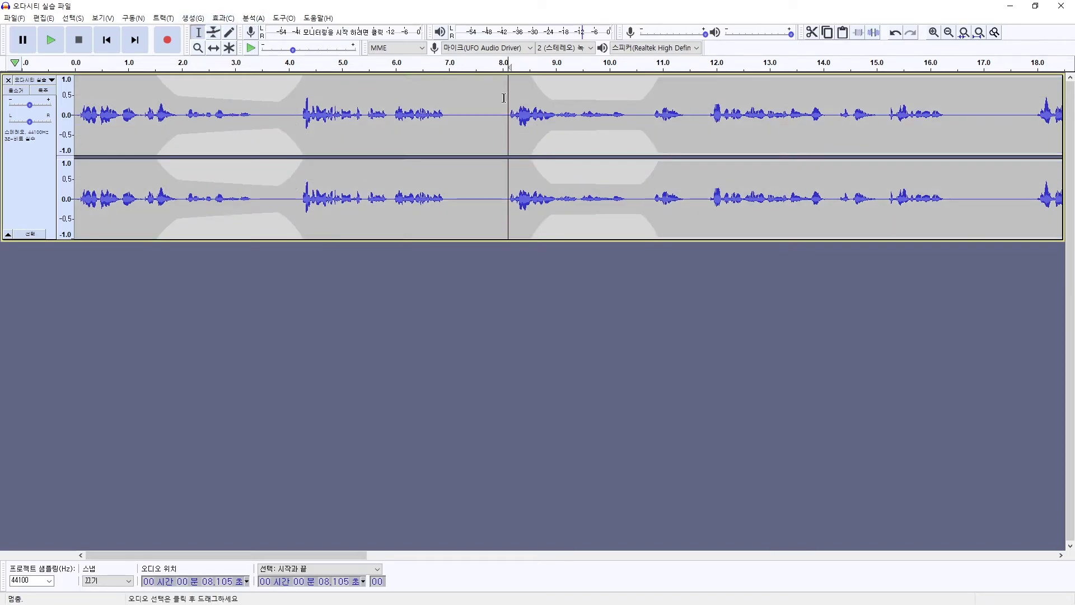
pyautogui.click(503, 104)
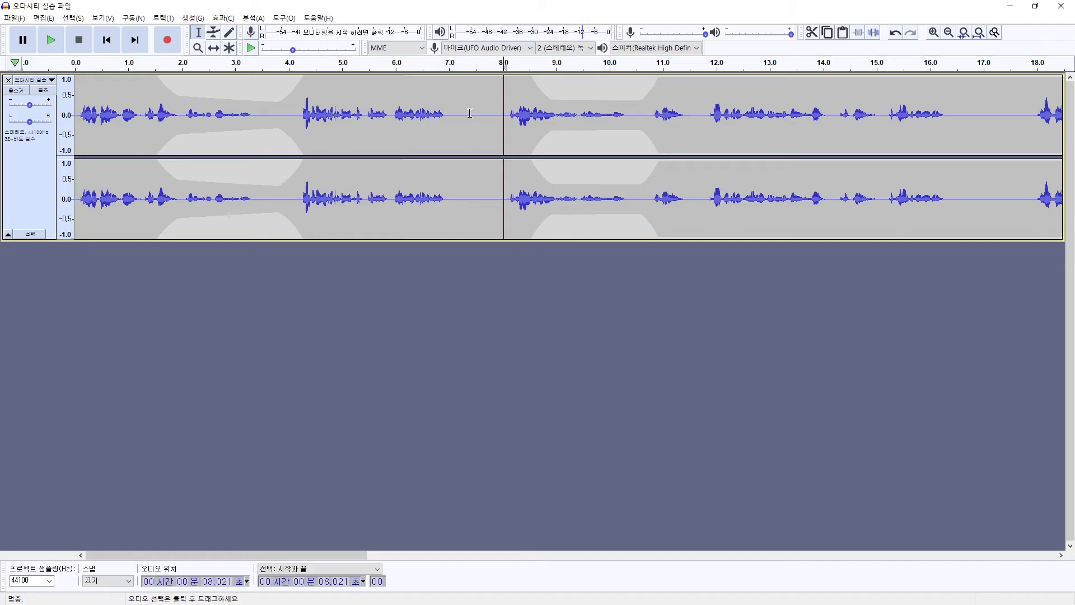
pyautogui.press('space')
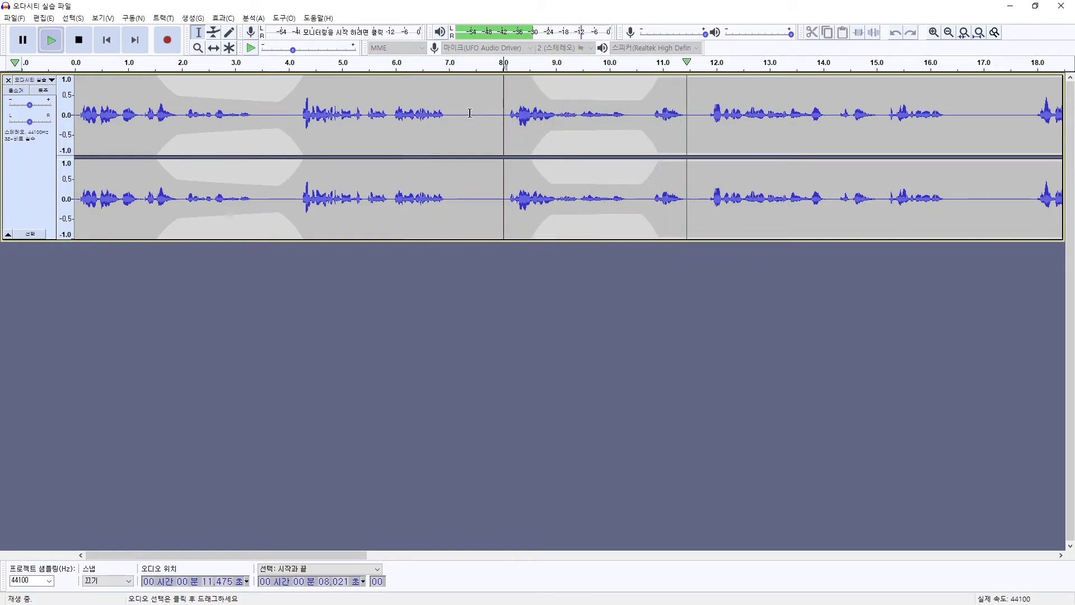
pyautogui.press('space')
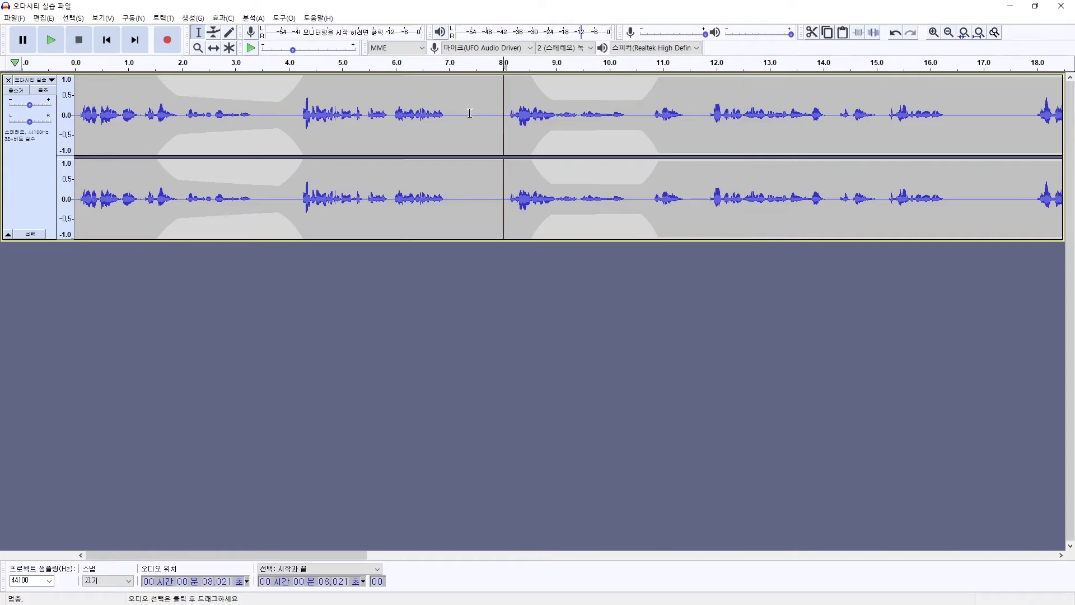
pyautogui.press('space')
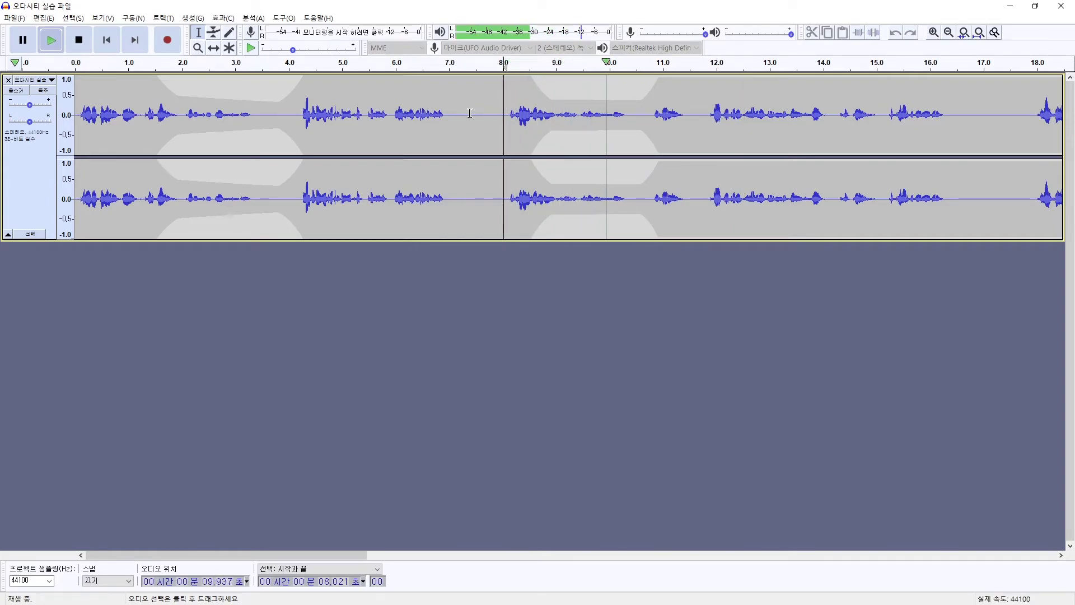
# Stop playback and undo all the envelope changes on the practice recording, restoring its original full volume.
pyautogui.press('space')
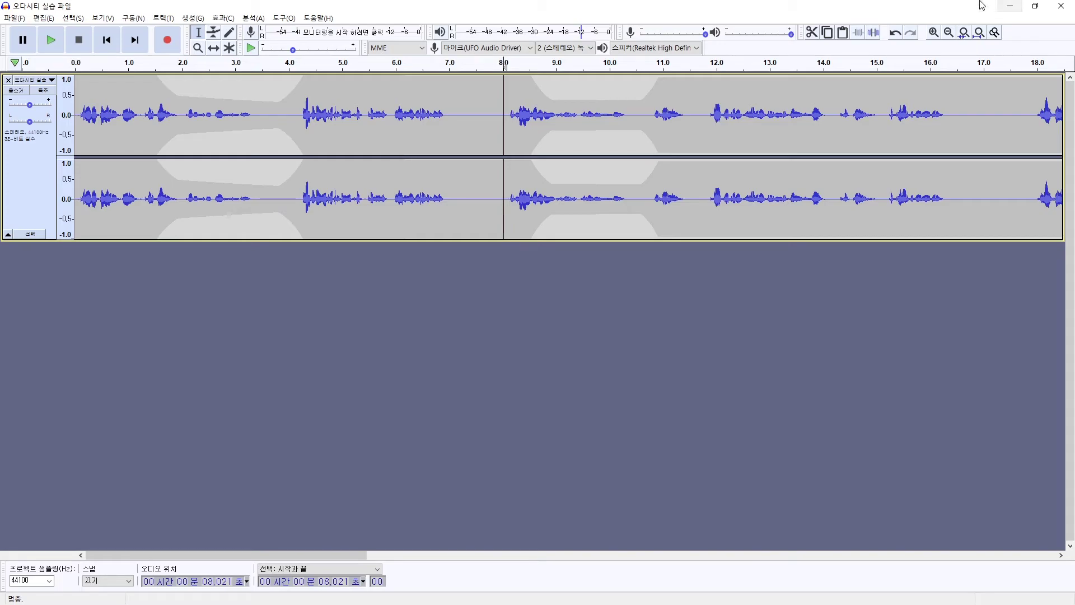
pyautogui.click(894, 35)
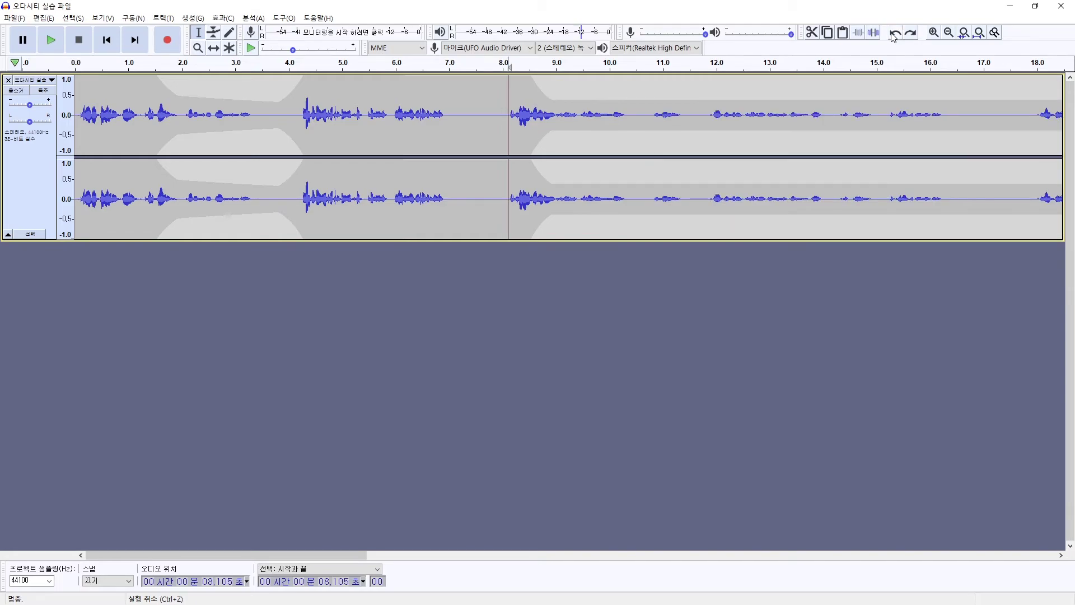
pyautogui.click(895, 34)
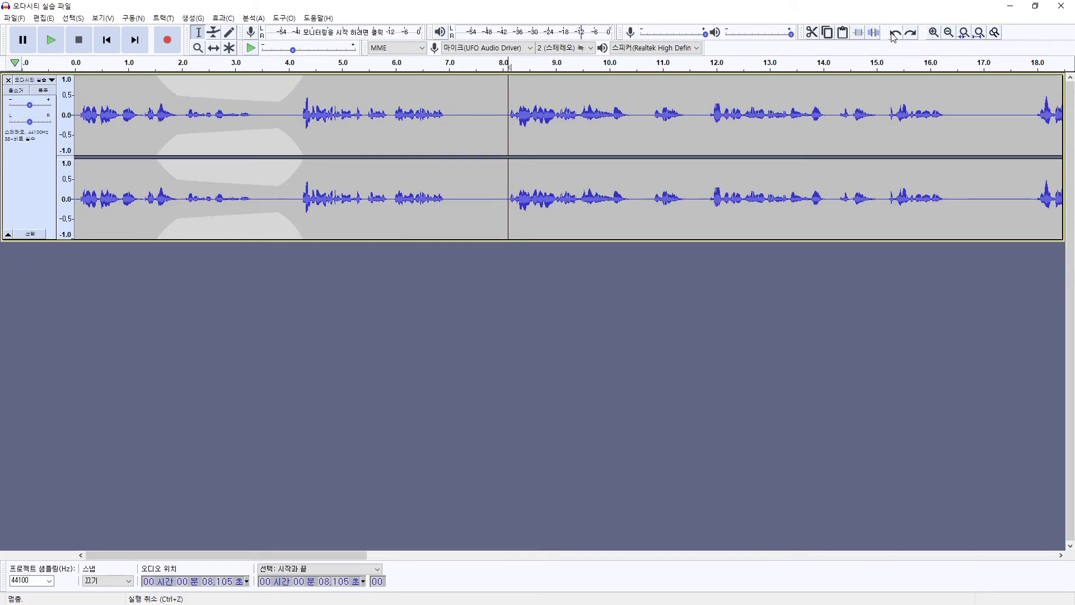
pyautogui.click(895, 34)
pyautogui.click(894, 34)
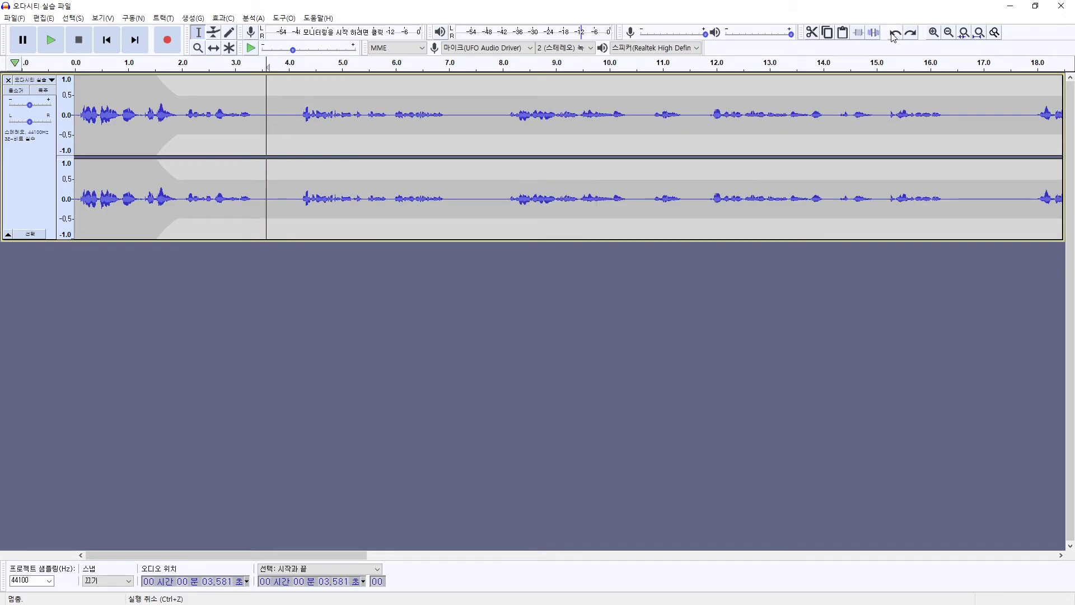
pyautogui.click(895, 35)
pyautogui.click(281, 120)
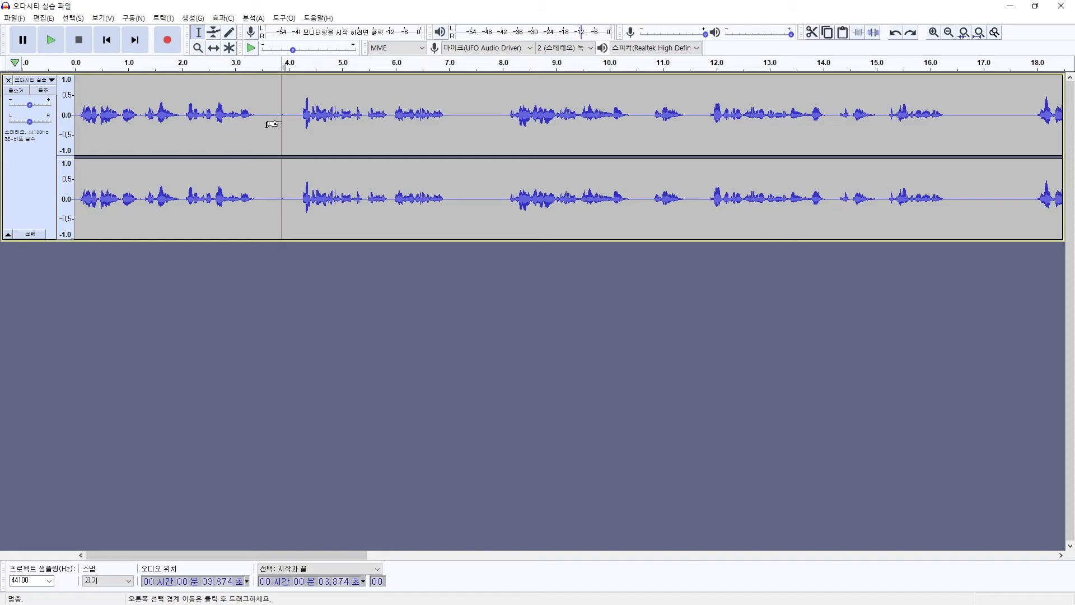
# Shrink the practice track's height and import Campfire Song.mp3 from the lecture folder as a second track.
pyautogui.moveTo(343, 240); pyautogui.dragTo(350, 185)
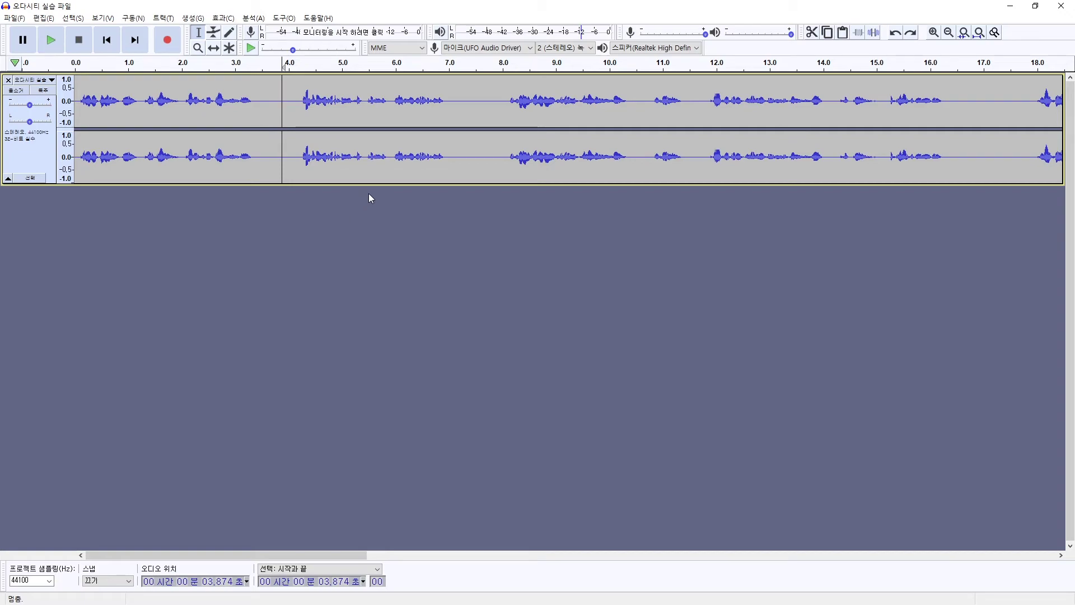
pyautogui.doubleClick(369, 9)
pyautogui.moveTo(371, 15); pyautogui.dragTo(669, 16)
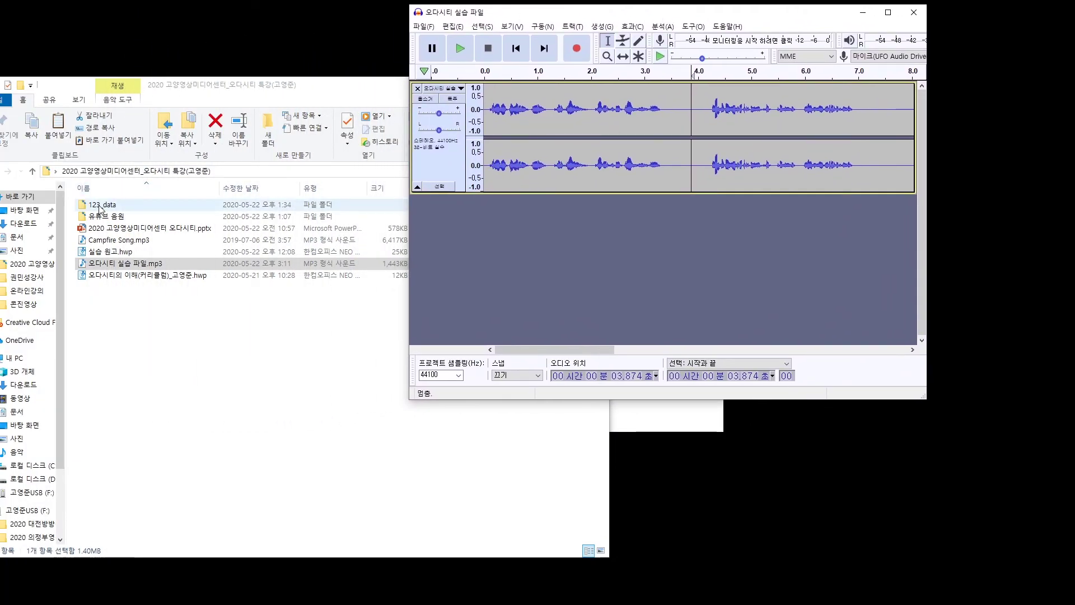
pyautogui.click(128, 242)
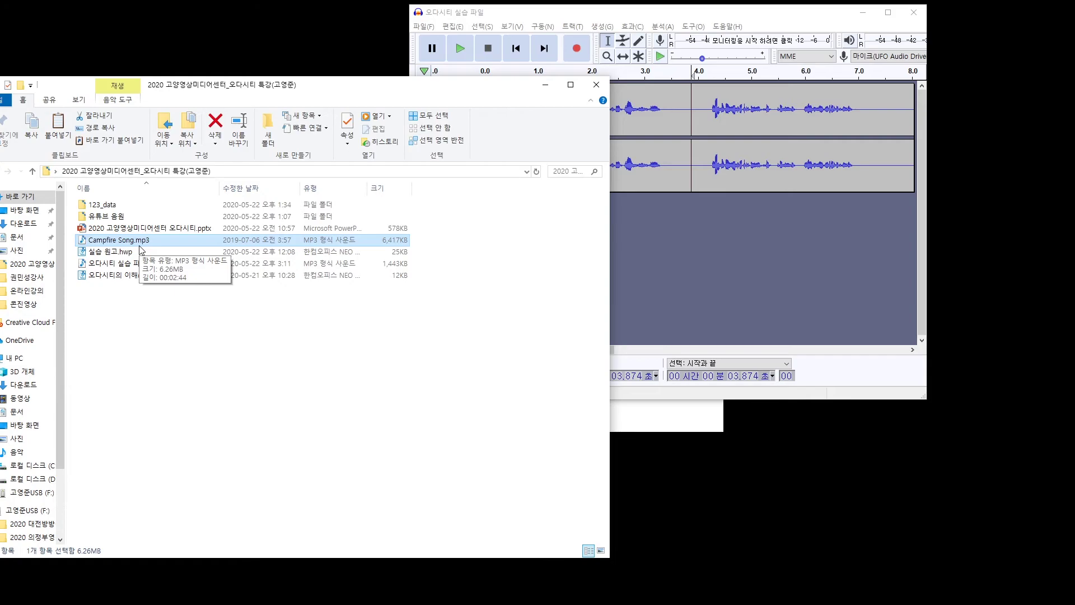
pyautogui.moveTo(142, 245); pyautogui.dragTo(655, 255)
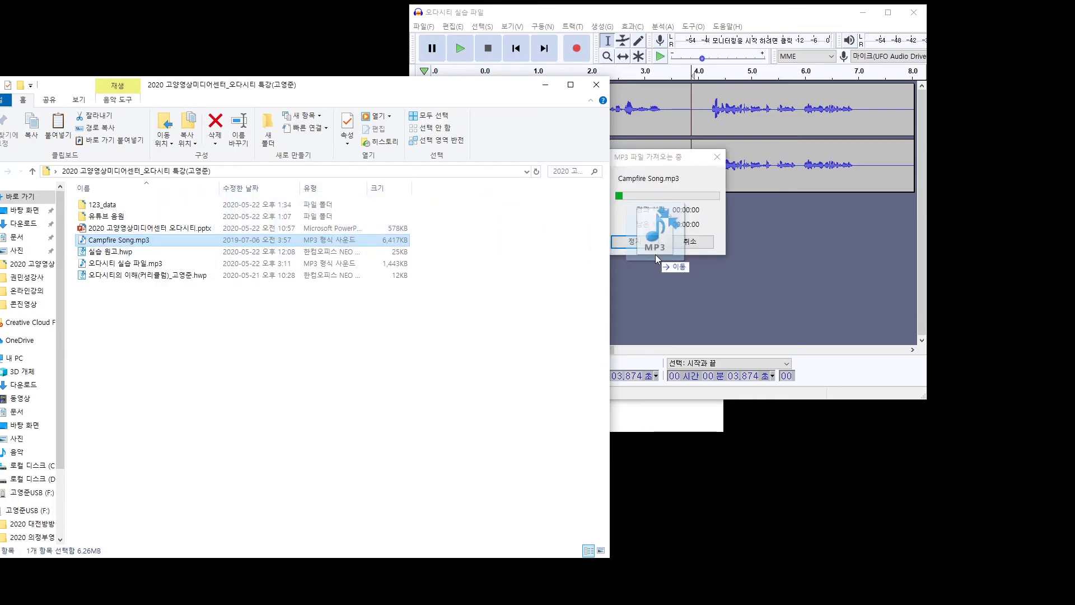
pyautogui.click(547, 85)
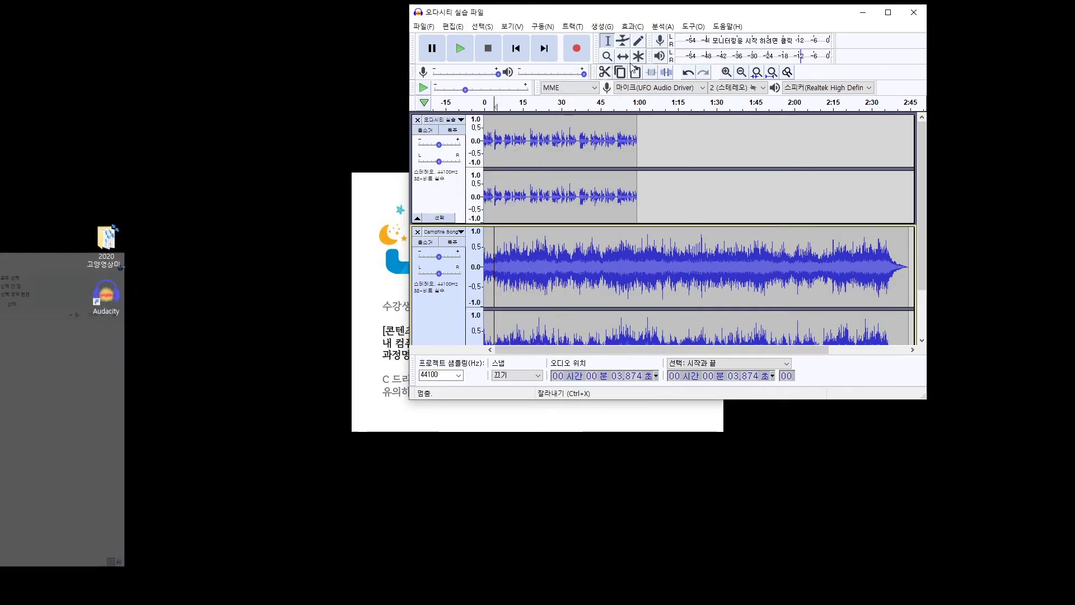
pyautogui.click(888, 12)
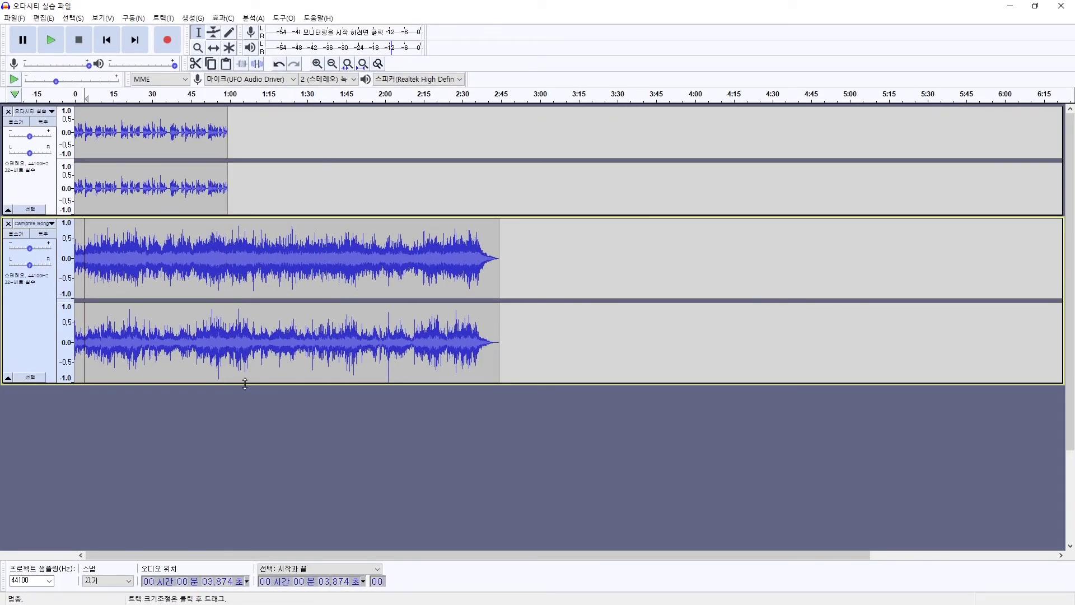
# Resize the heights of the practice recording and Campfire Song tracks so both fit comfortably in view.
pyautogui.moveTo(245, 384); pyautogui.dragTo(252, 334)
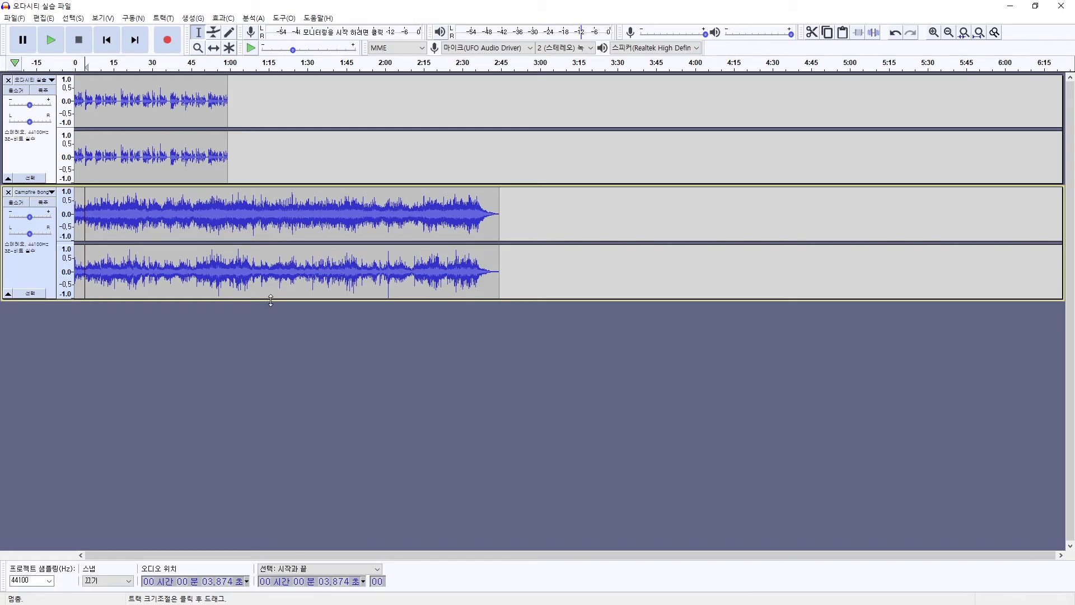
pyautogui.moveTo(270, 301); pyautogui.dragTo(310, 289)
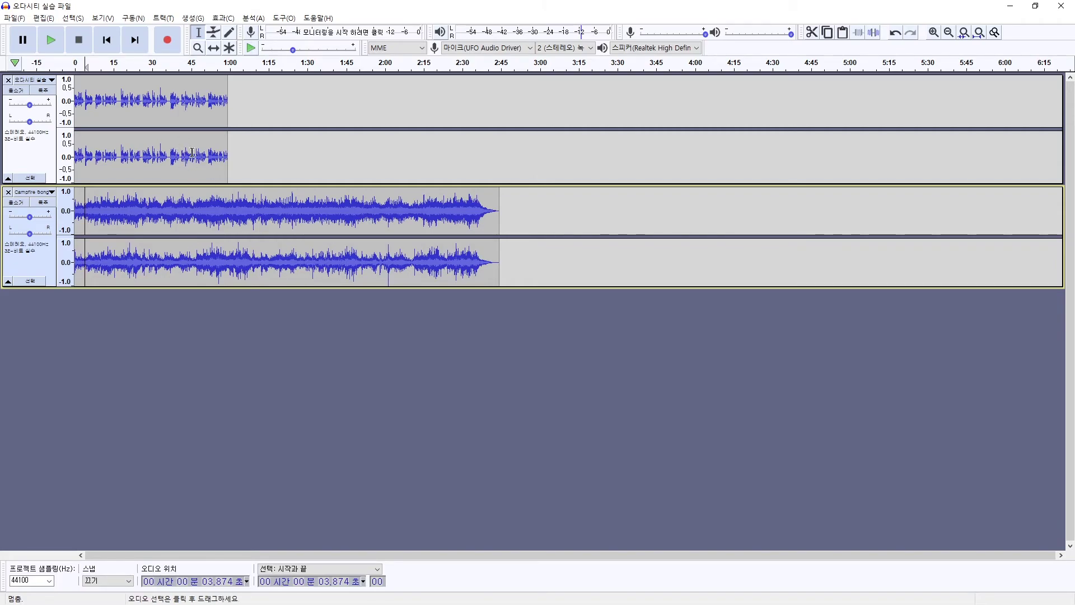
pyautogui.moveTo(258, 184); pyautogui.dragTo(256, 220)
pyautogui.click(246, 320)
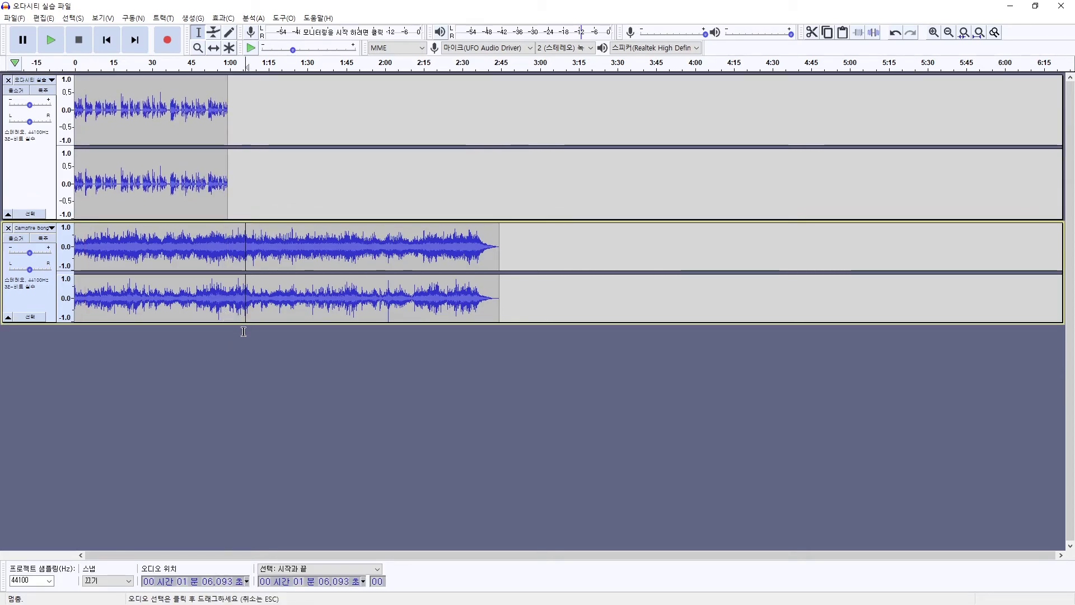
pyautogui.moveTo(262, 328); pyautogui.dragTo(262, 360)
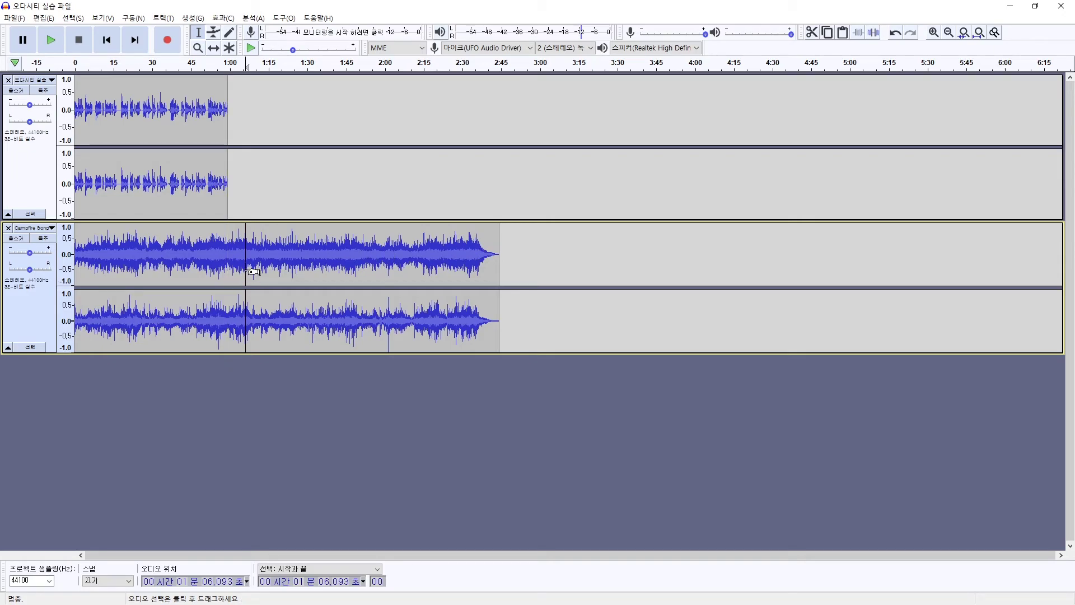
# Play the voice and music tracks together from about 18.7 seconds to compare their volumes, and stop playback.
pyautogui.click(933, 34)
pyautogui.click(934, 34)
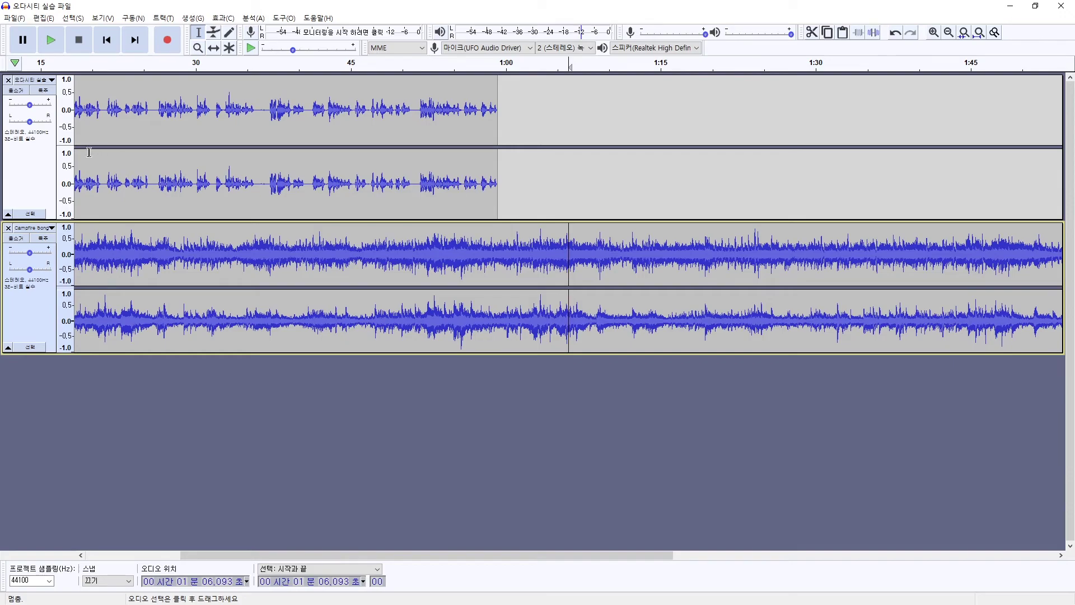
pyautogui.click(79, 118)
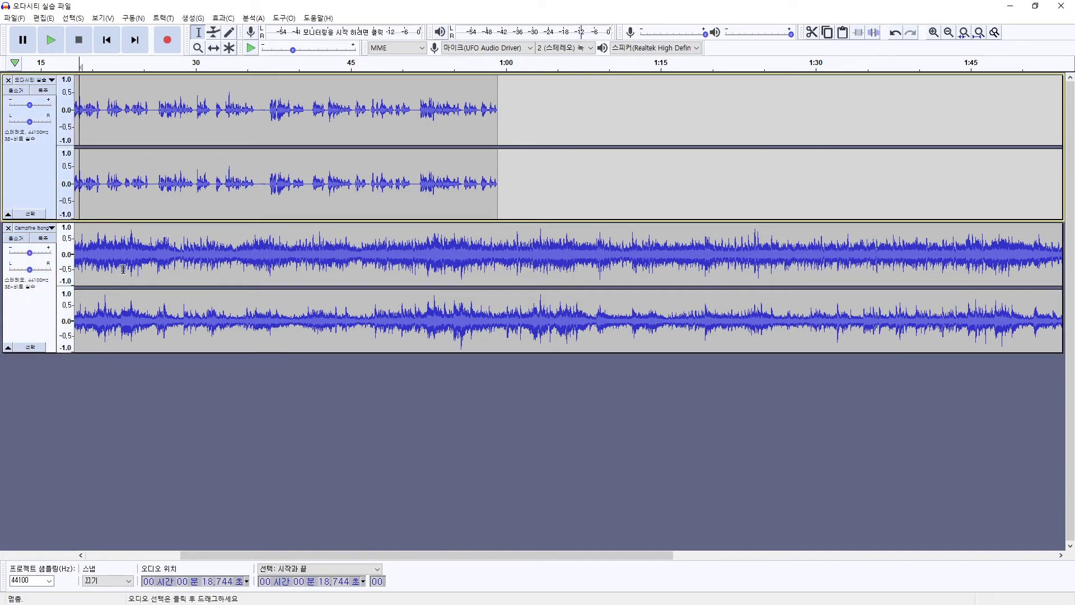
pyautogui.press('space')
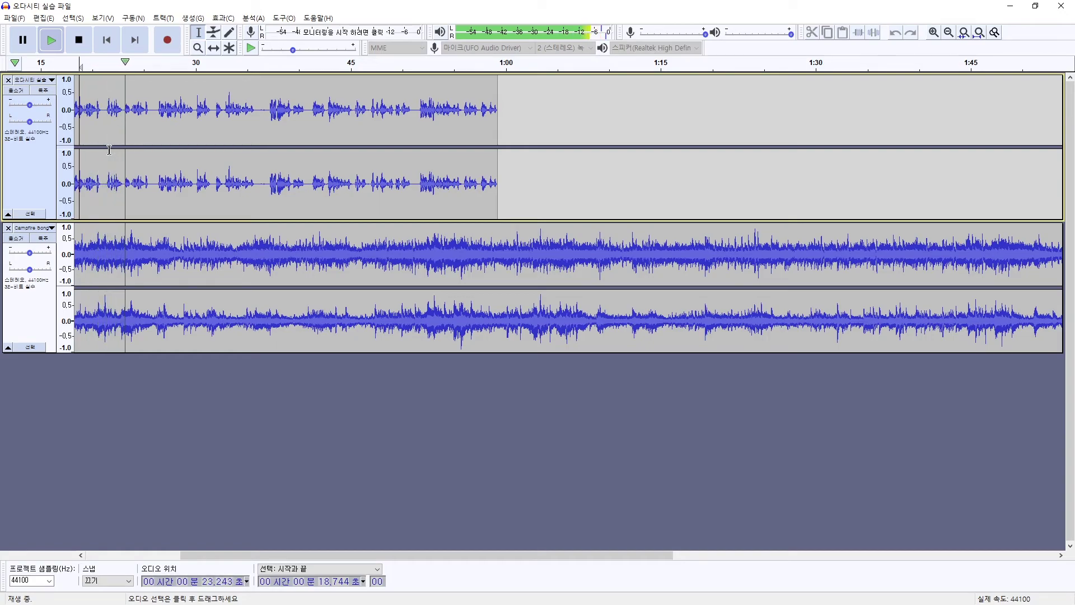
pyautogui.press('space')
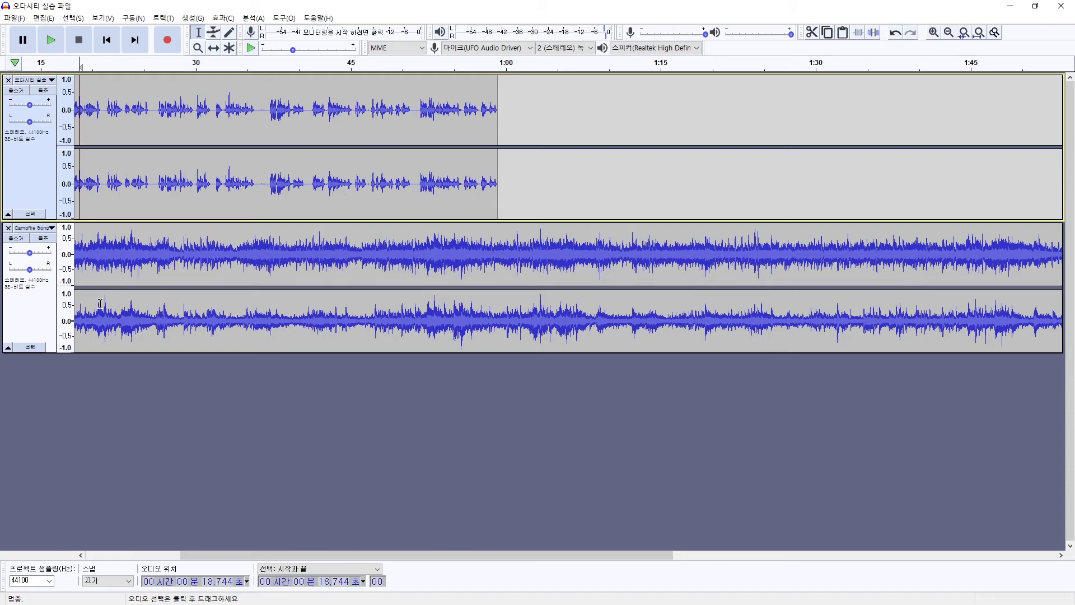
# Select the entire Campfire Song track and lower its volume with the Amplify effect (증폭).
pyautogui.doubleClick(214, 264)
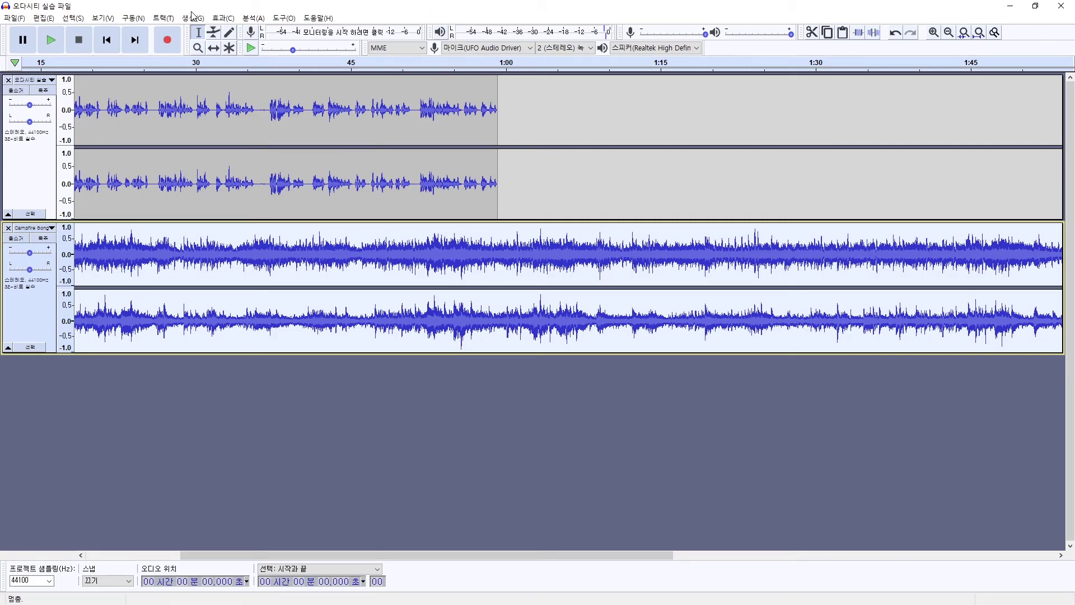
pyautogui.click(222, 18)
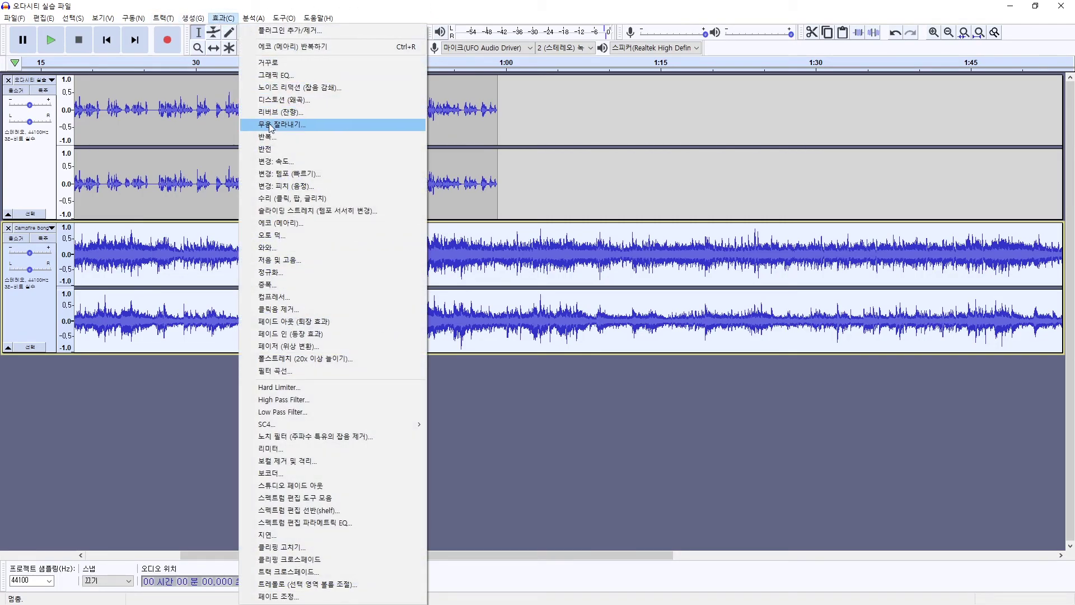
pyautogui.click(267, 284)
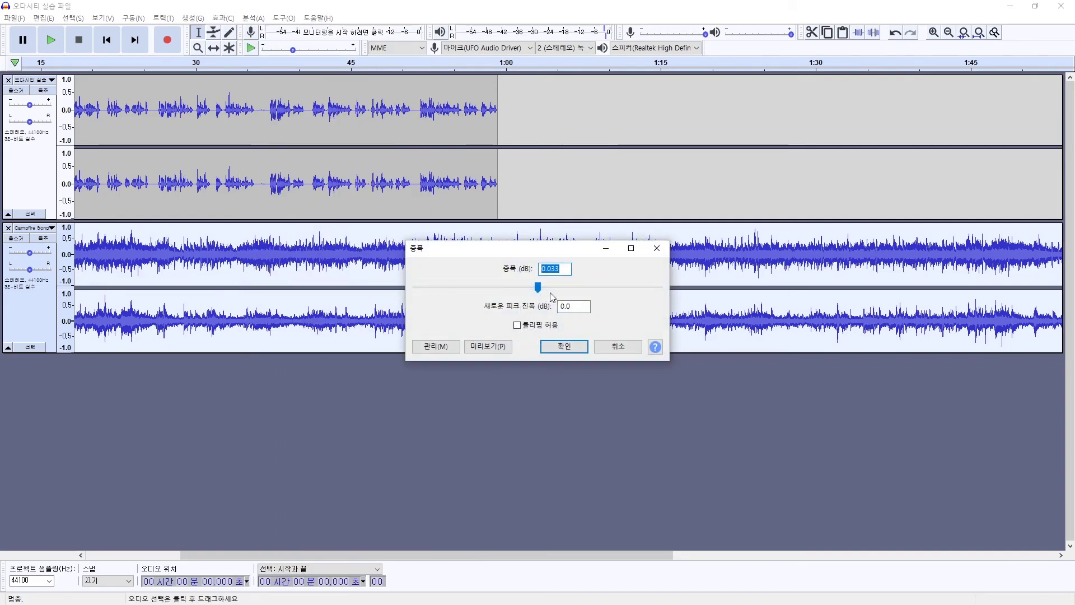
pyautogui.moveTo(538, 287); pyautogui.dragTo(527, 290)
pyautogui.click(556, 345)
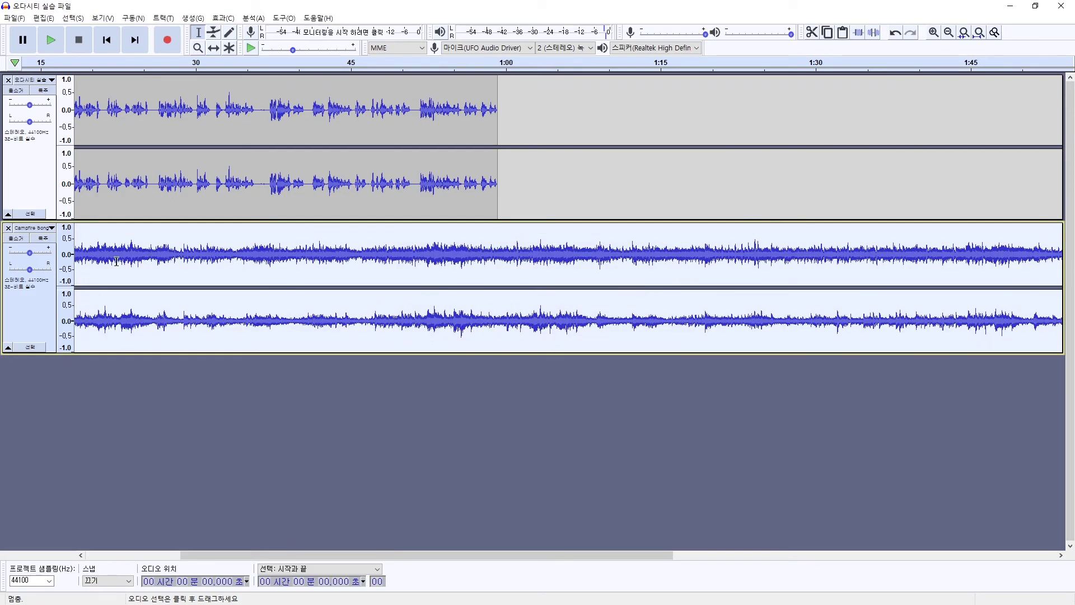
# Play both tracks twice from about 19.1 seconds to hear the voice over the quieter music, stopping each time.
pyautogui.click(84, 257)
pyautogui.press('space')
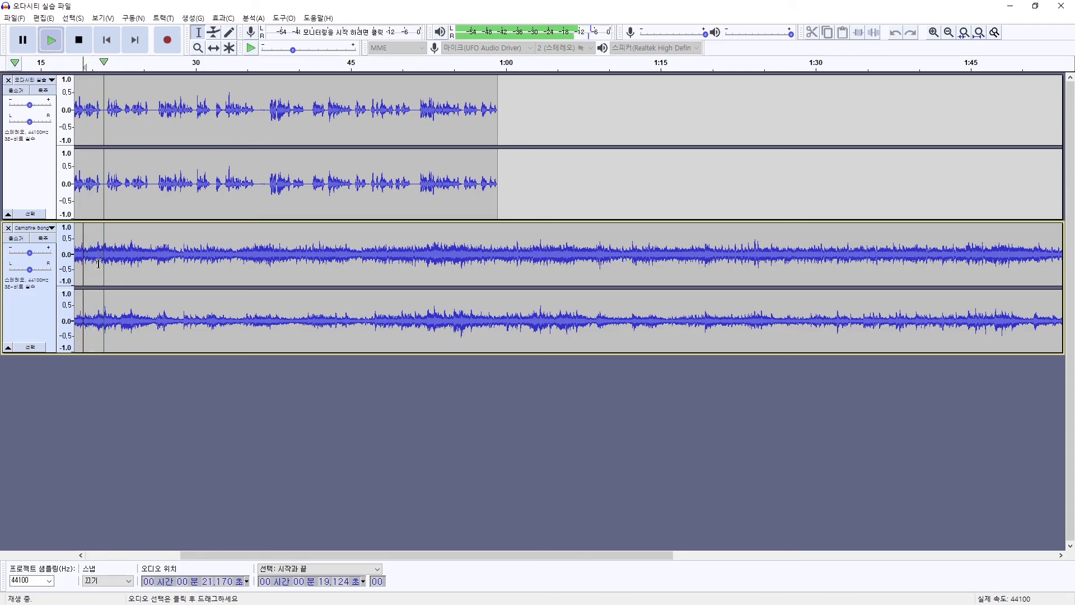
pyautogui.press('space')
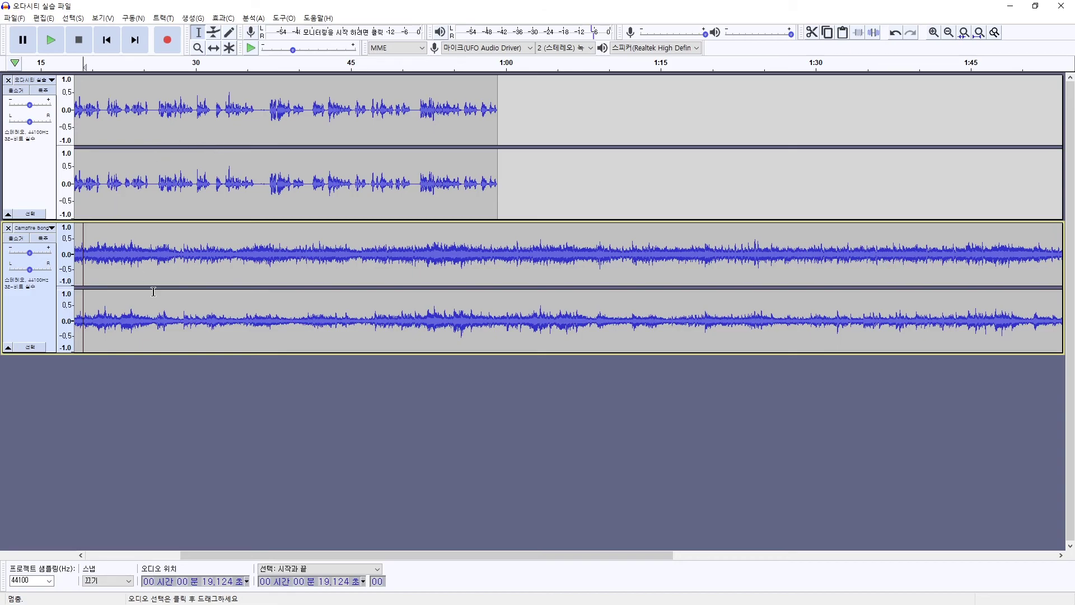
pyautogui.click(83, 171)
pyautogui.press('space')
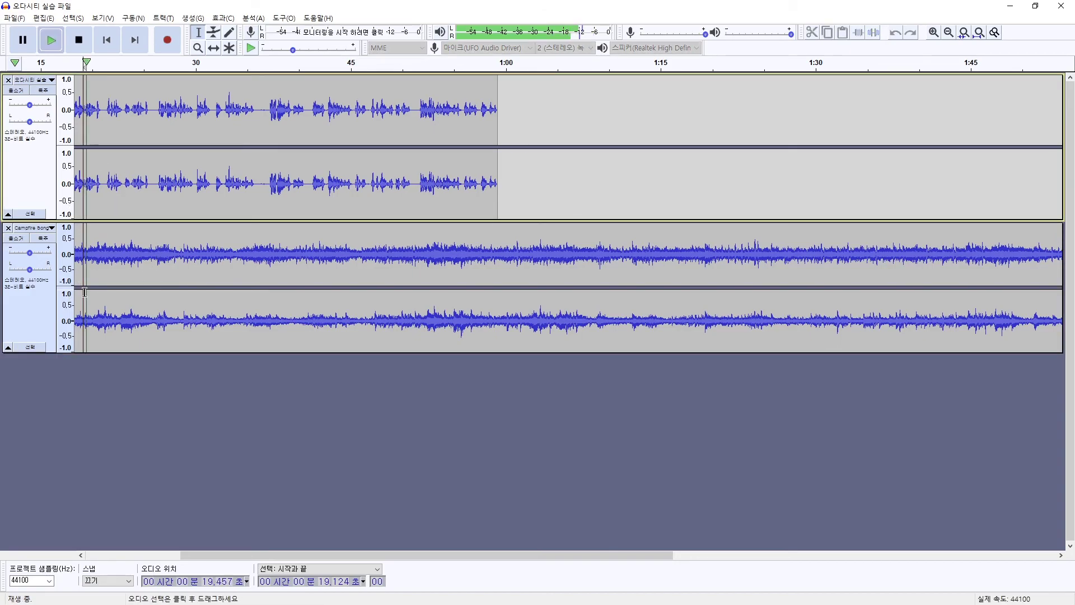
pyautogui.press('space')
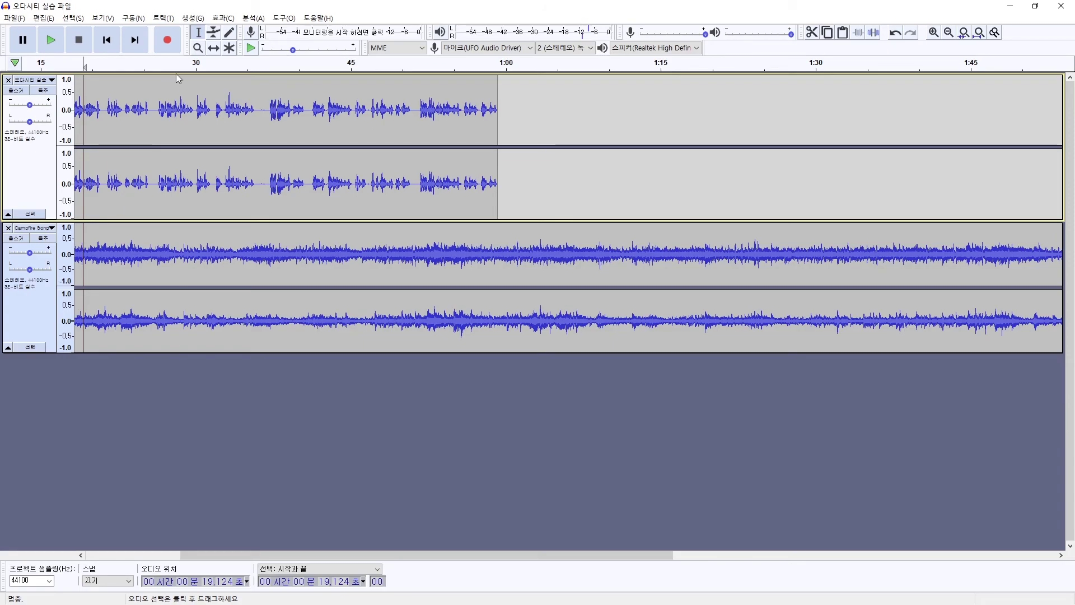
# During playback from about 19.1 seconds, solo the practice recording, the Campfire Song and the practice recording again, releasing each solo.
pyautogui.press('space')
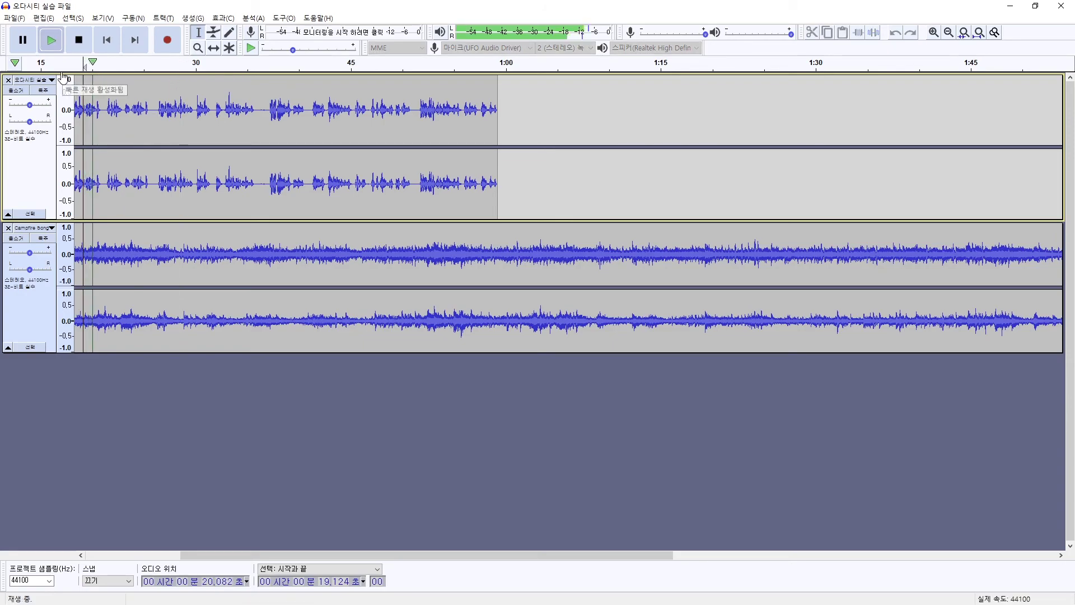
pyautogui.click(43, 90)
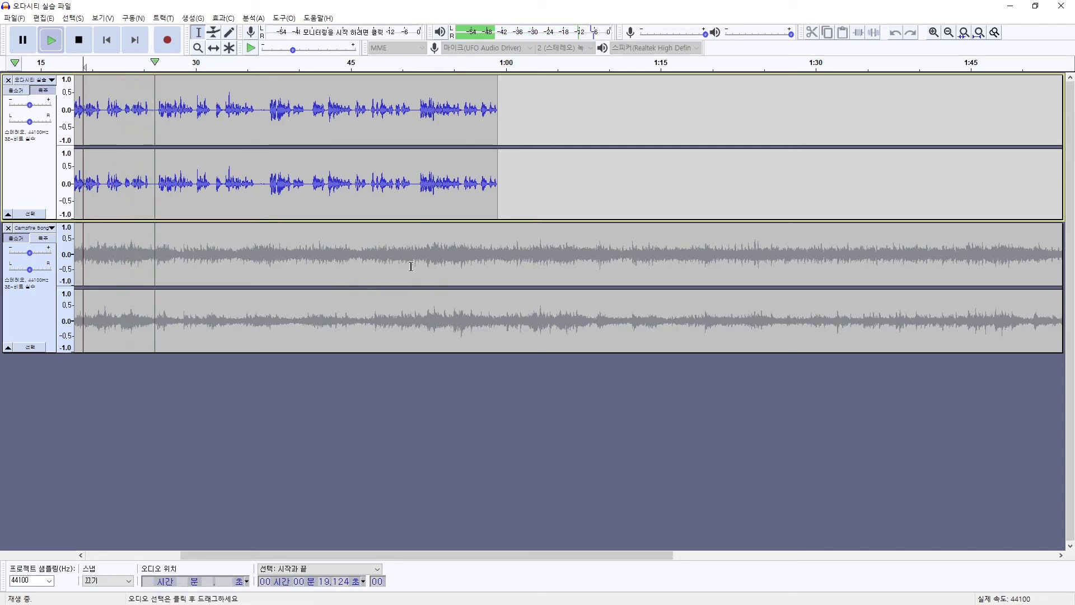
pyautogui.click(43, 91)
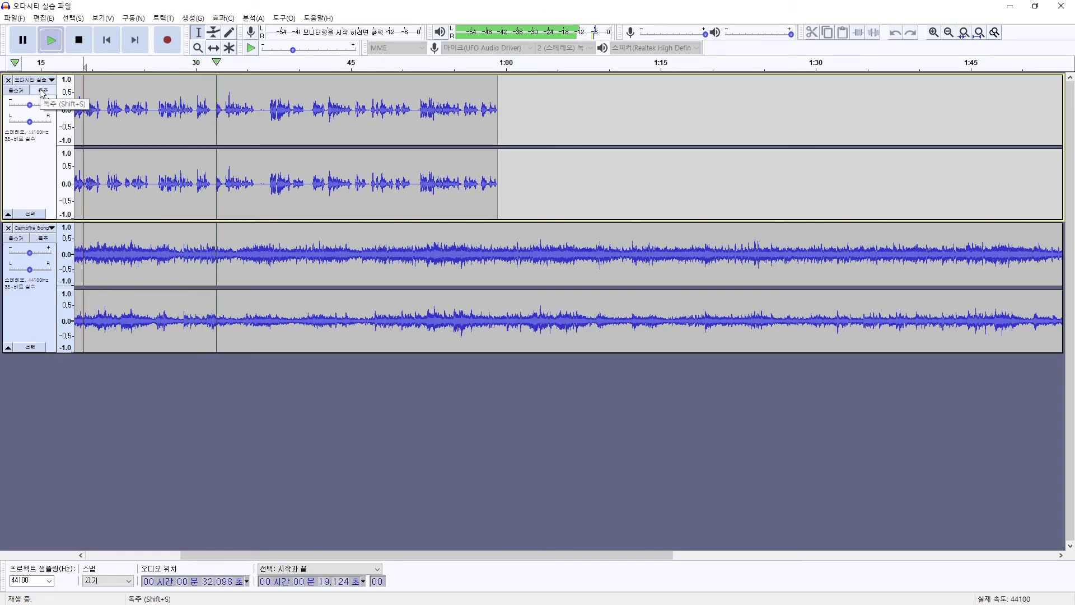
pyautogui.click(46, 241)
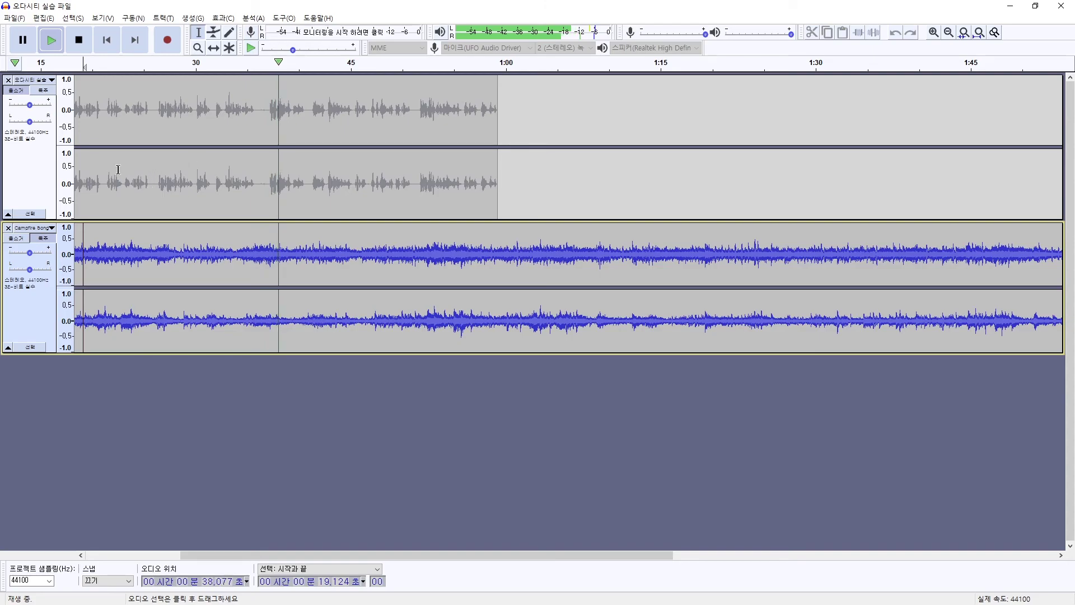
pyautogui.click(47, 240)
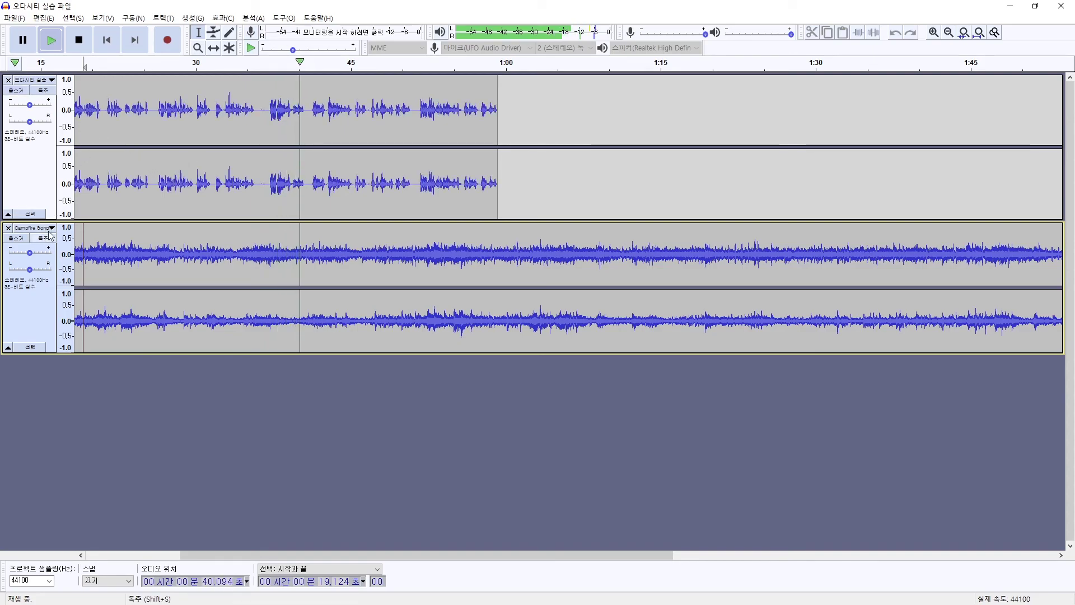
pyautogui.click(44, 92)
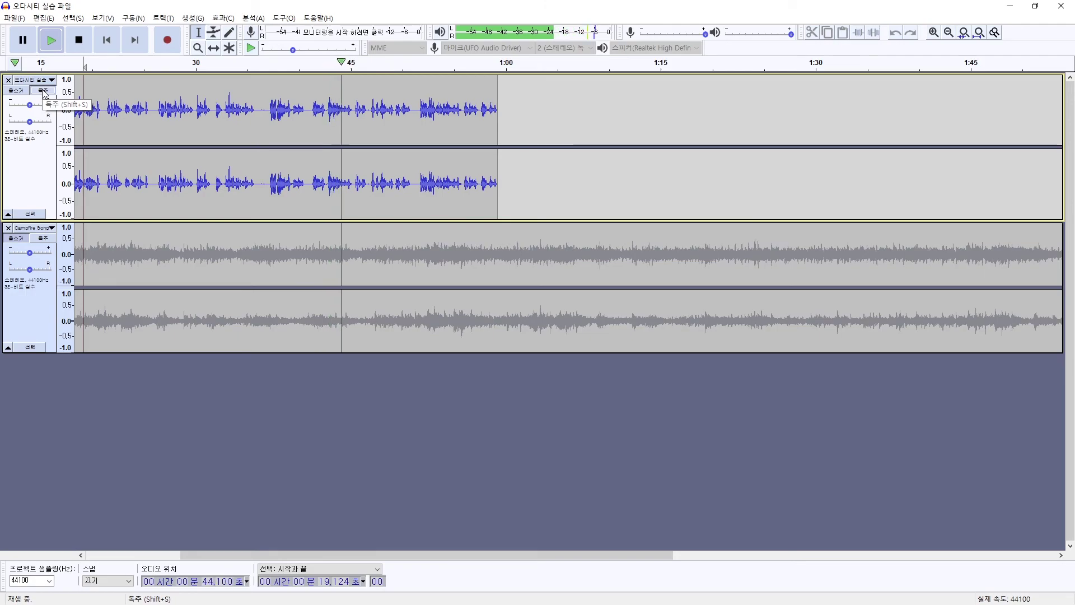
pyautogui.click(44, 92)
# Play both tracks from about 19 seconds and mute the practice recording so only the music is heard.
pyautogui.click(84, 119)
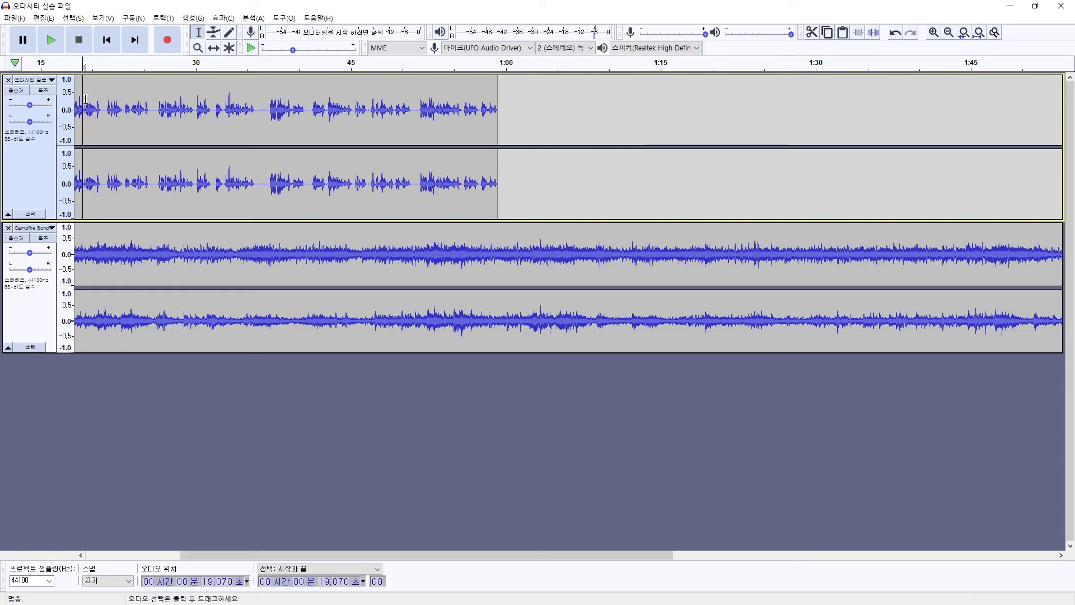
pyautogui.press('space')
pyautogui.click(17, 91)
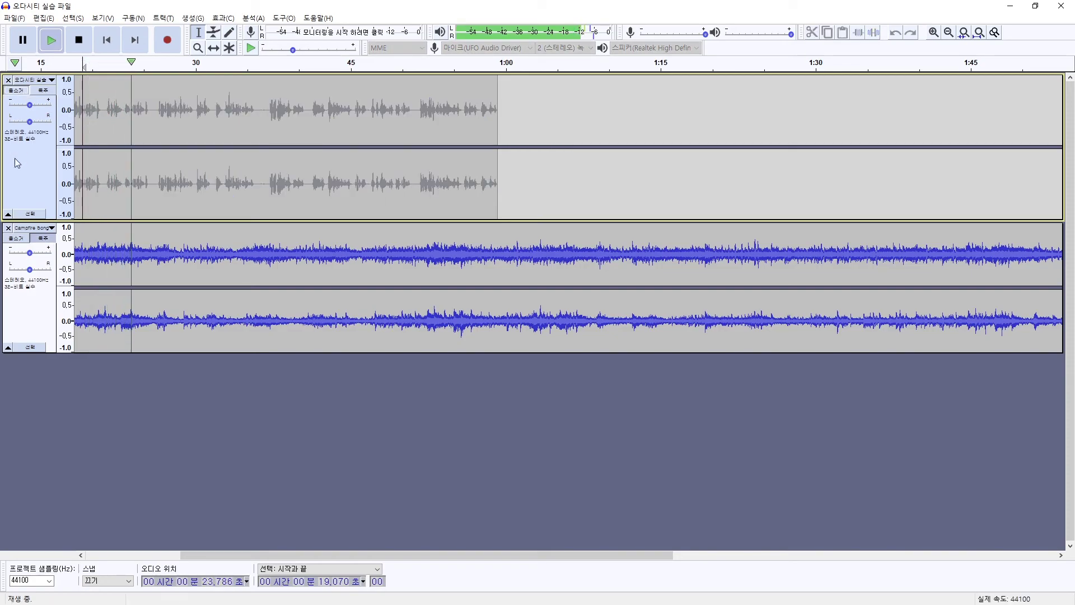
# During playback, mute the Campfire Song as well, unmute the practice recording alone, and finally unmute the Campfire Song.
pyautogui.click(17, 238)
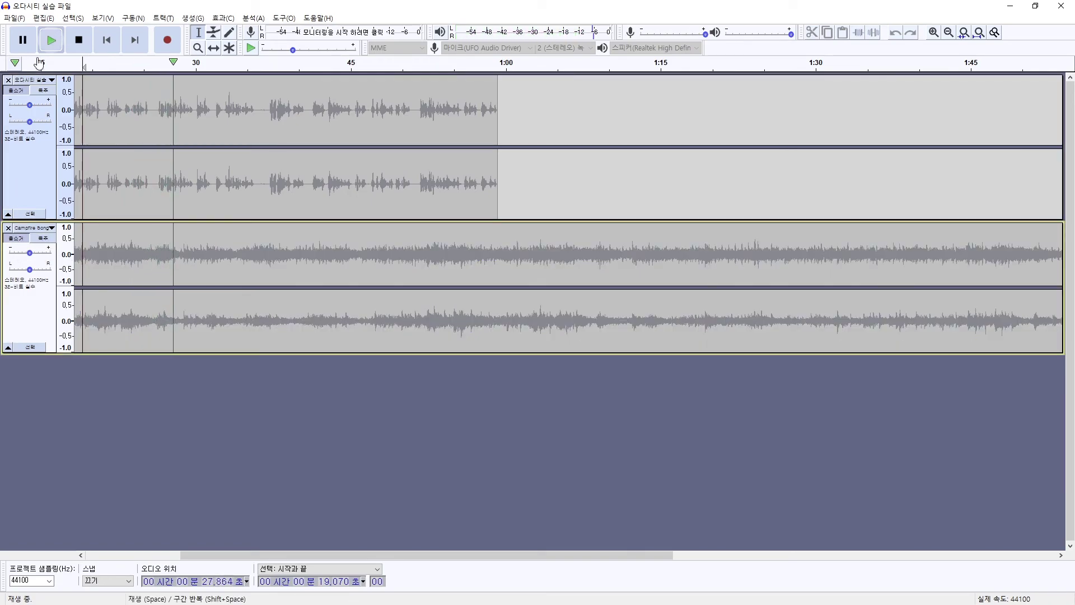
pyautogui.click(16, 90)
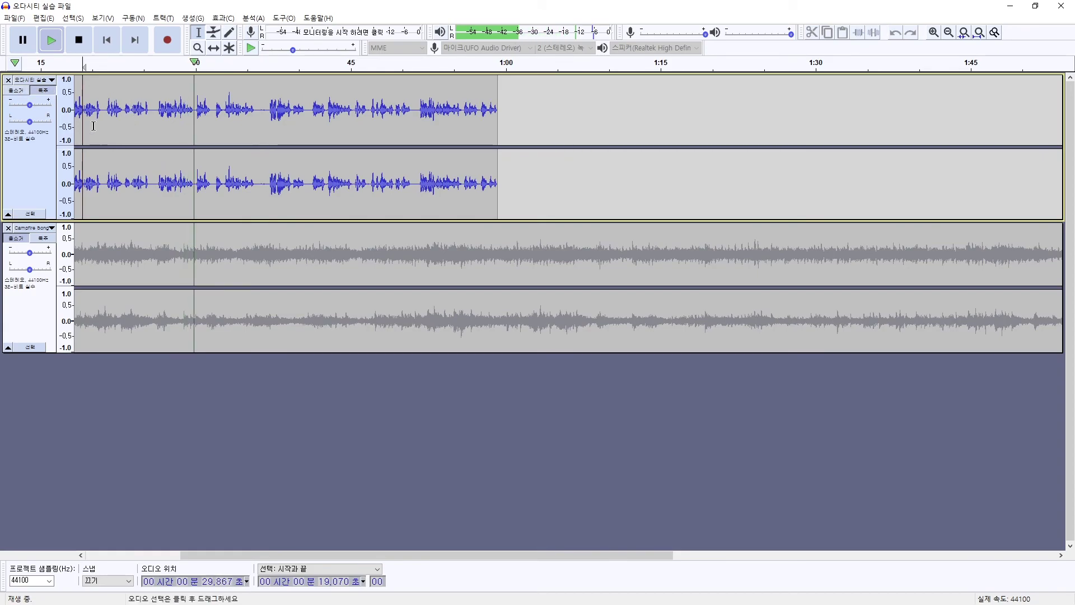
pyautogui.click(16, 241)
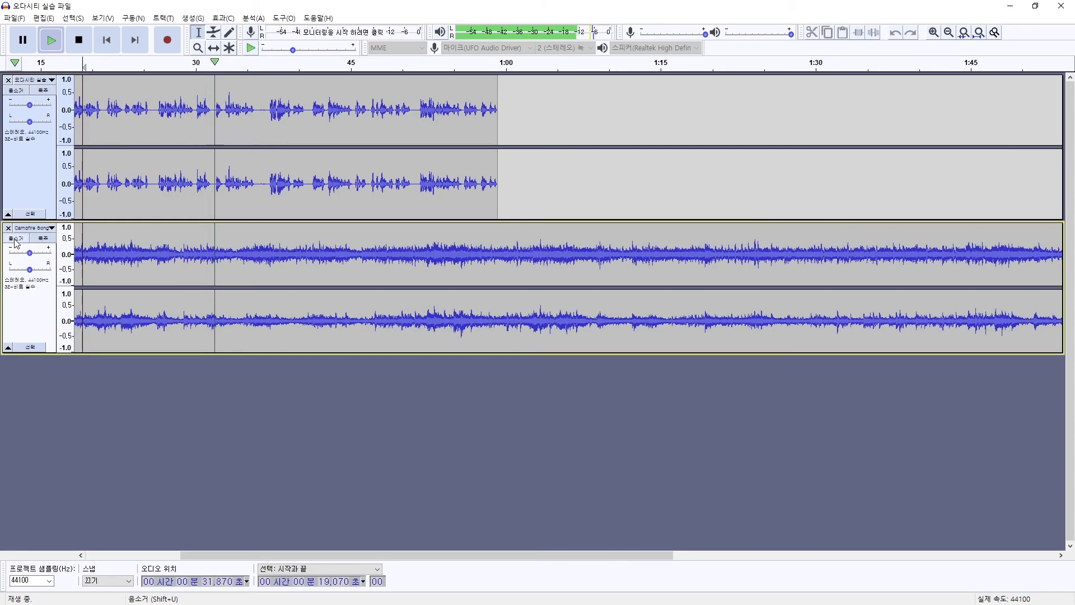
# Play both tracks again from about 19.1 seconds, solo the Campfire Song to hear only the music, and release the solo.
pyautogui.press('space')
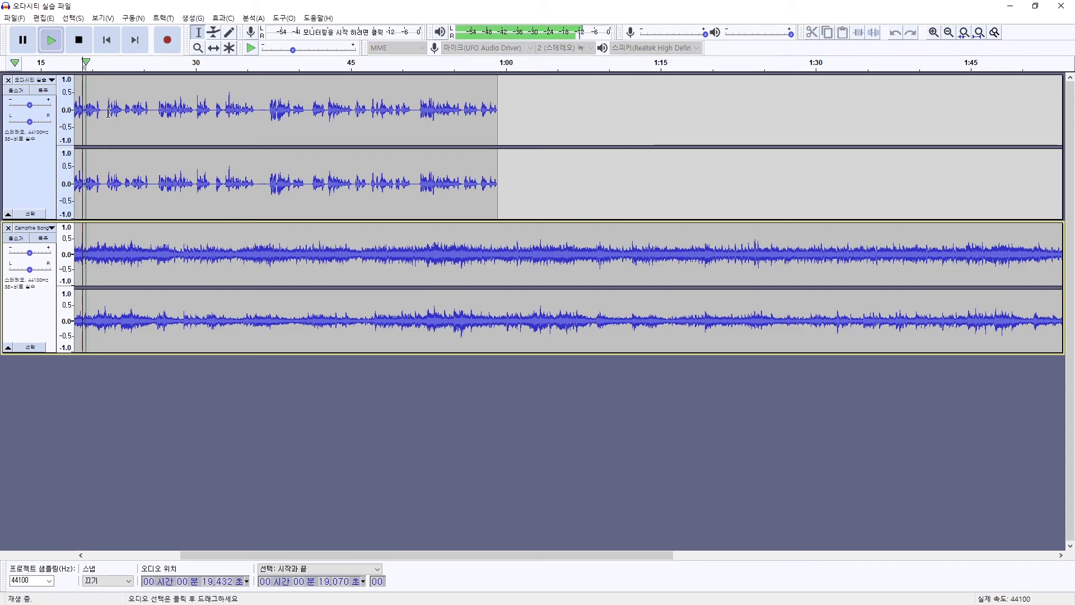
pyautogui.click(50, 243)
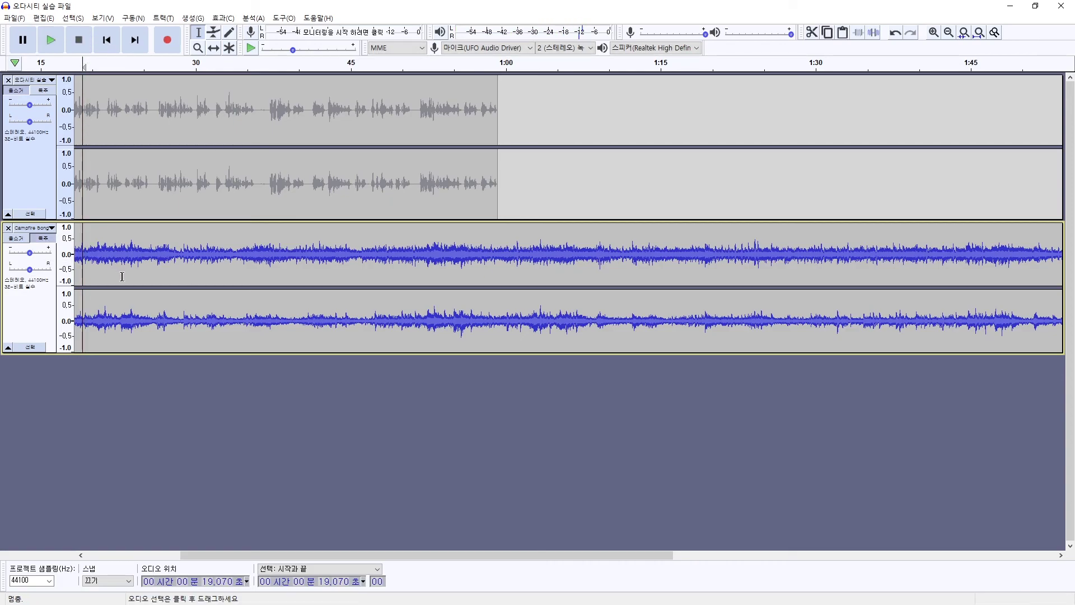
pyautogui.click(47, 238)
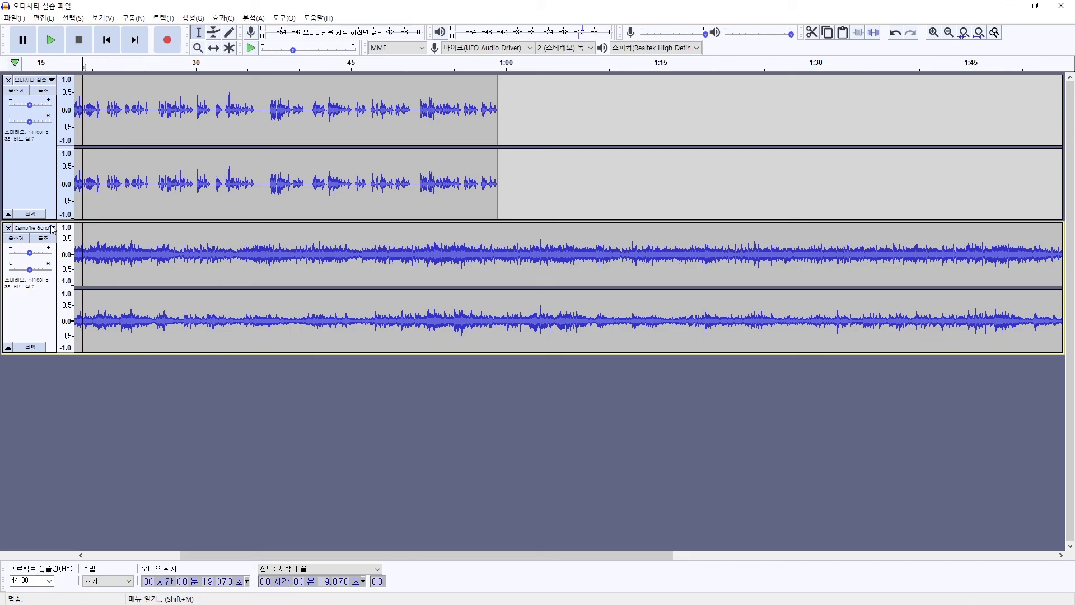
# With the Envelope tool, shape a volume dip in the practice recording from about 28 to 33 seconds, lowest near 30 seconds.
pyautogui.click(213, 33)
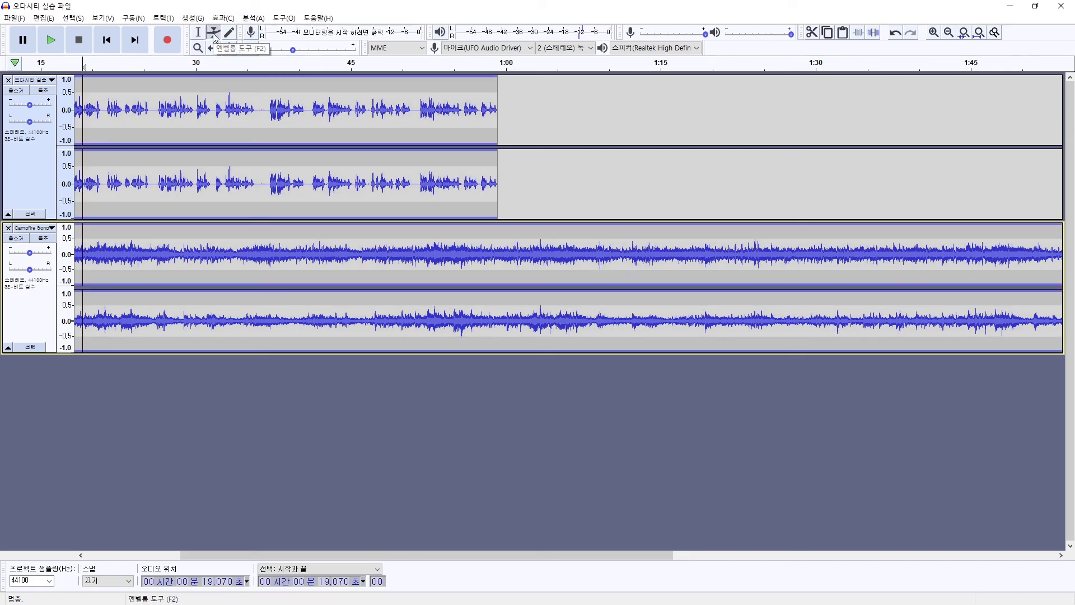
pyautogui.click(174, 80)
pyautogui.click(198, 95)
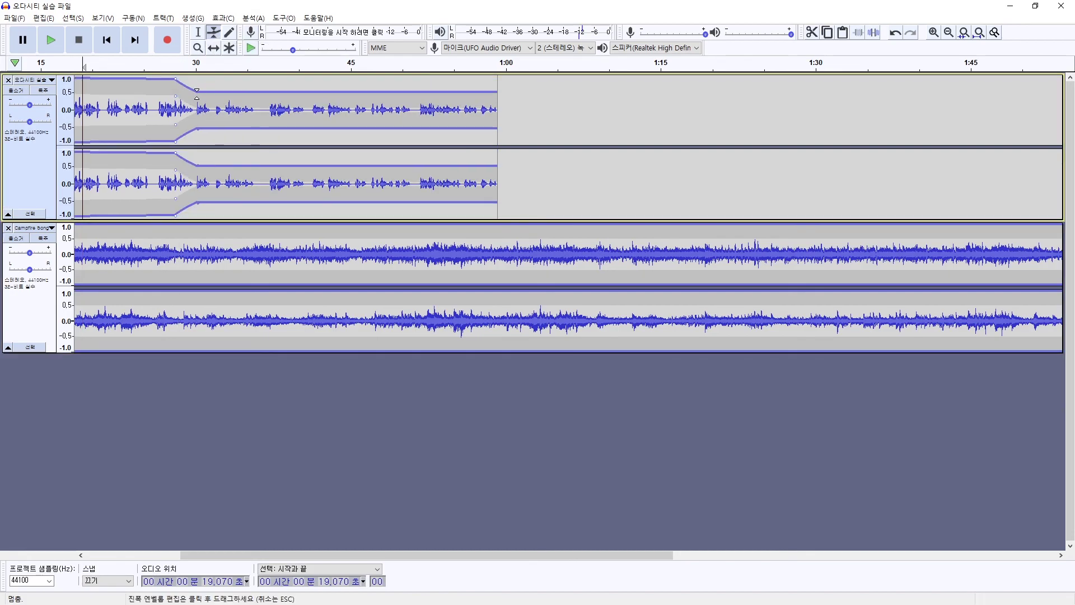
pyautogui.click(225, 88)
pyautogui.moveTo(230, 81); pyautogui.dragTo(231, 80)
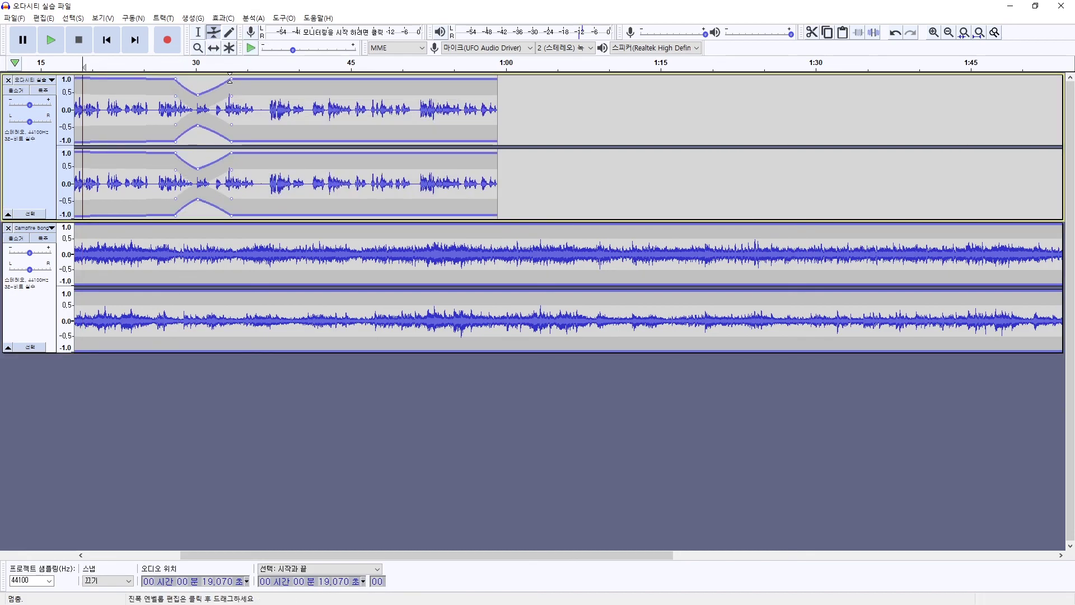